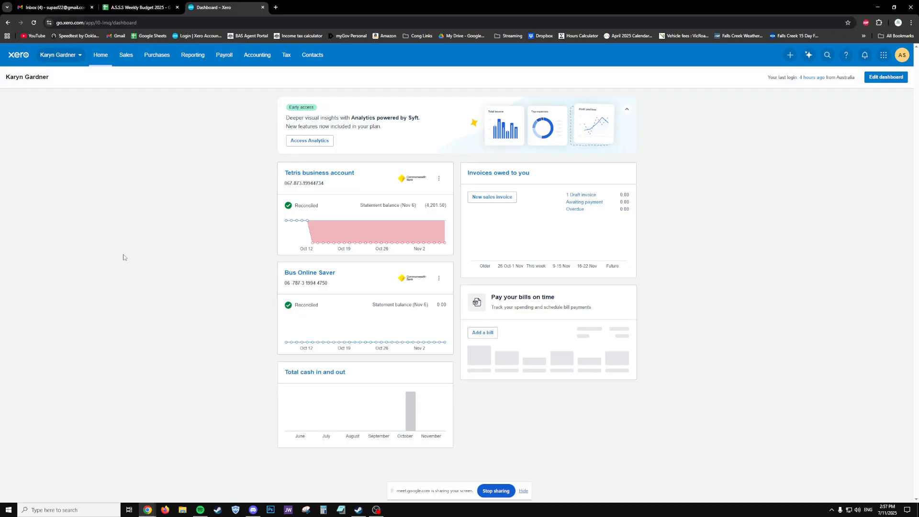
- Open the Tetris business account, view its 951.50 Spend Money transaction, and return to the list
left_click(306, 173)
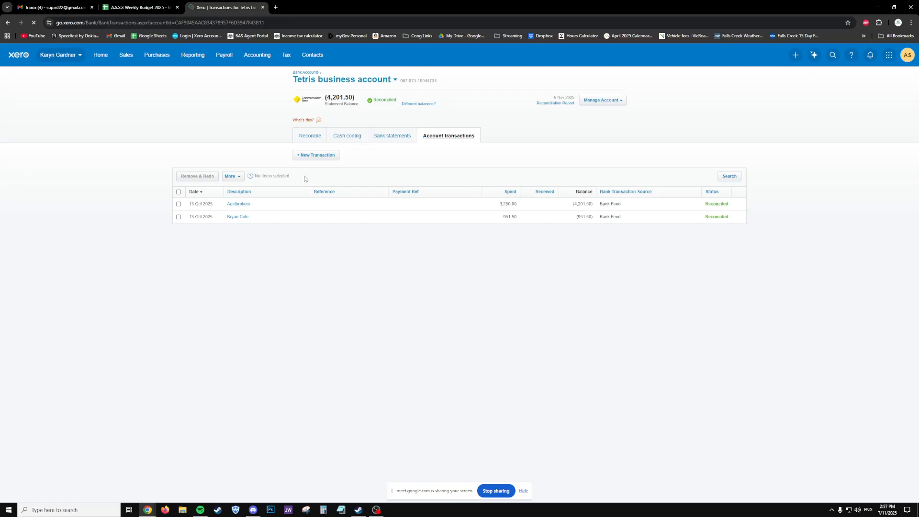
left_click(239, 217)
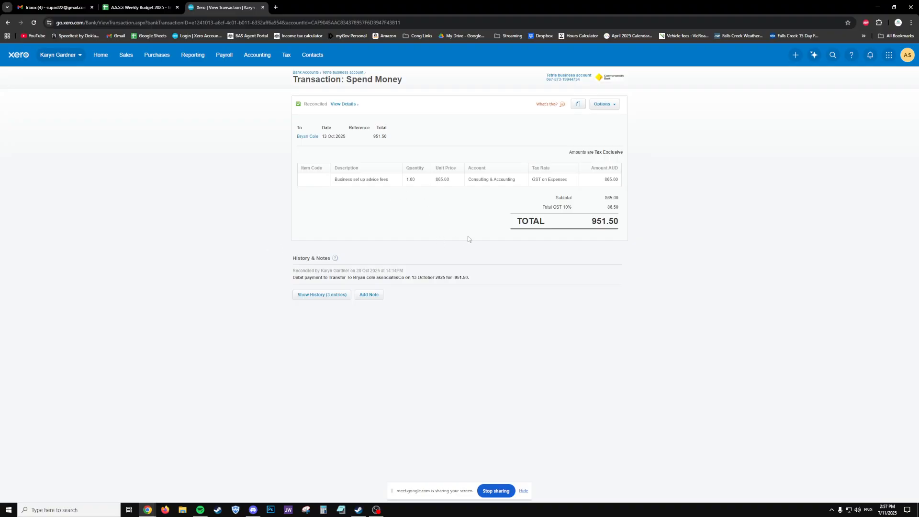
key("alt+Left")
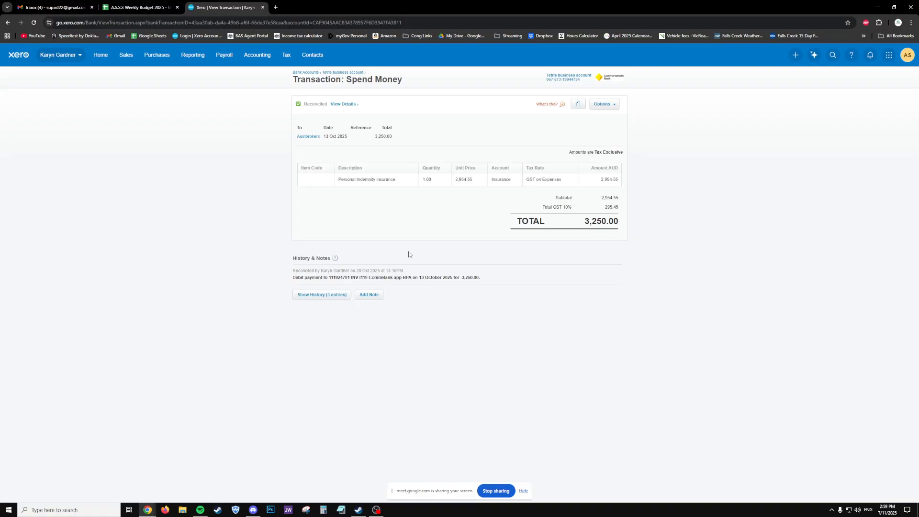
- Remove & Redo the 3,250.00 transaction, check the remaining 951.50 one, then show Reconcile (1)
left_click(604, 104)
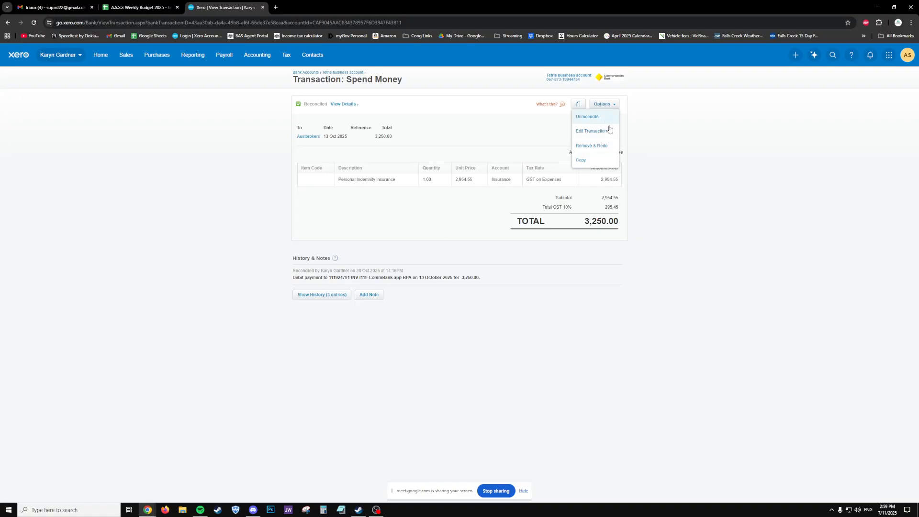
left_click(593, 155)
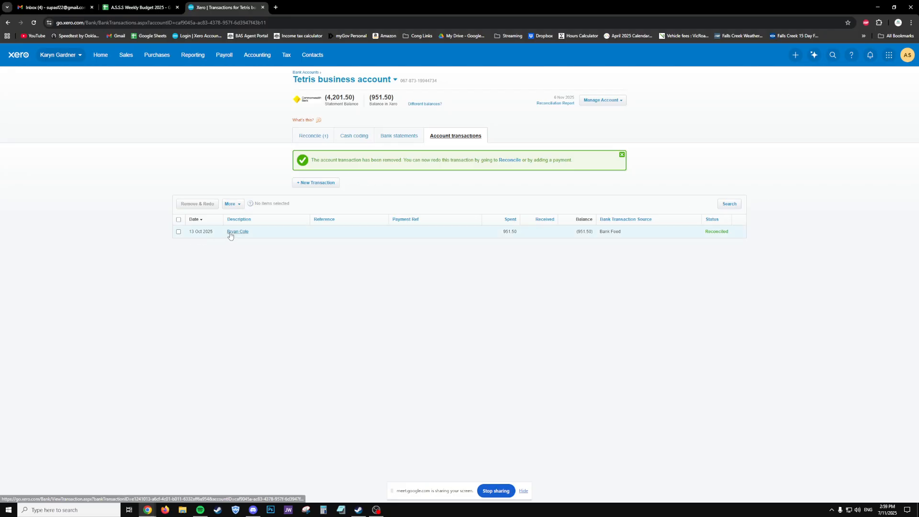
left_click(237, 232)
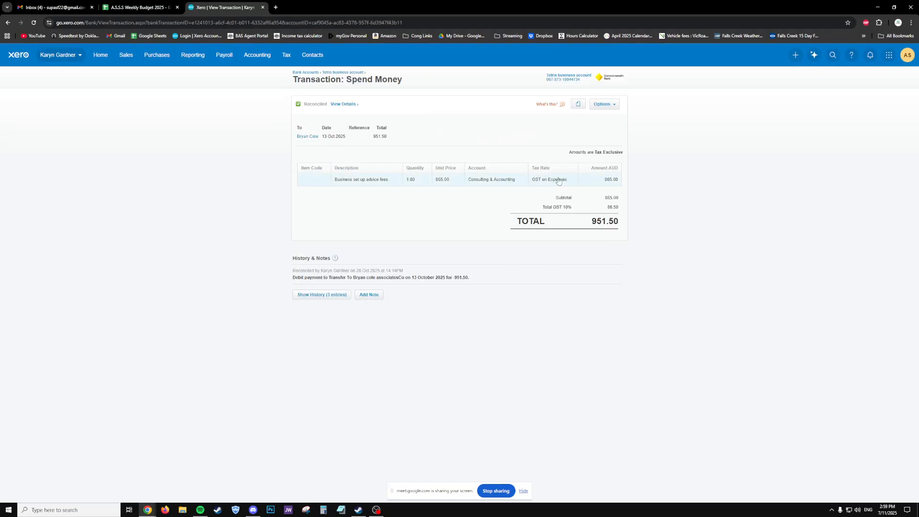
key("alt+Left")
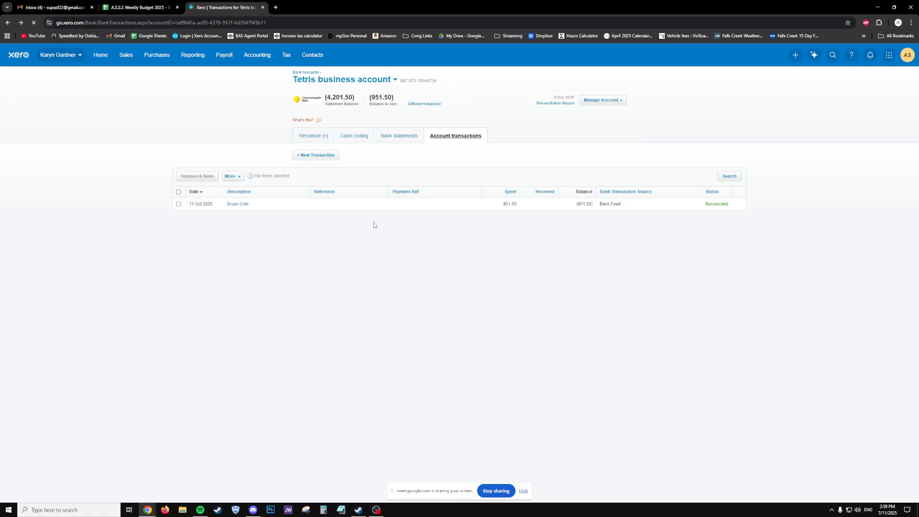
left_click(313, 137)
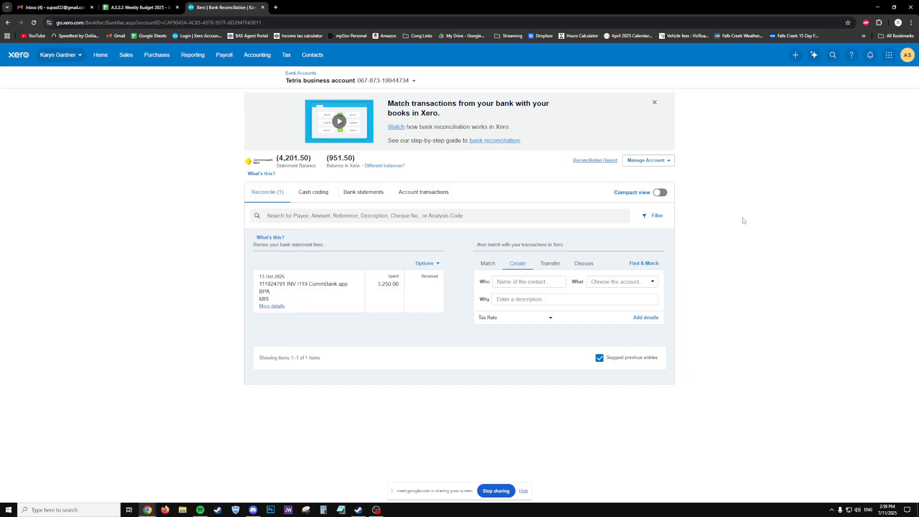
- Dismiss the 'Match transactions from your bank' help banner
left_click(655, 103)
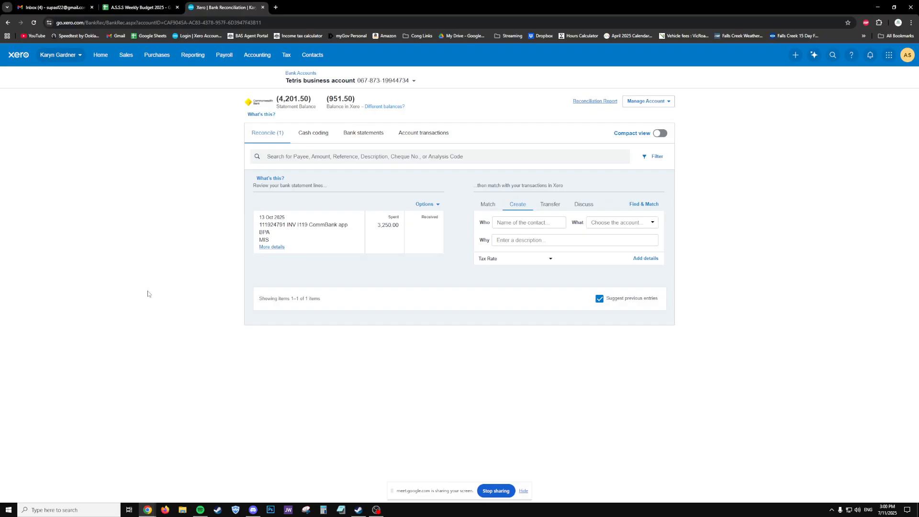
- Open draft invoice INV-0001 from Sales > Invoices and save the invoice template setup
left_click(101, 55)
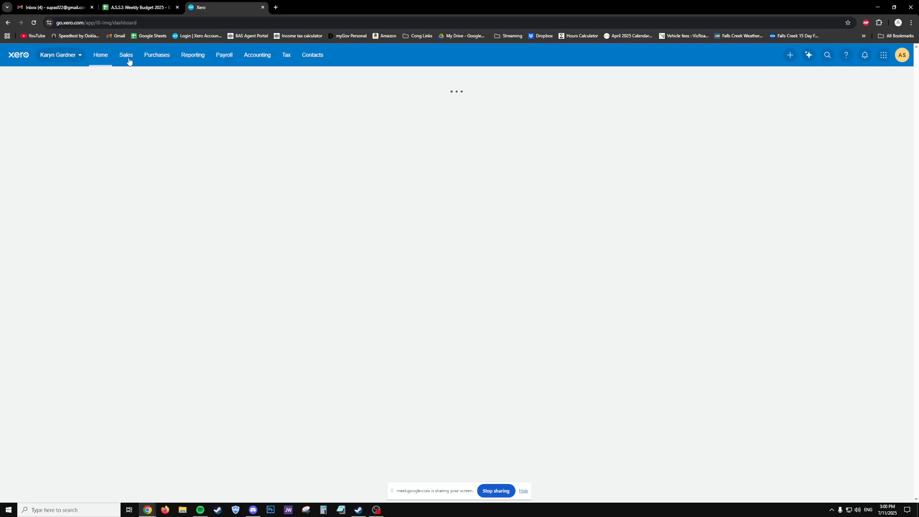
left_click(128, 58)
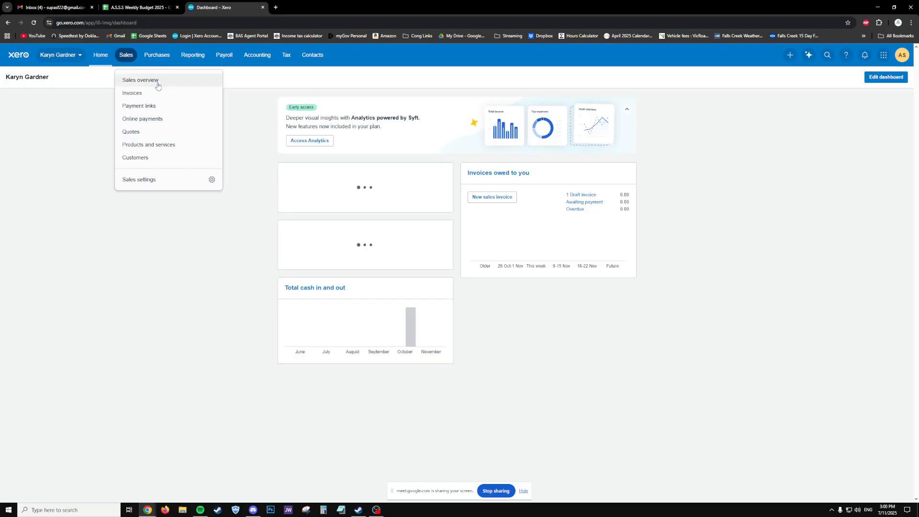
left_click(158, 95)
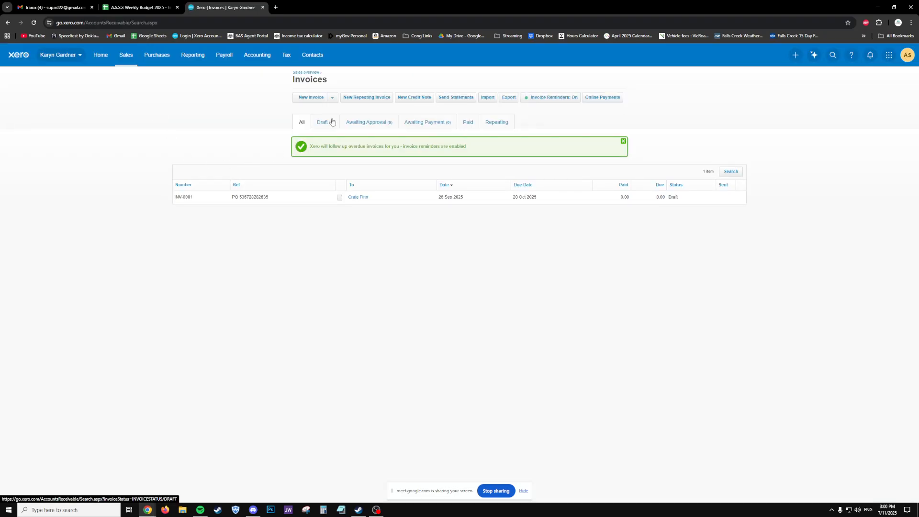
left_click(332, 122)
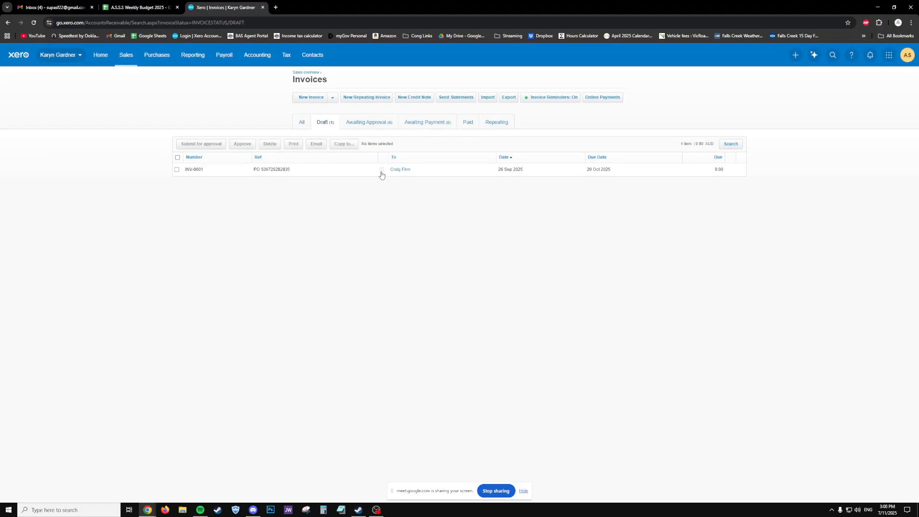
left_click(395, 173)
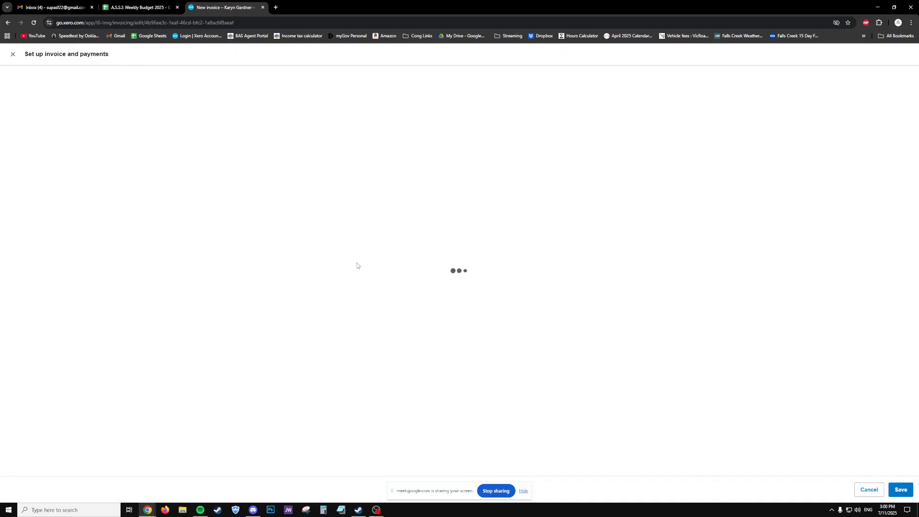
scroll(356, 266, "down", 2)
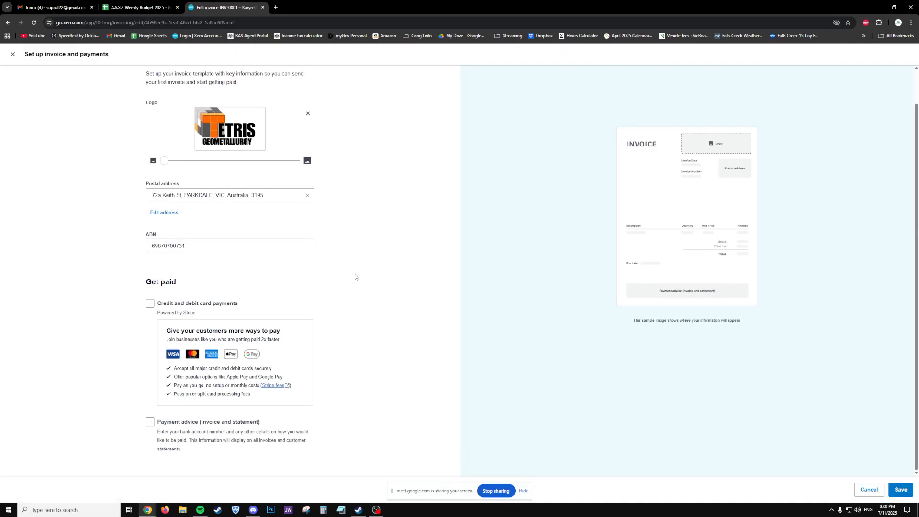
left_click(908, 489)
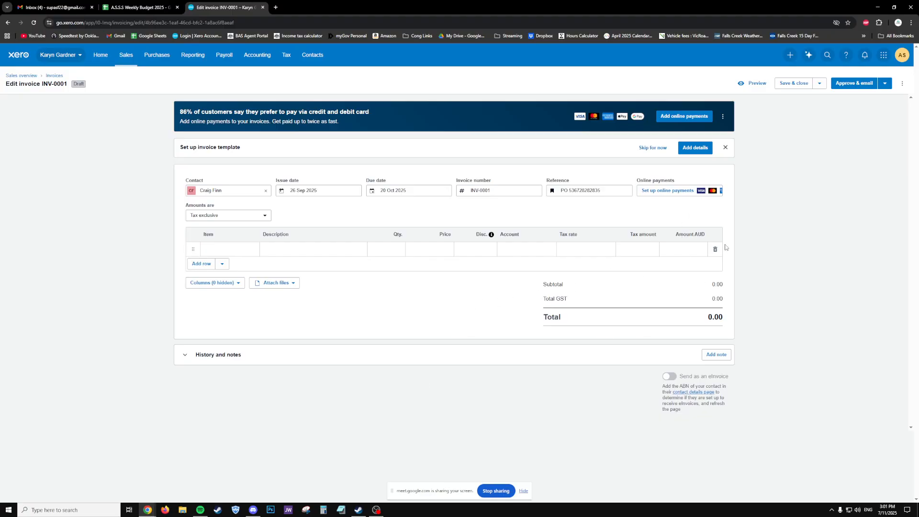
- Leave INV-0001 without saving and start a new invoice
left_click(819, 84)
left_click(860, 171)
key("alt+Left")
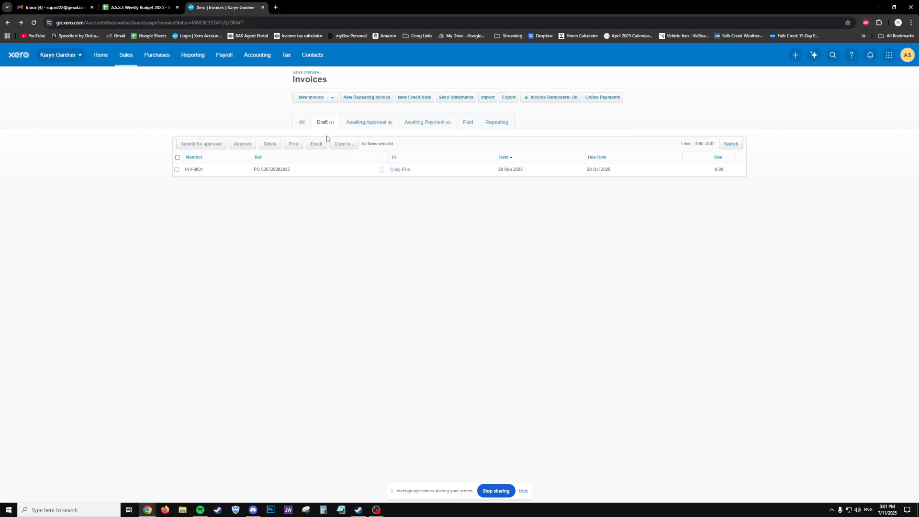
left_click(333, 98)
left_click(308, 111)
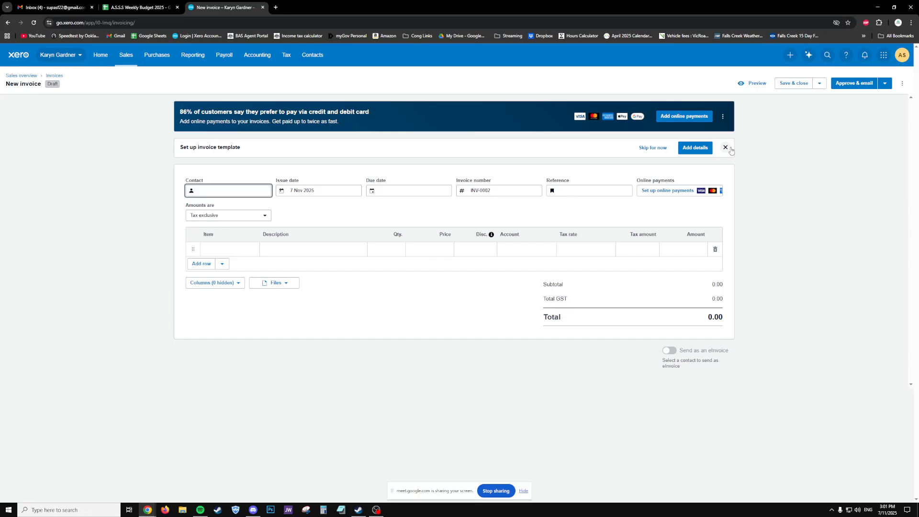
- Tick payment advice in the invoice template setup, then close it without saving
right_click(696, 153)
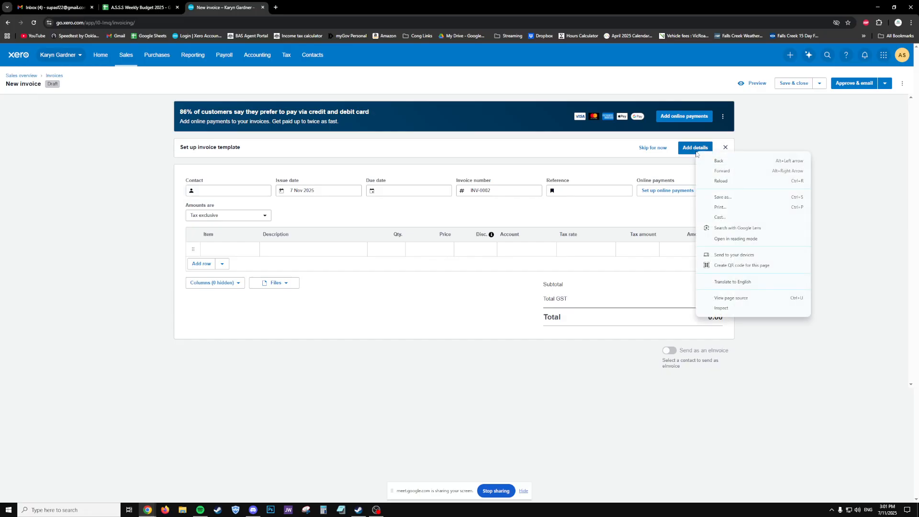
left_click(691, 150)
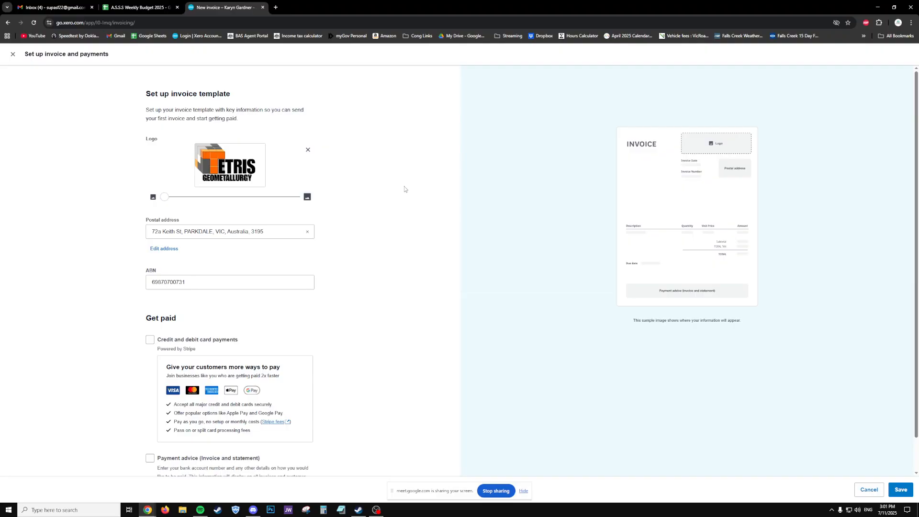
scroll(404, 186, "down", 1)
left_click(194, 425)
scroll(230, 419, "down", 1)
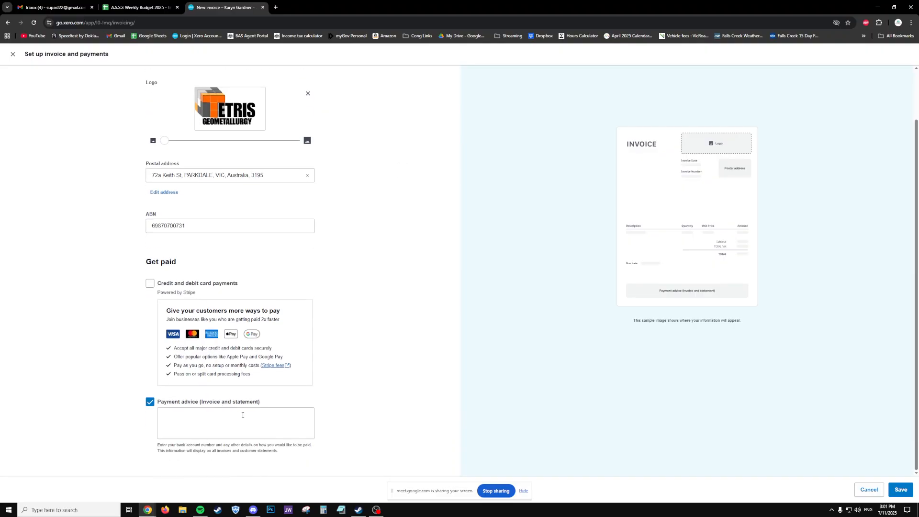
scroll(229, 408, "up", 1)
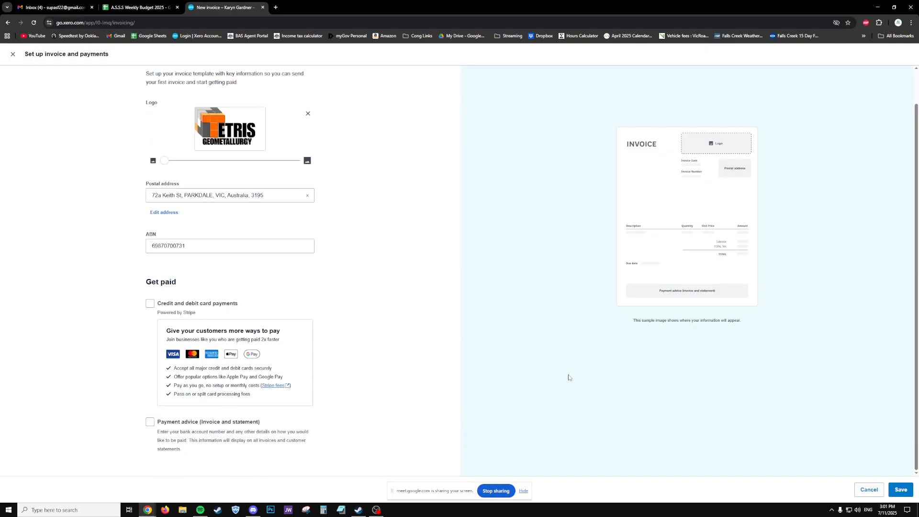
left_click(12, 54)
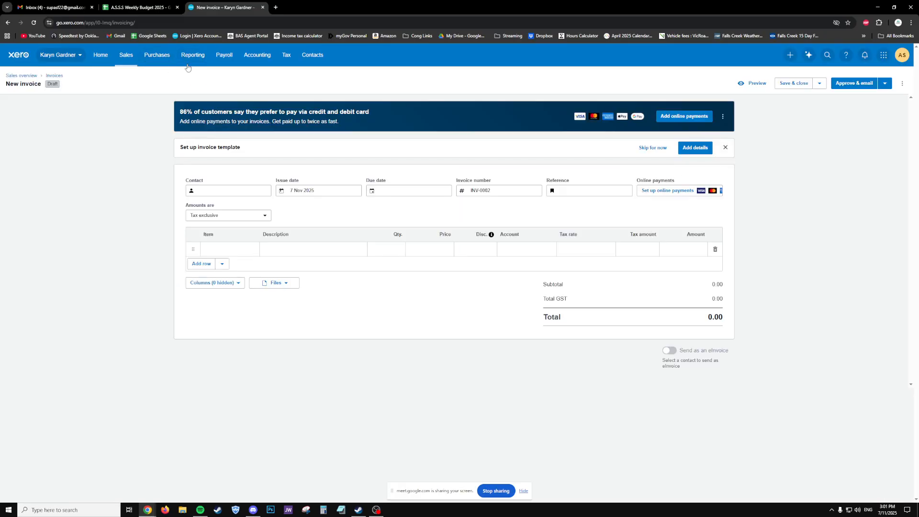
left_click(202, 54)
- Open the organisation Settings page in a new browser tab and switch to it
left_click(82, 56)
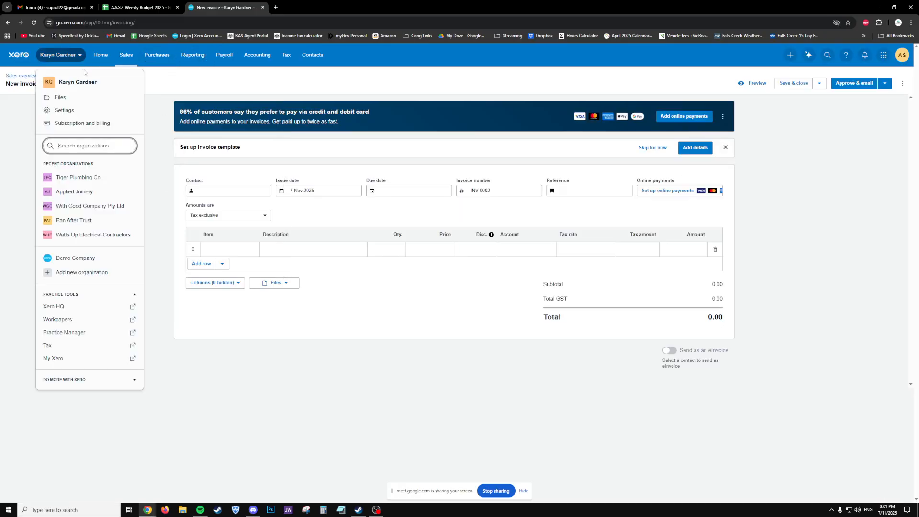
right_click(72, 110)
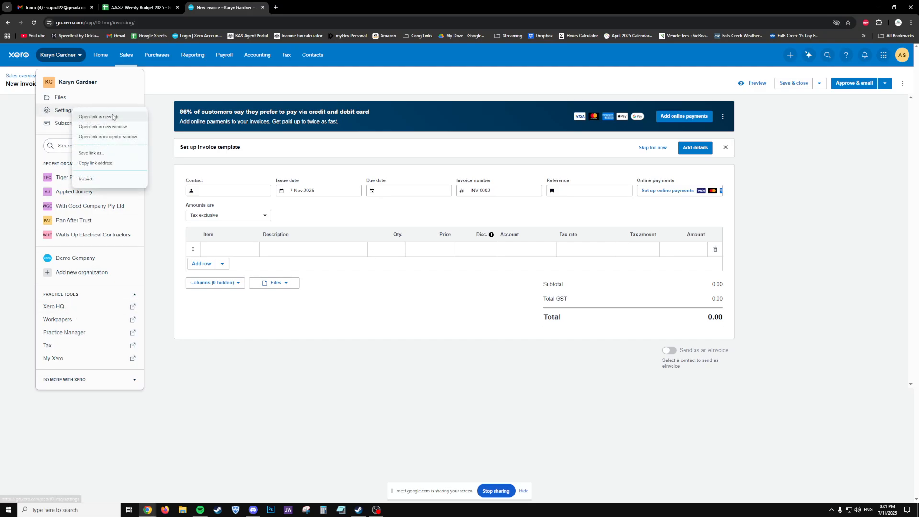
left_click(96, 116)
left_click(283, 11)
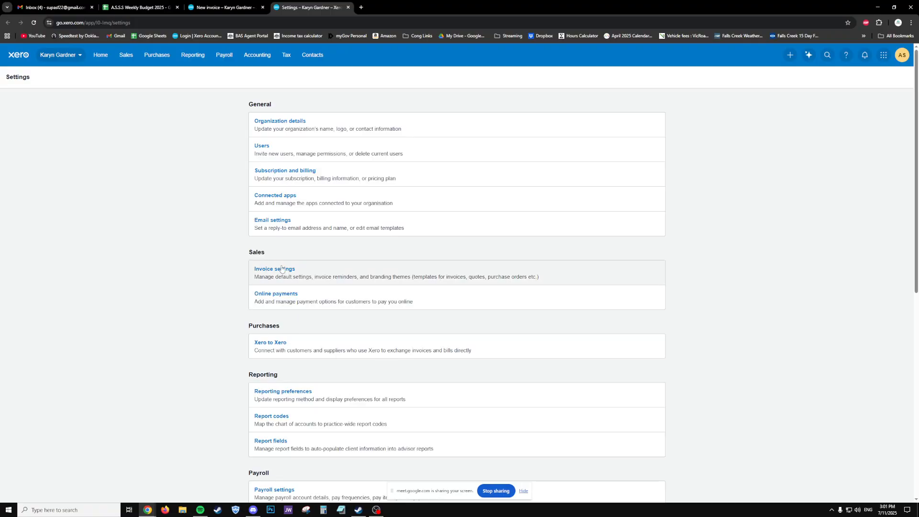
- Edit the Standard branding theme, unticking Show payment advice cut-away and placing the cursor in its terms
left_click(297, 281)
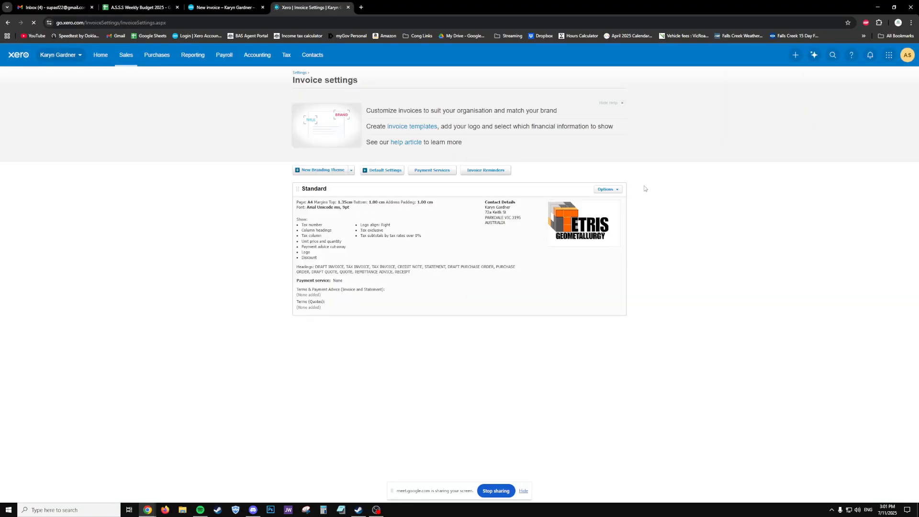
left_click(617, 190)
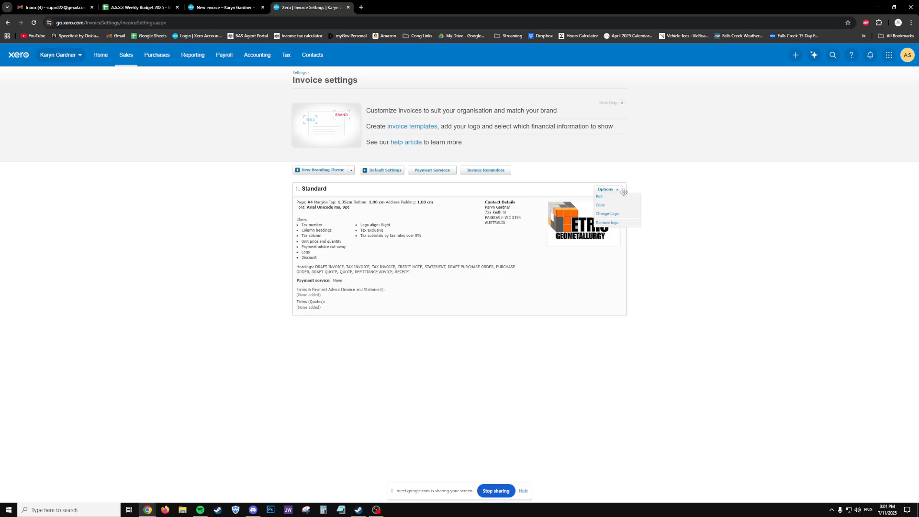
left_click(625, 197)
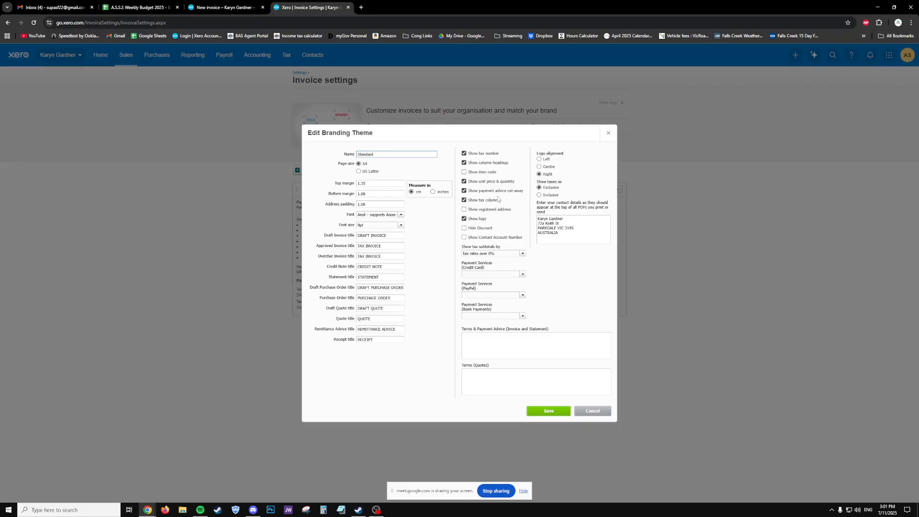
left_click(464, 191)
left_click(478, 338)
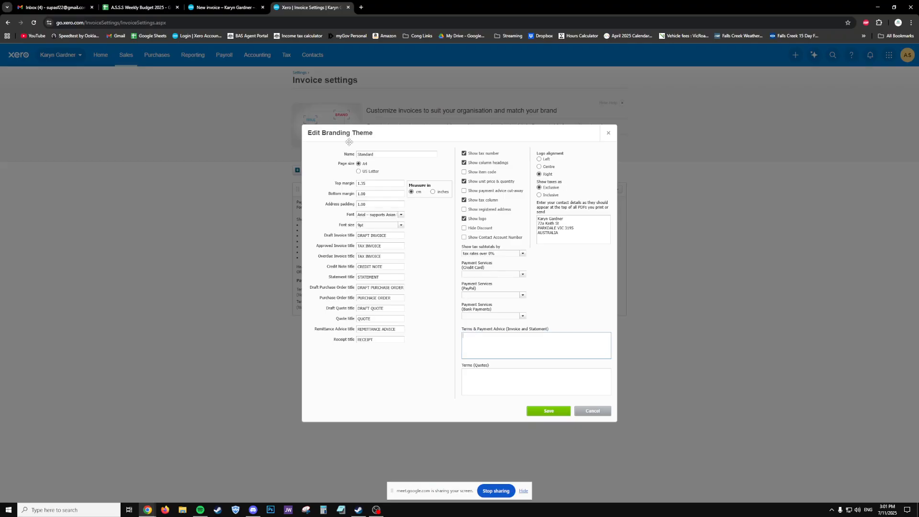
- Open the dashboard in a new tab and snap the Invoice Settings window beside the invoice draft
left_click(215, 7)
middle_click(99, 57)
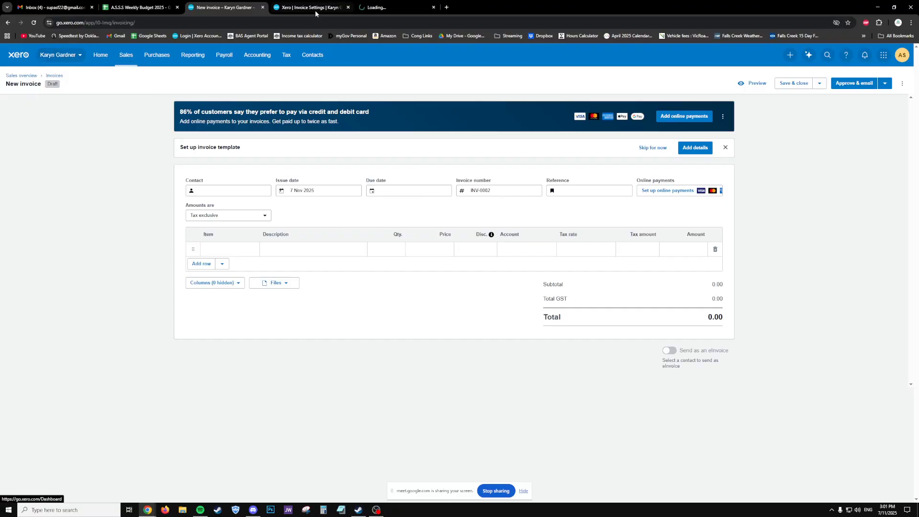
left_click_drag(316, 10, 918, 145)
left_click(113, 122)
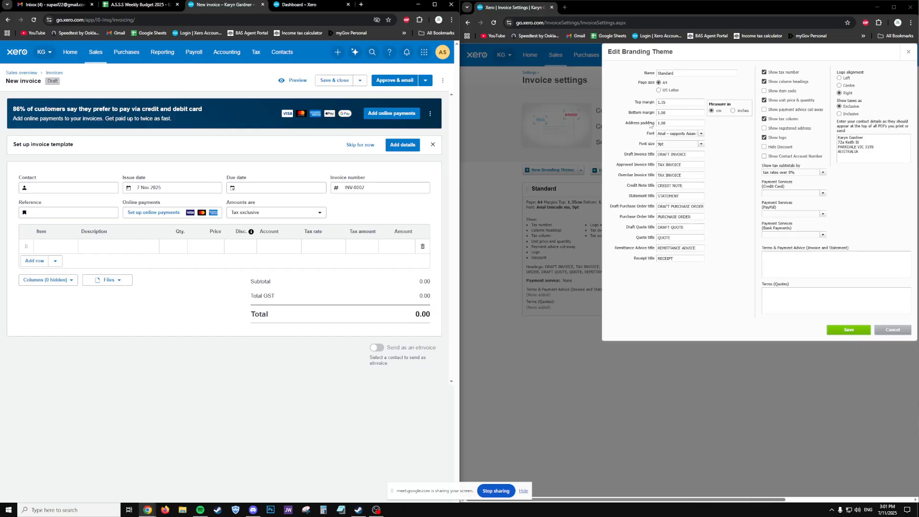
- Enter the account name, bank CBA, BSB and account number into Terms & Payment Advice
left_click(306, 11)
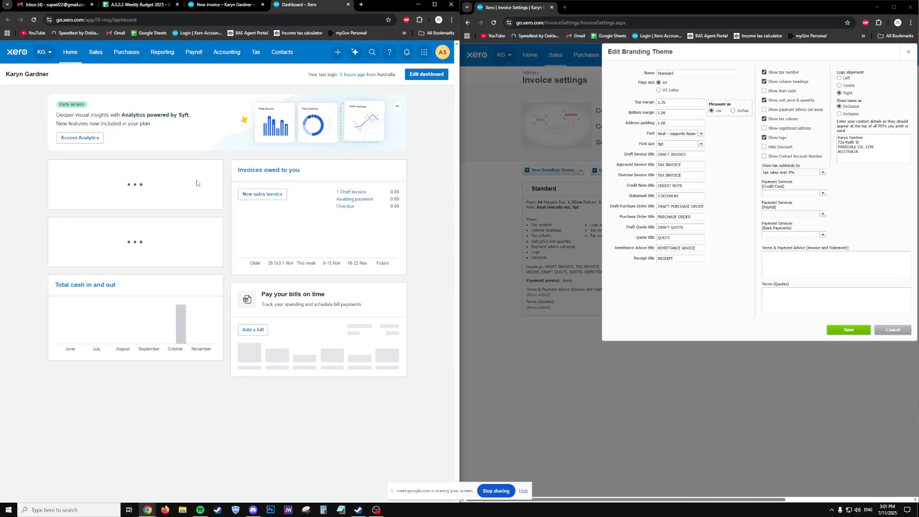
left_click(806, 259)
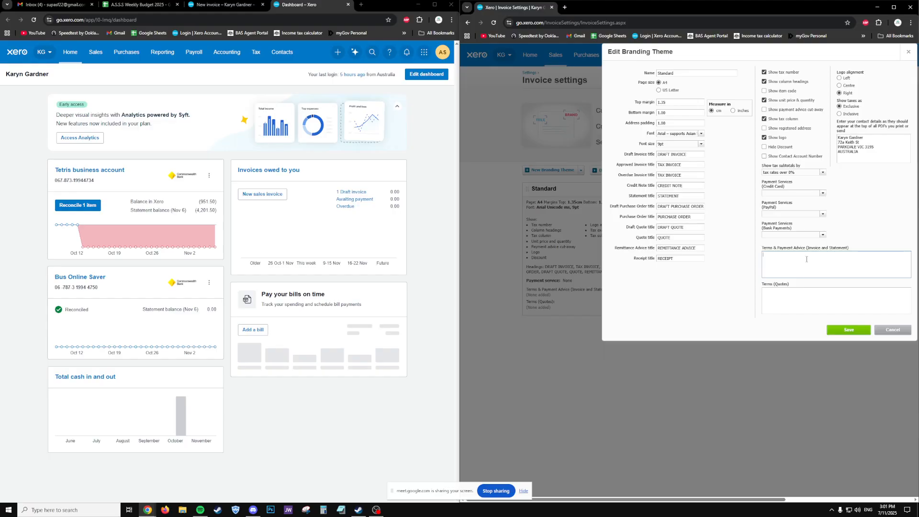
key("BackSpace")
key("BackSpace")
key("BackSpace")
key("BackSpace")
key("BackSpace")
key("BackSpace")
key("BackSpace")
key("BackSpace")
key("Return")
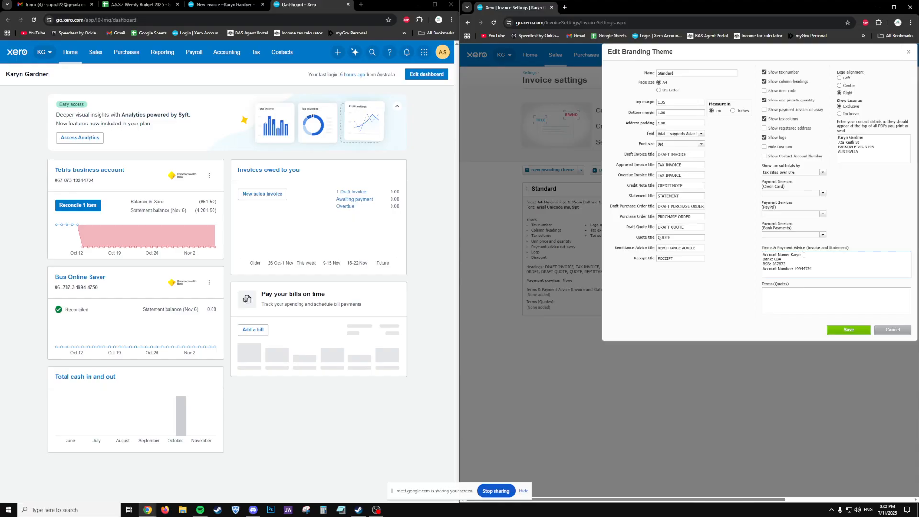
left_click_drag(865, 153, 837, 142)
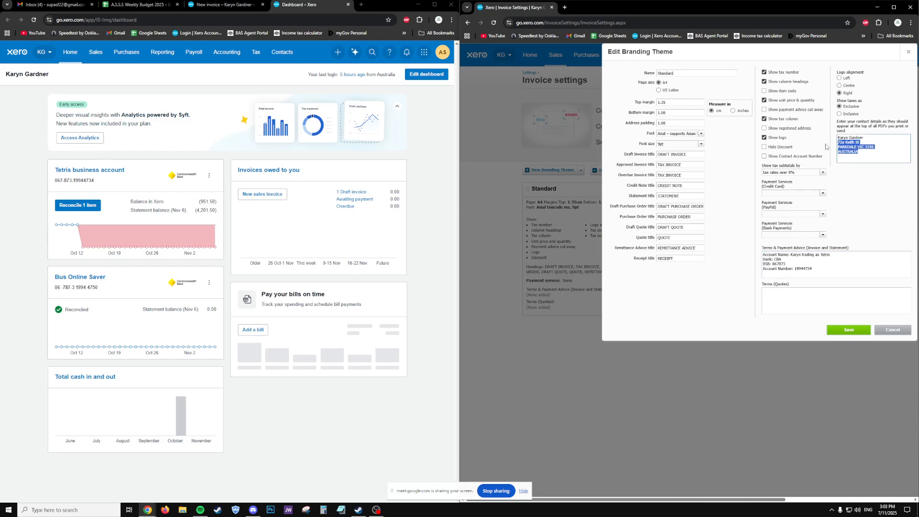
left_click(565, 7)
left_click_drag(574, 8, 0, 69)
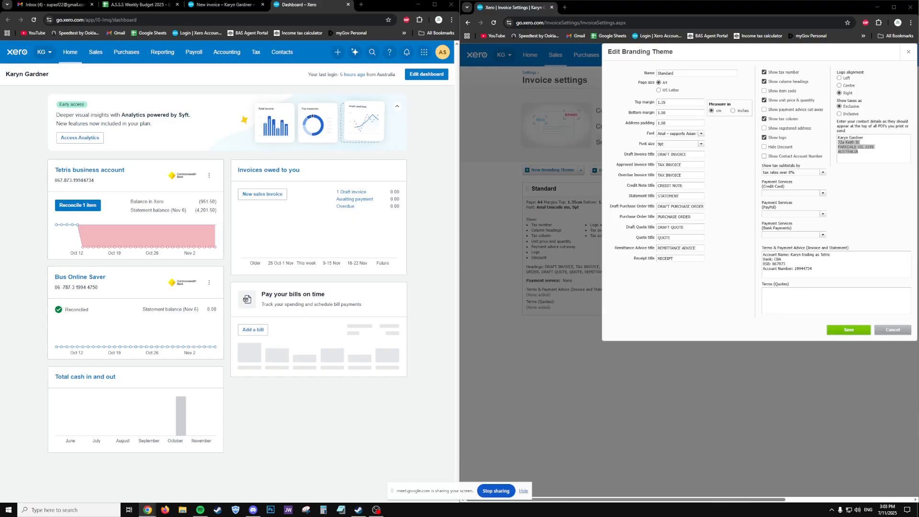
key("alt+Tab")
key("alt+Tab")
left_click(883, 214)
left_click(868, 263)
left_click(864, 156)
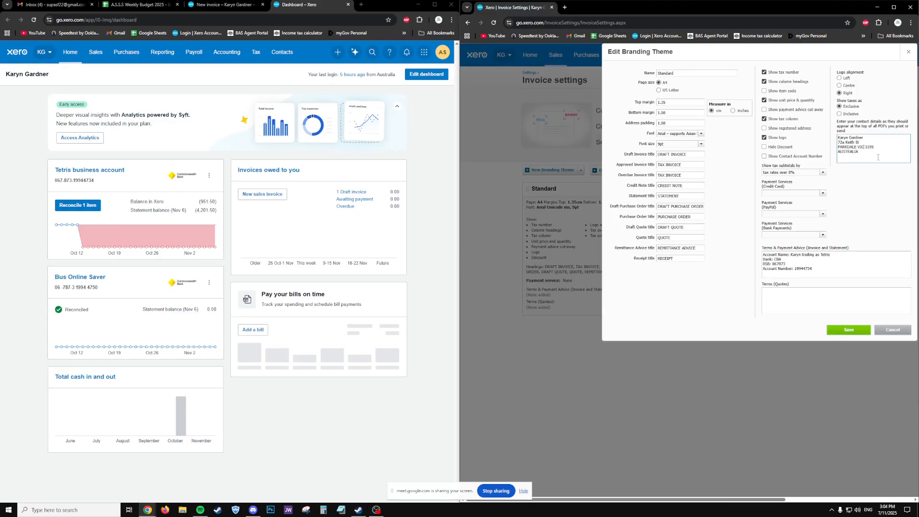
- Copy the bank payment details from Terms & Payment Advice into the Terms (Quotes) box
left_click_drag(835, 280, 752, 257)
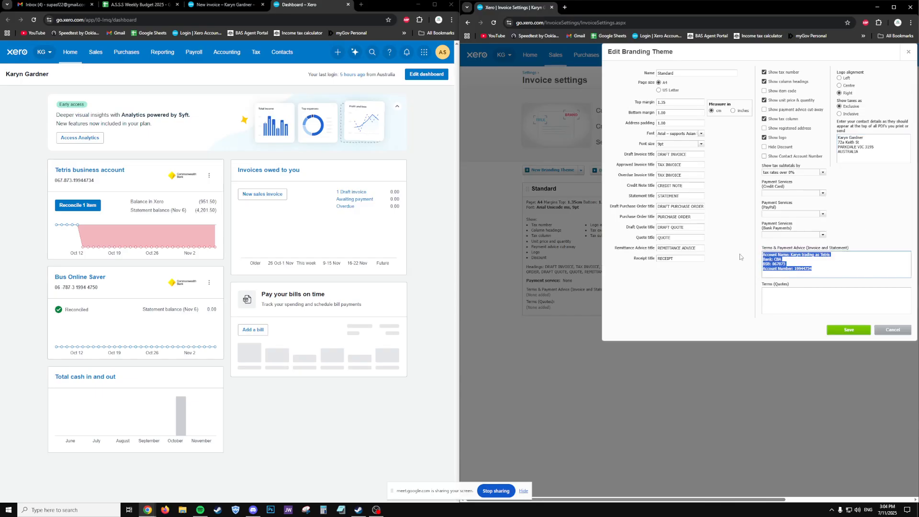
key("ctrl+c")
left_click(776, 295)
key("ctrl+v")
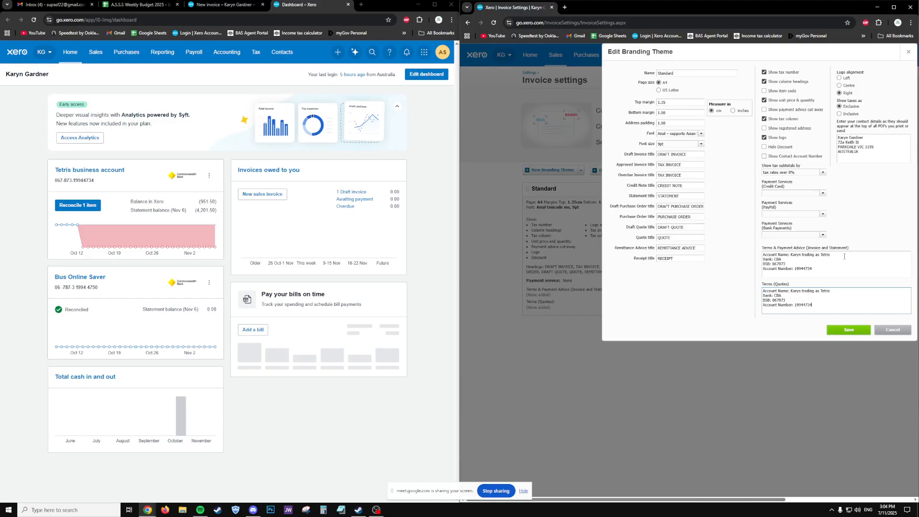
left_click(211, 175)
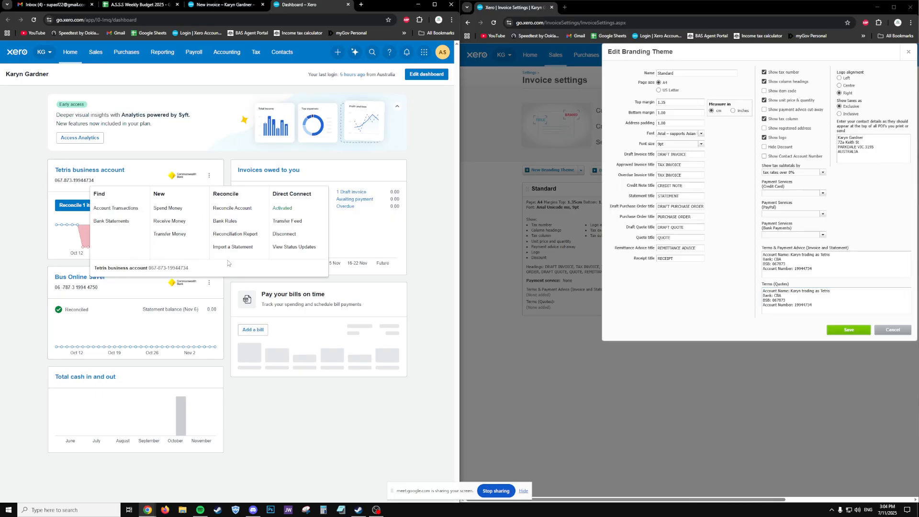
- Review the account's transactions, bank feed help and account details, then go to Reconcile
left_click(108, 171)
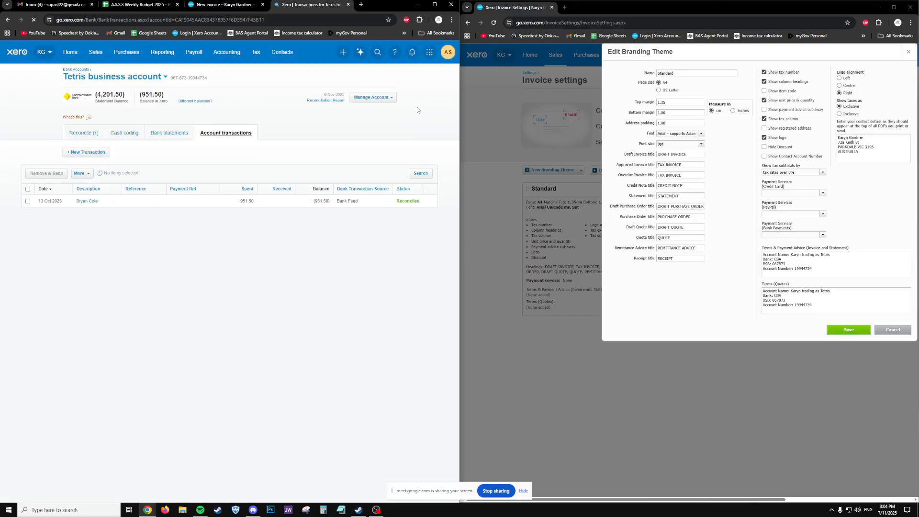
left_click(371, 97)
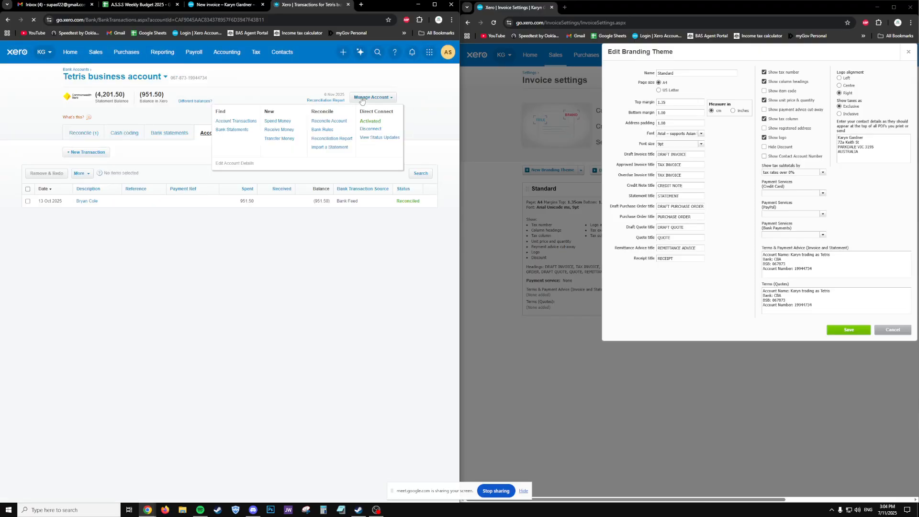
left_click(372, 139)
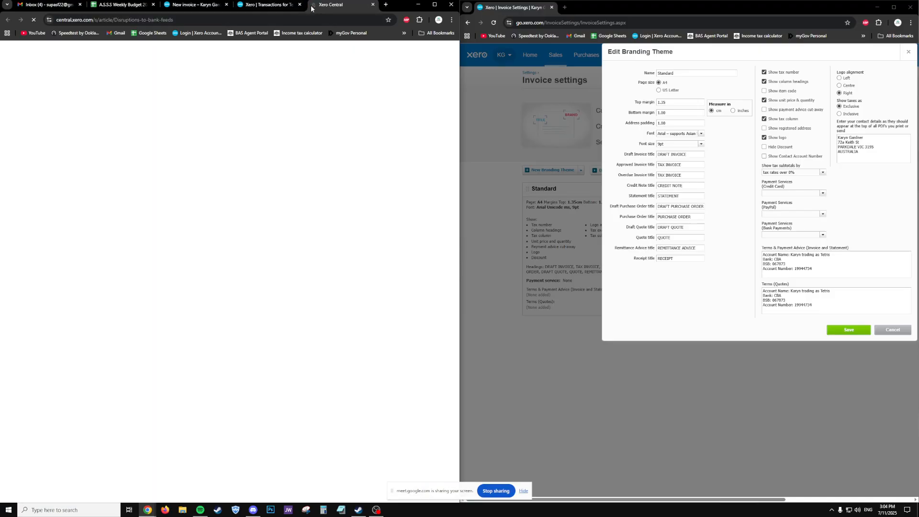
left_click(373, 4)
left_click(364, 98)
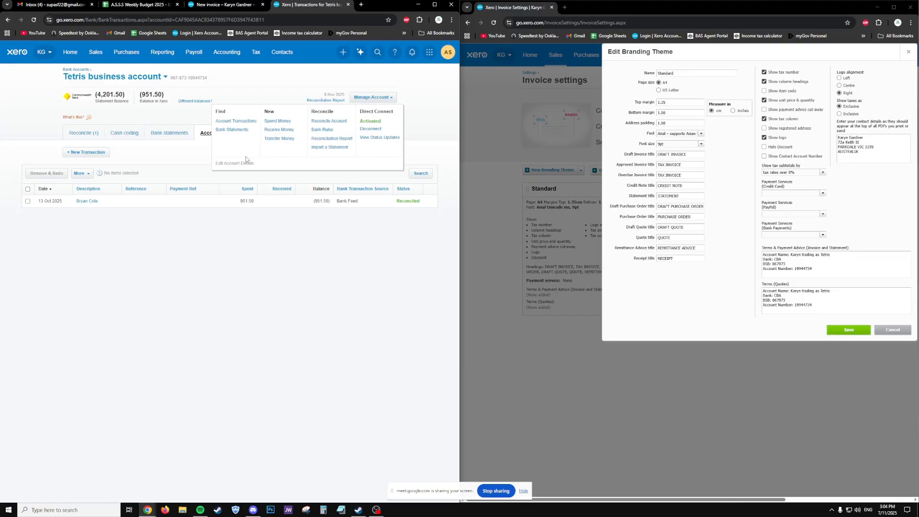
left_click(242, 169)
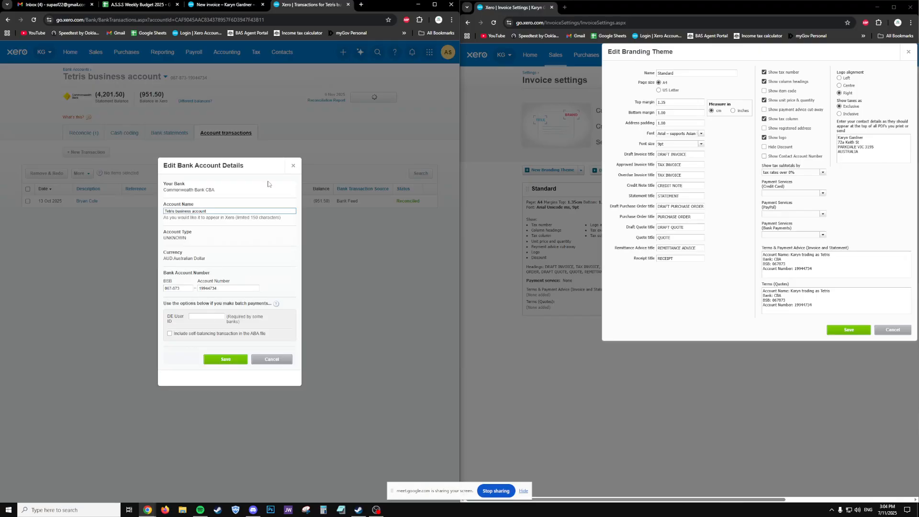
left_click(293, 165)
left_click(80, 132)
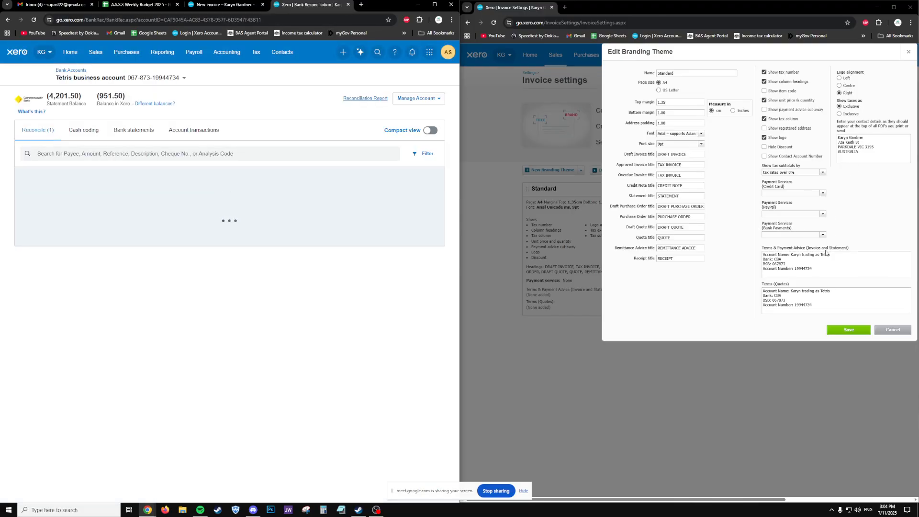
- Replace the trading name with the owner's full name in both payment advice and quotes terms
mouse_move(802, 254)
left_mouse_down()
mouse_move(852, 254)
mouse_move(791, 255)
left_mouse_up()
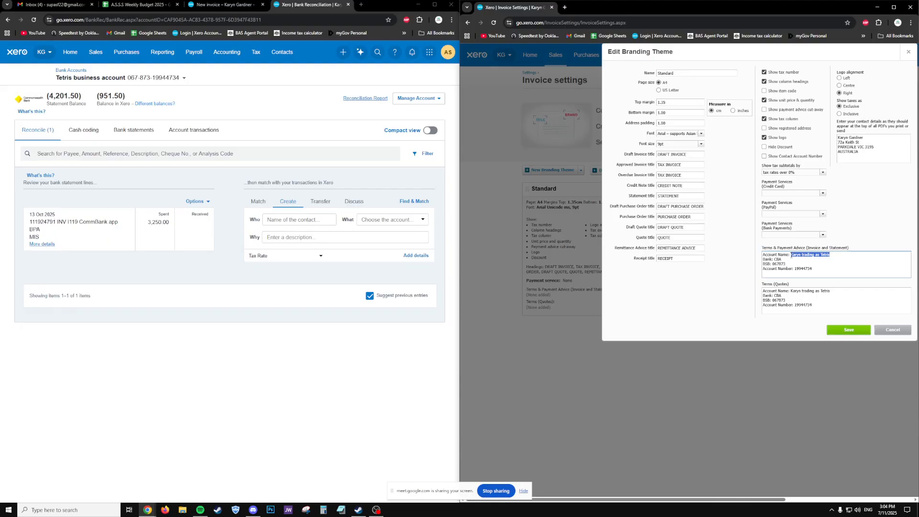
left_click_drag(817, 255, 791, 254)
key("ctrl+c")
left_click_drag(832, 291, 791, 291)
key("ctrl+v")
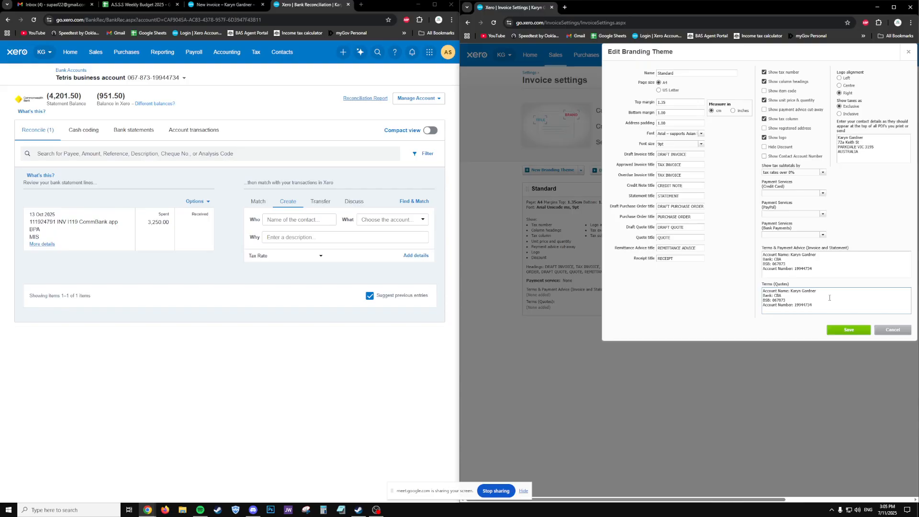
- Add 'trading as Tetris Geometallurgy' after the name, plus an accounts e-mail line below AUSTRALIA
left_click(878, 135)
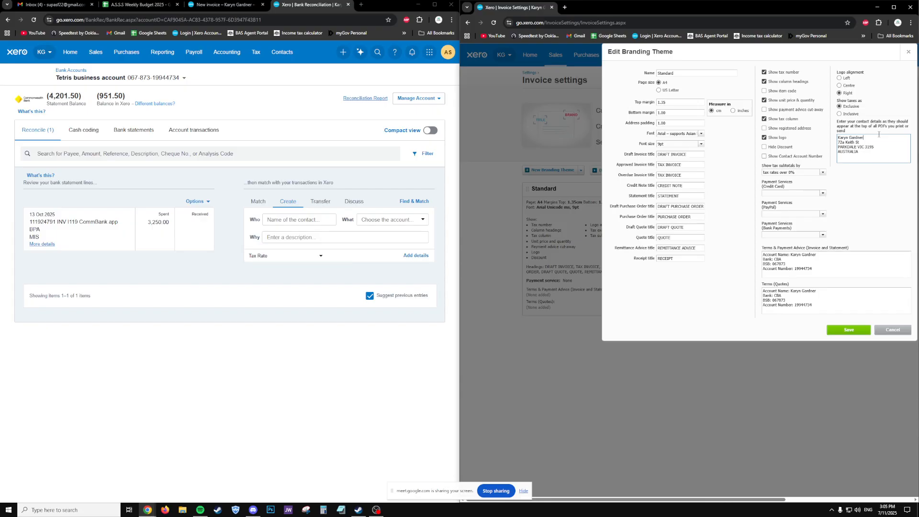
type("trading as Tetris Geo")
type("metallurgy")
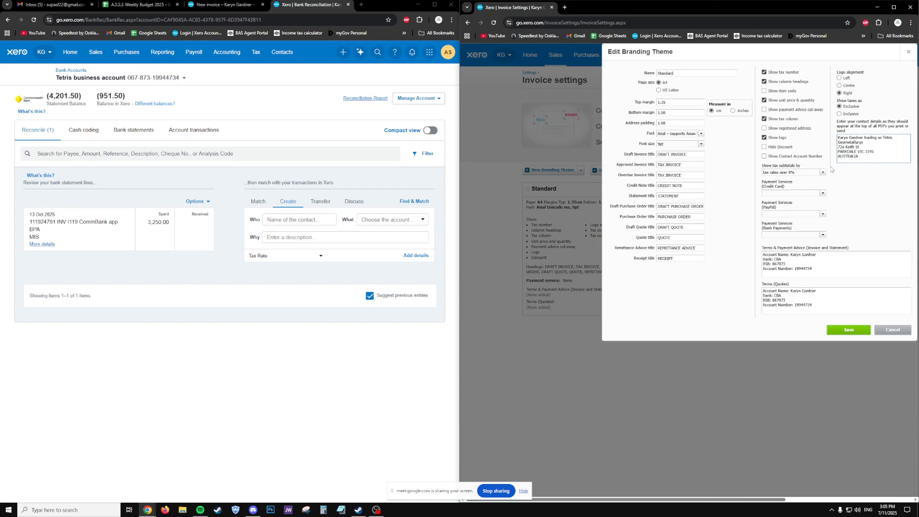
key("Return")
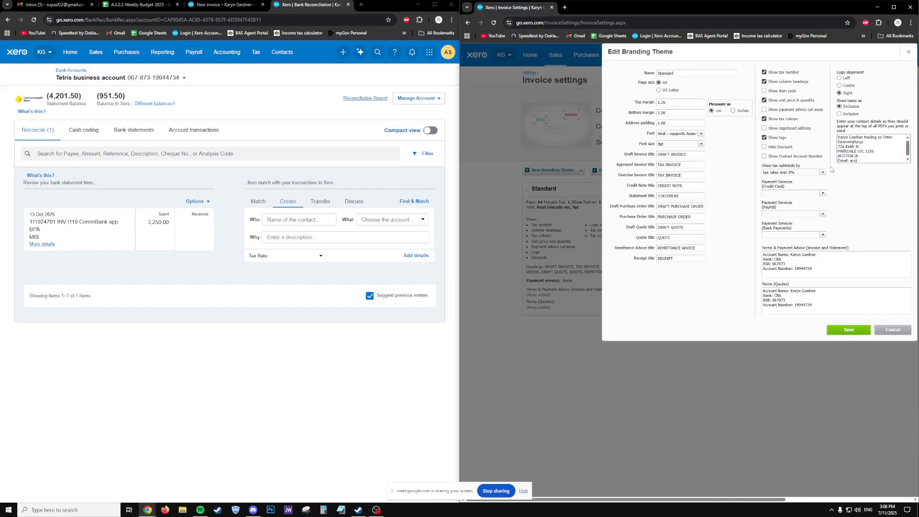
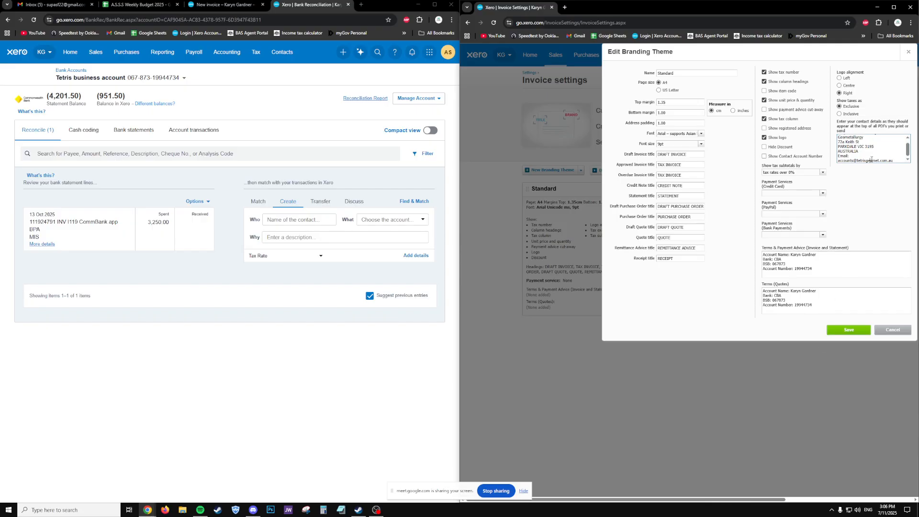
left_click_drag(892, 160, 837, 160)
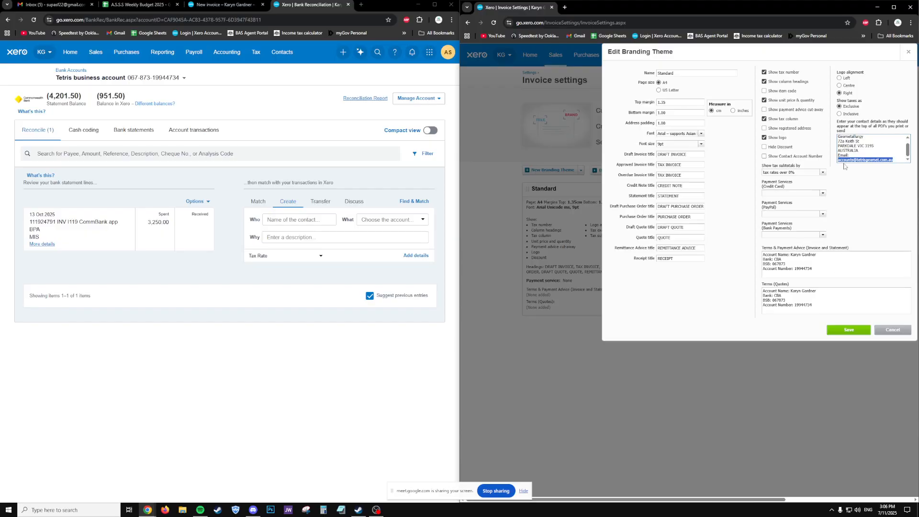
scroll(856, 152, "up", 1)
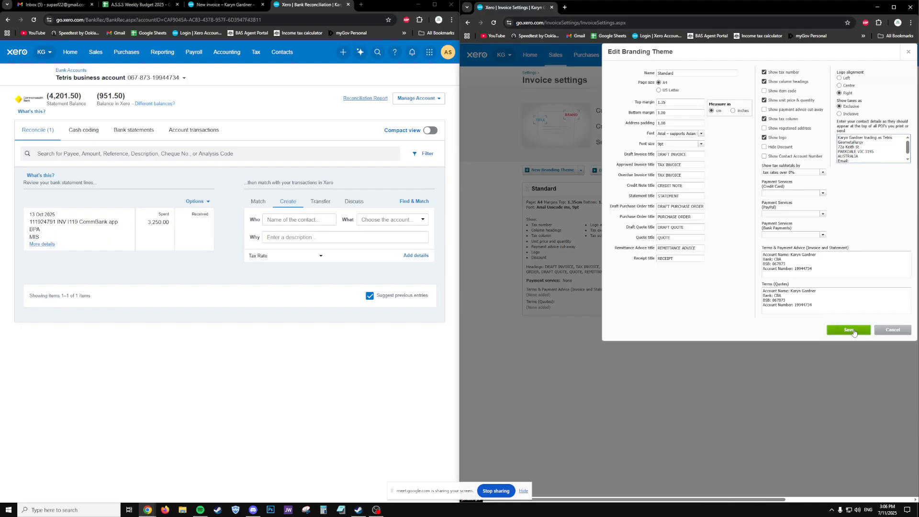
- Save the Standard branding theme, then bring draft INV-0002 back full-screen with settings closed
left_click(849, 329)
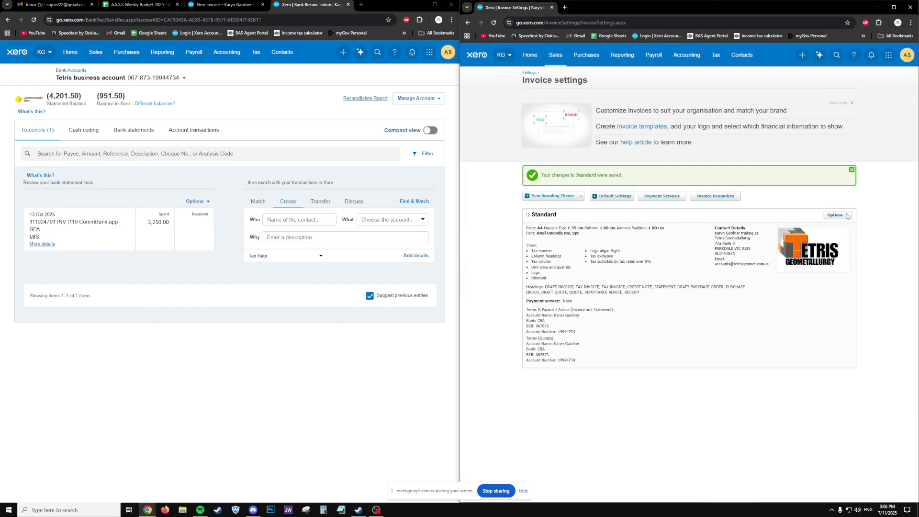
left_click(837, 215)
left_click(213, 6)
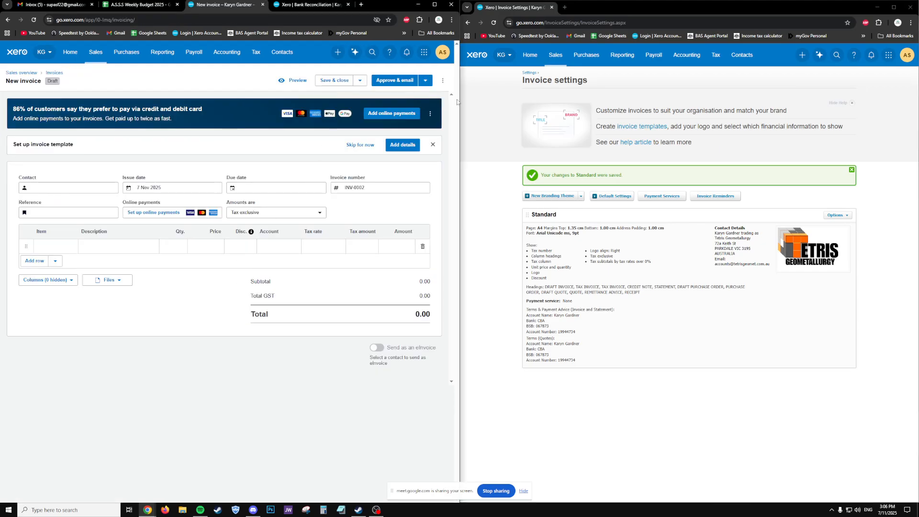
left_click(551, 7)
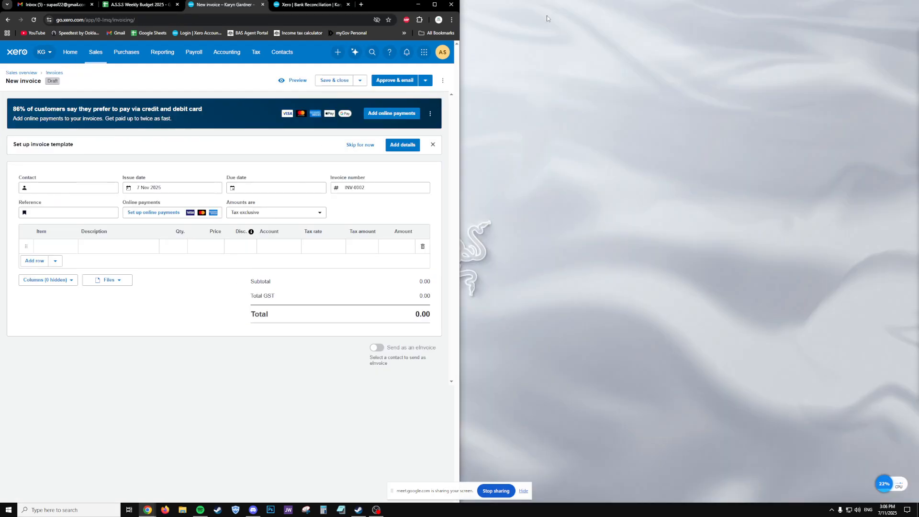
left_click(434, 4)
left_click(215, 190)
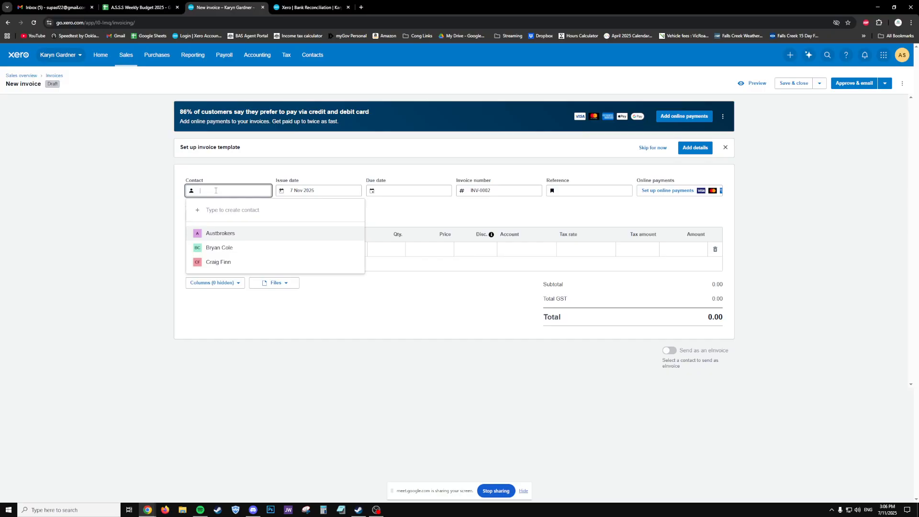
- Create the new contact Mineral Resources Limited and set it on invoice INV-0002
type("Mineral R")
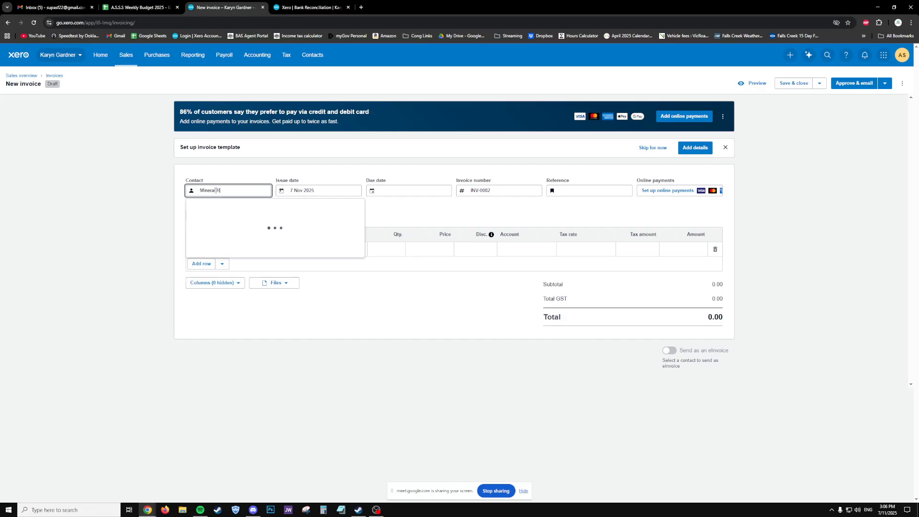
type("esources")
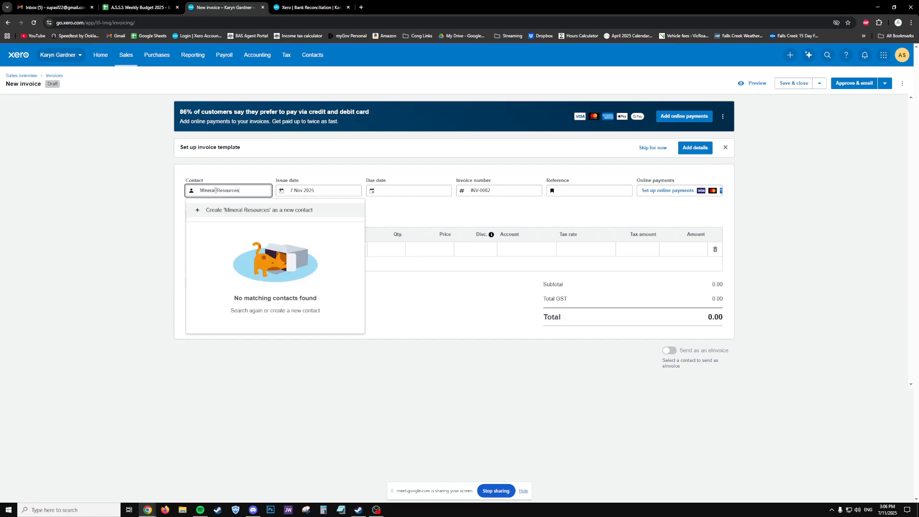
type(" Limited")
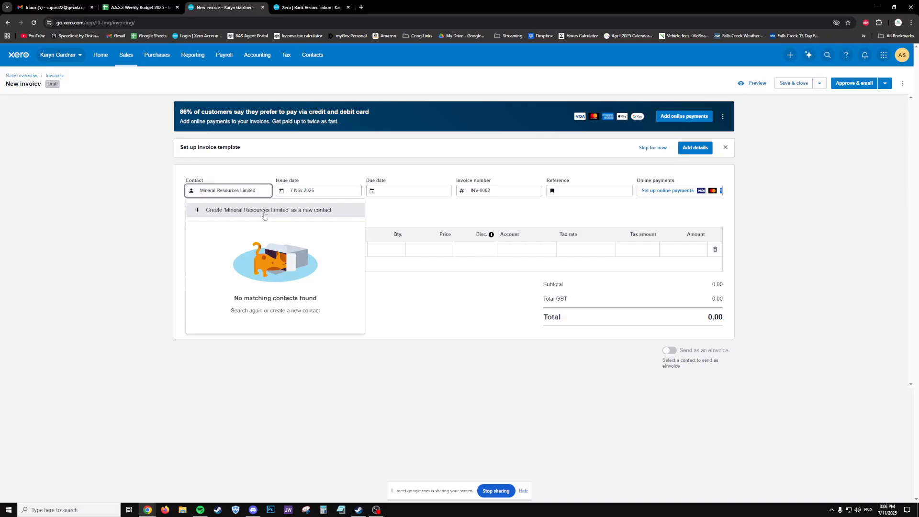
left_click(265, 210)
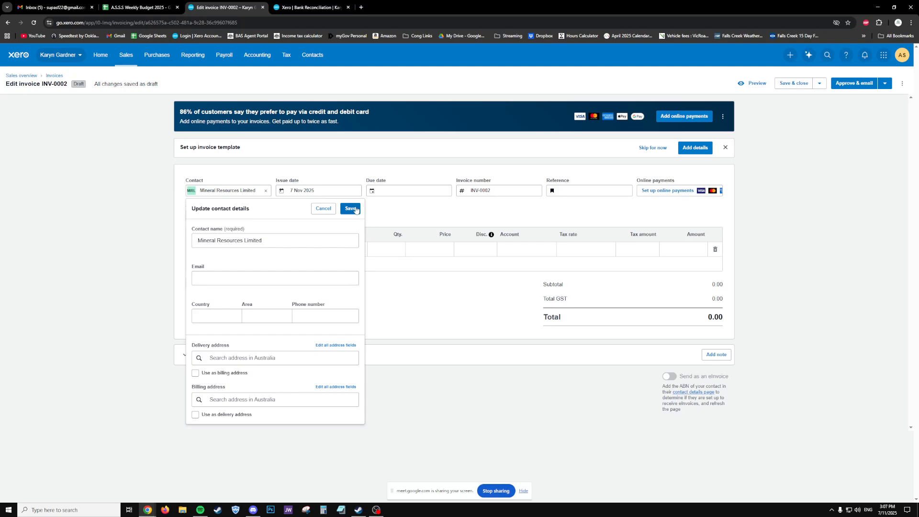
- Dismiss the contact details panel and open the Mineral Resources Limited contact page in a new tab
left_click(255, 278)
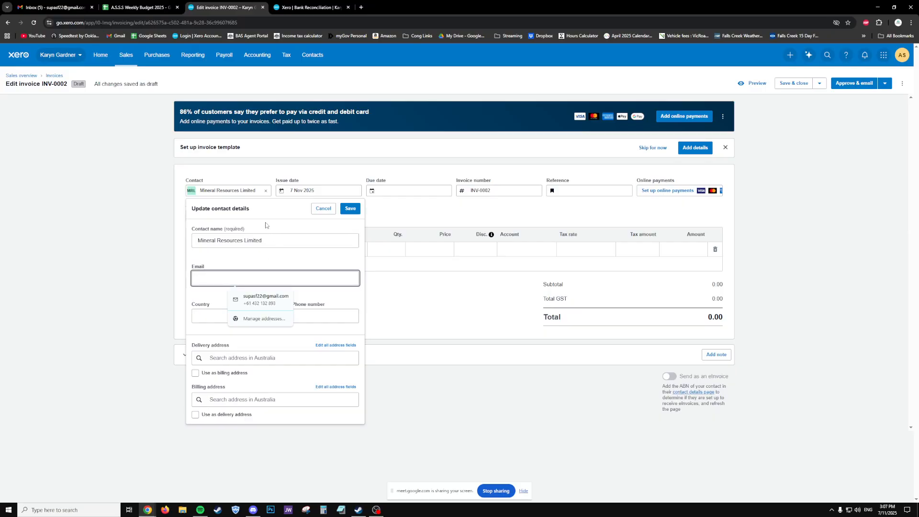
left_click(323, 209)
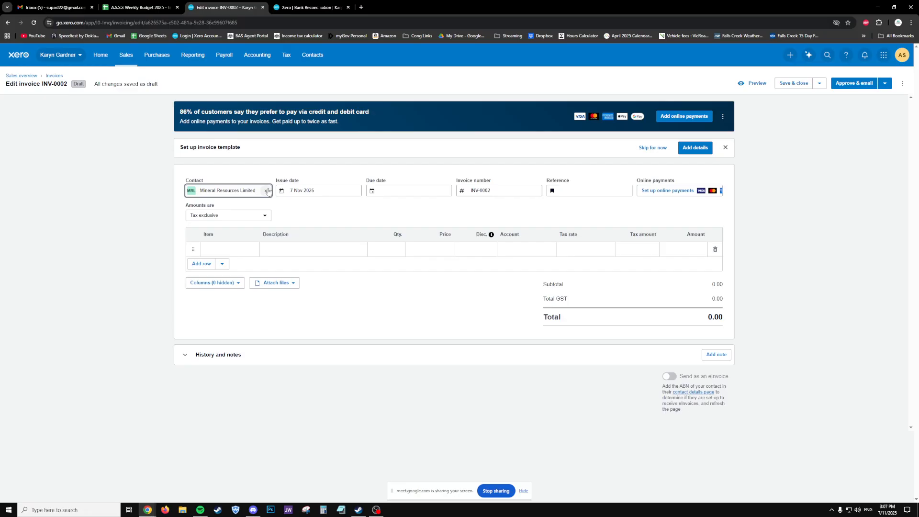
left_click(228, 191)
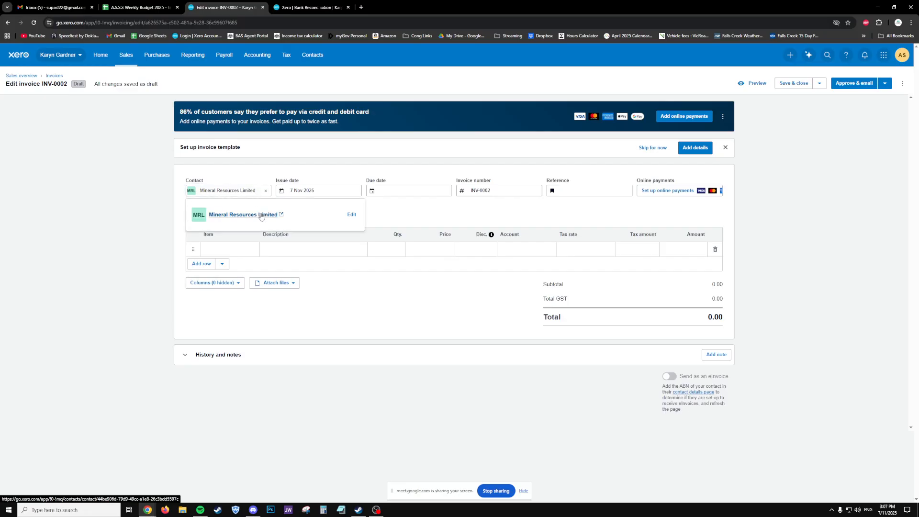
left_click(242, 192)
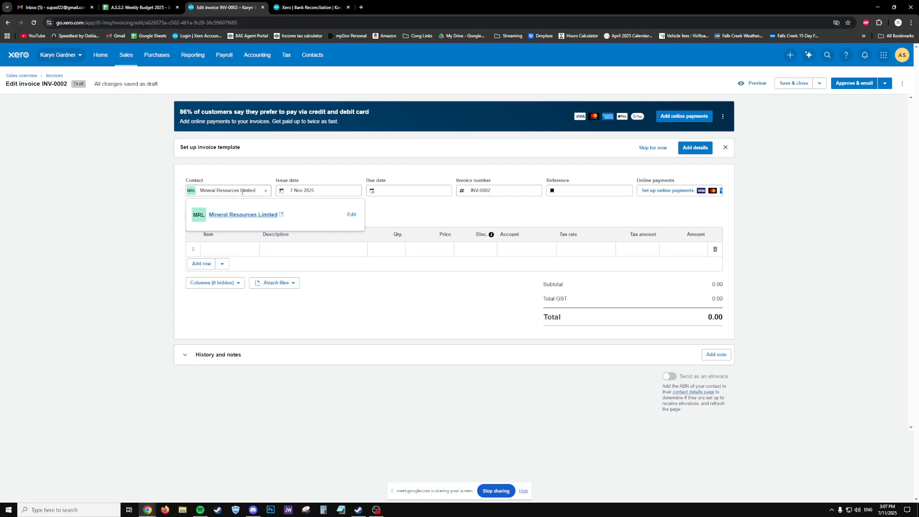
left_click(247, 219)
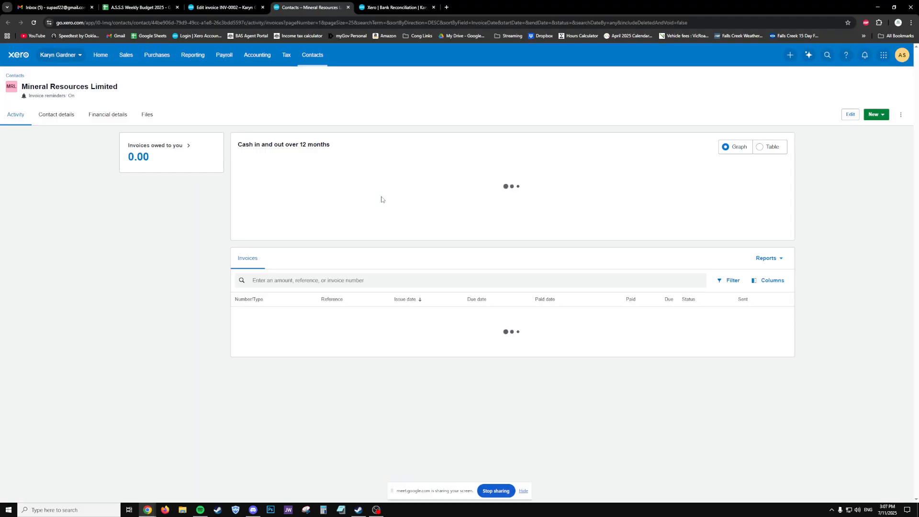
- Save a primary person's first name, last name and e-mail on Mineral Resources Limited
left_click(56, 115)
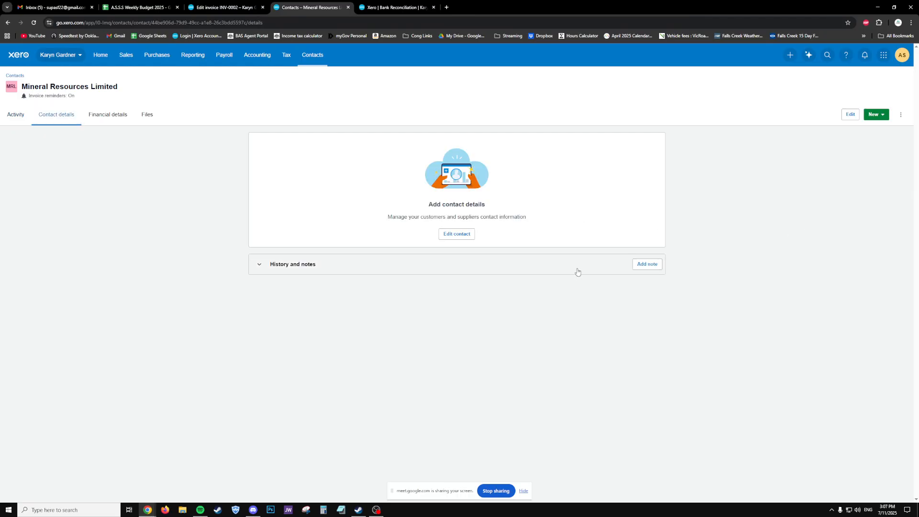
left_click(467, 236)
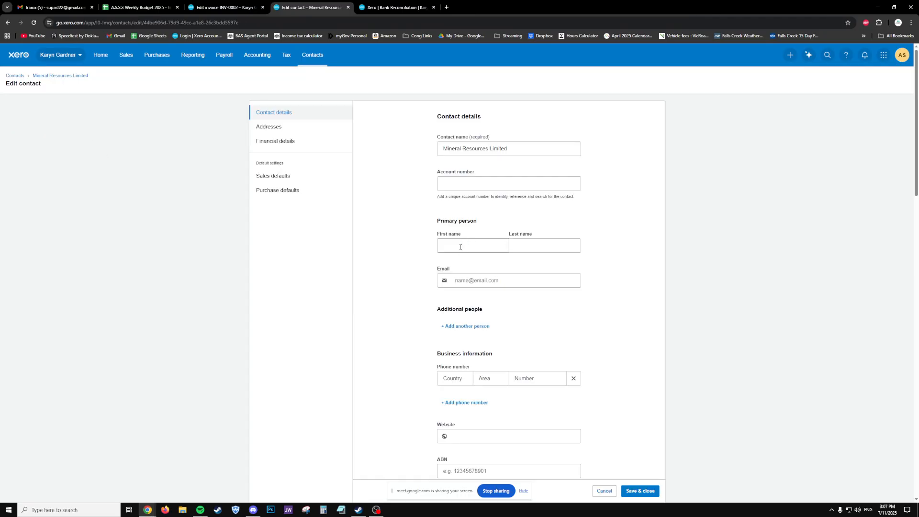
left_click(460, 247)
key("Tab")
key("Tab")
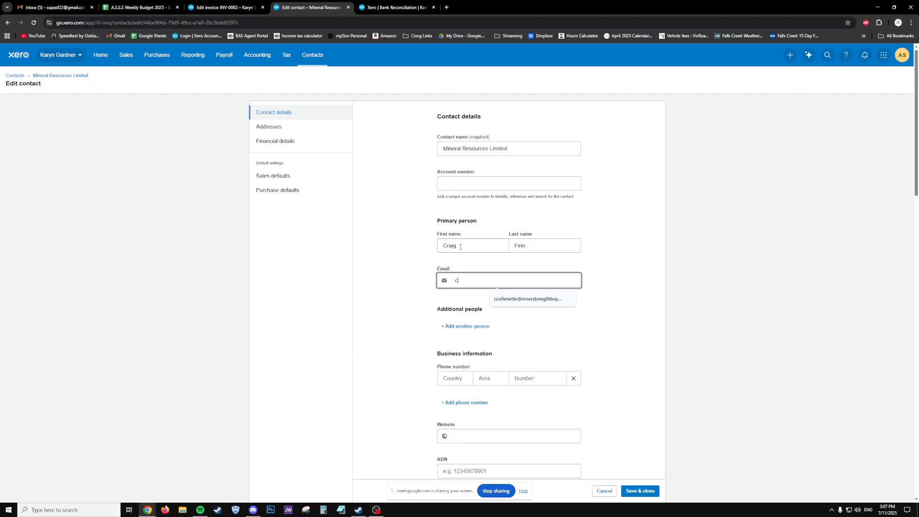
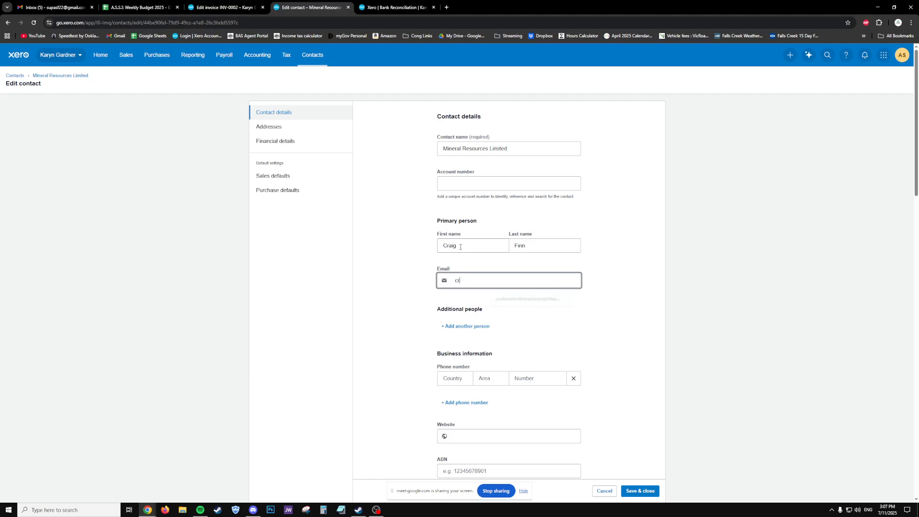
left_click(642, 491)
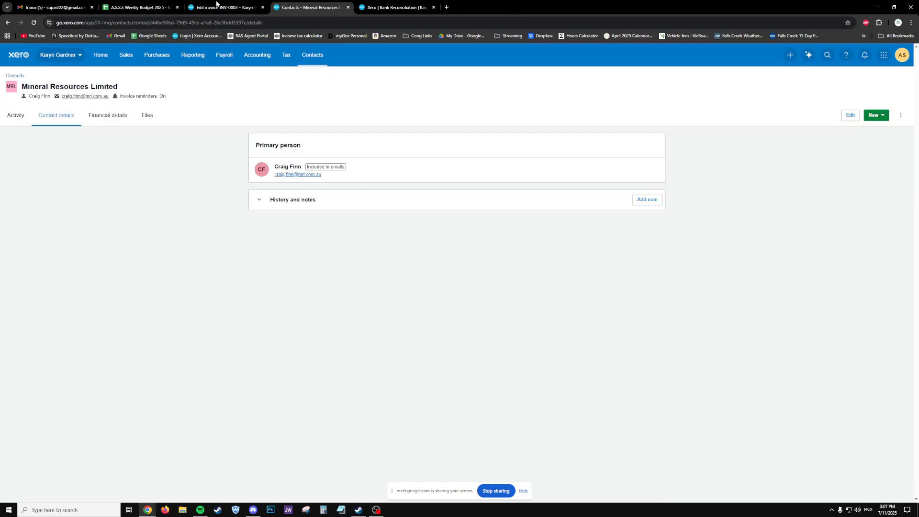
left_click(216, 6)
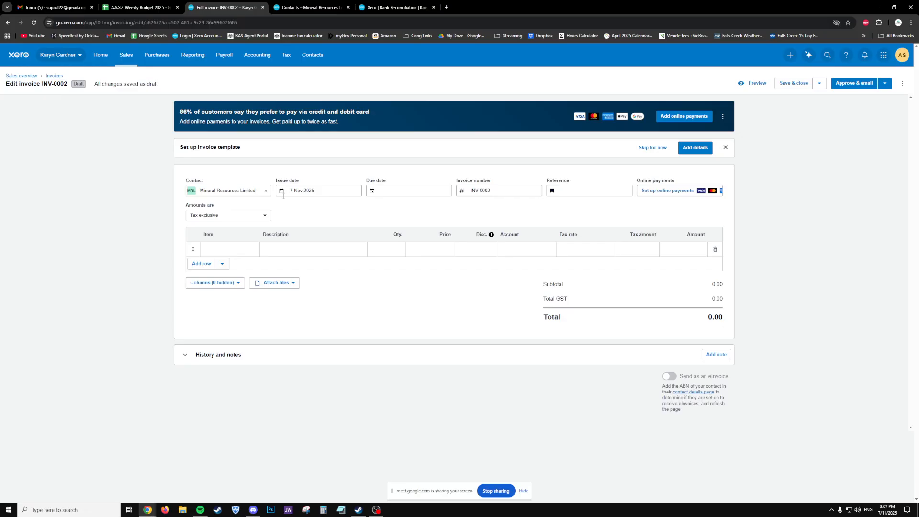
- Change INV-0002's issue date to 30 Nov 2025
left_click(306, 194)
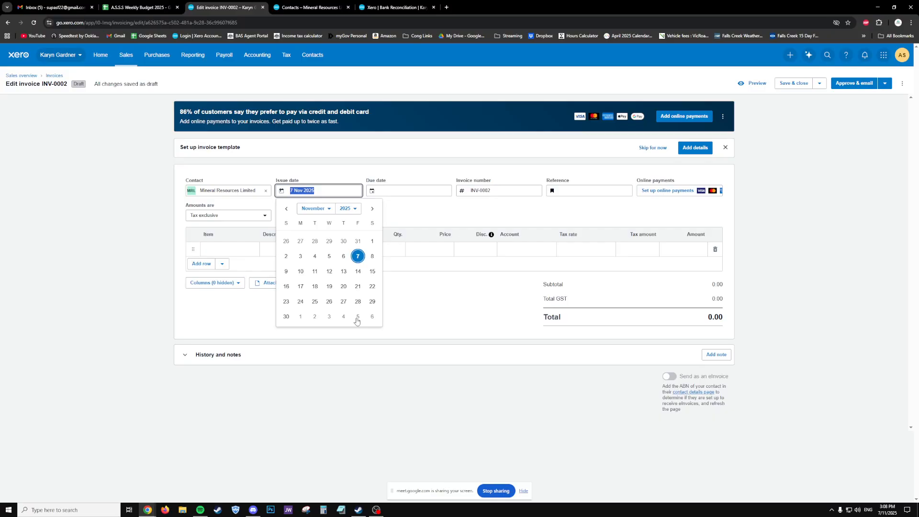
left_click(286, 317)
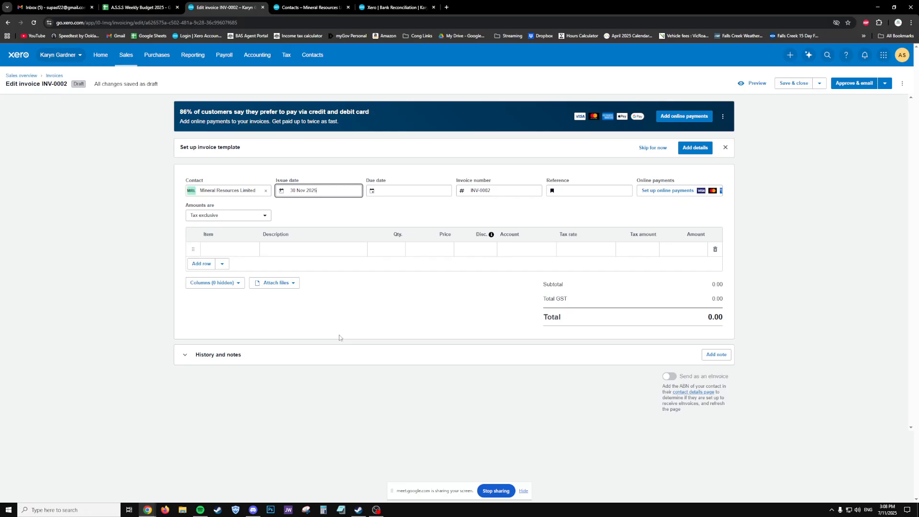
left_click(429, 194)
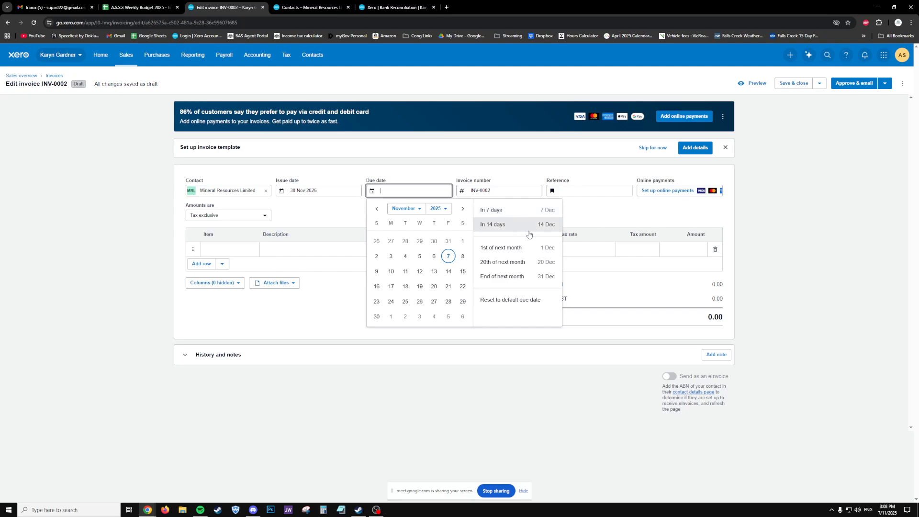
- Set INV-0002's due date to 21 Dec 2025
left_click(464, 215)
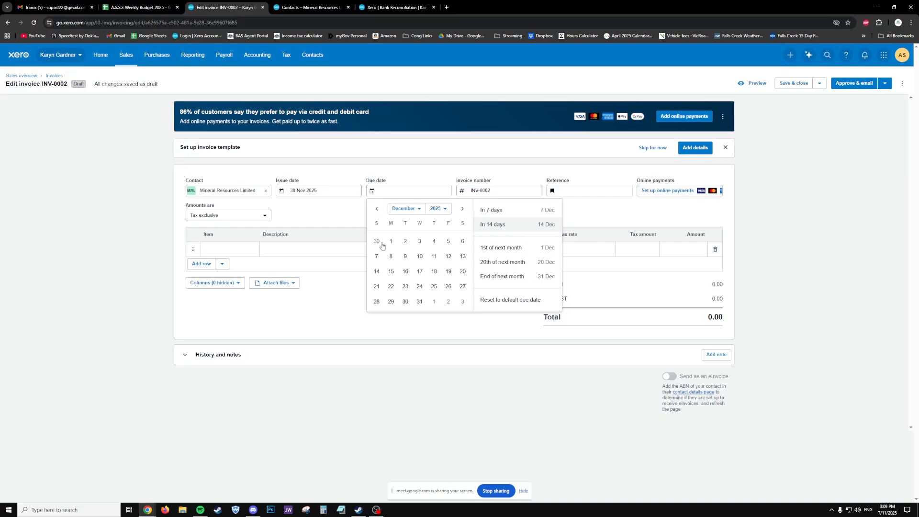
left_click(378, 289)
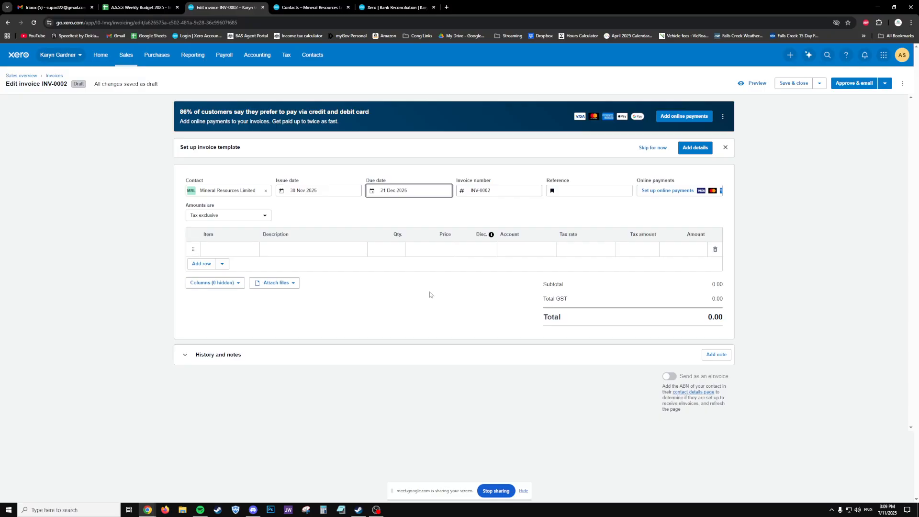
left_click(383, 190)
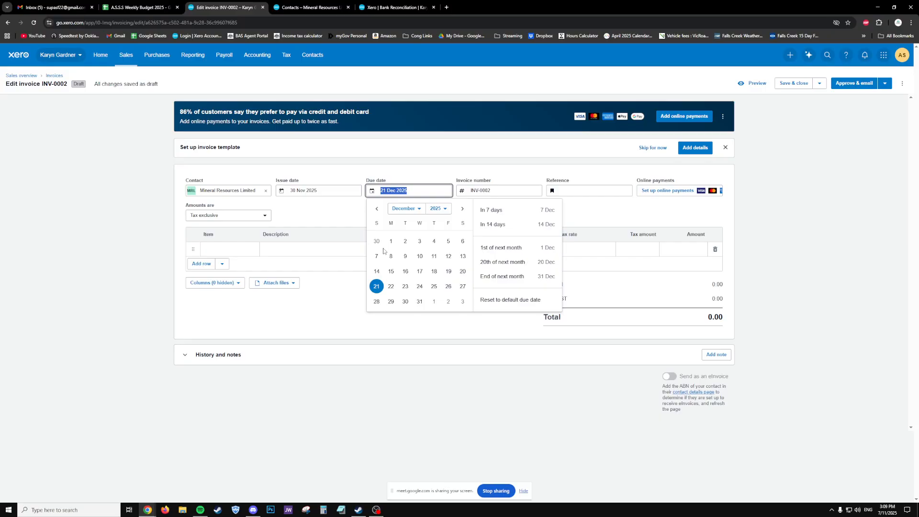
left_click(377, 286)
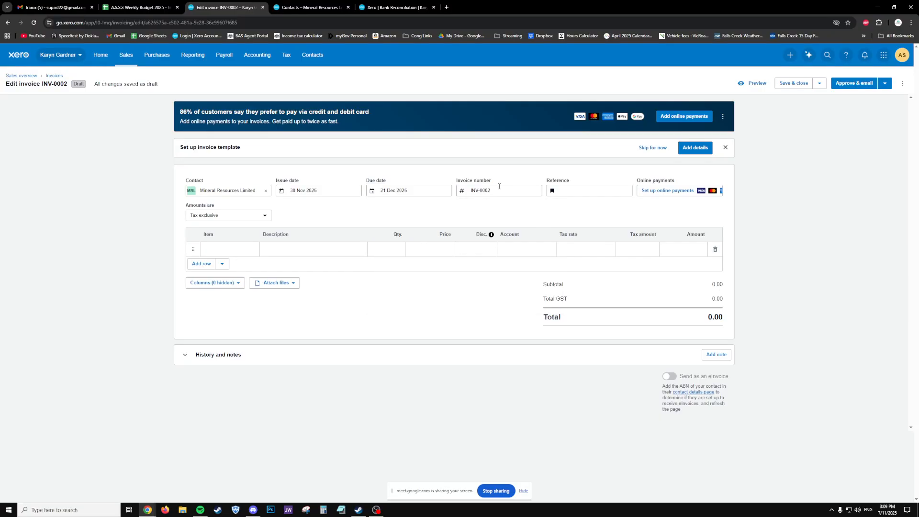
left_click_drag(499, 186, 459, 201)
double_click(486, 191)
- Enter the customer's purchase order number, starting 'PO-', as INV-0002's reference
left_click(532, 201)
left_click(519, 191)
left_click(582, 193)
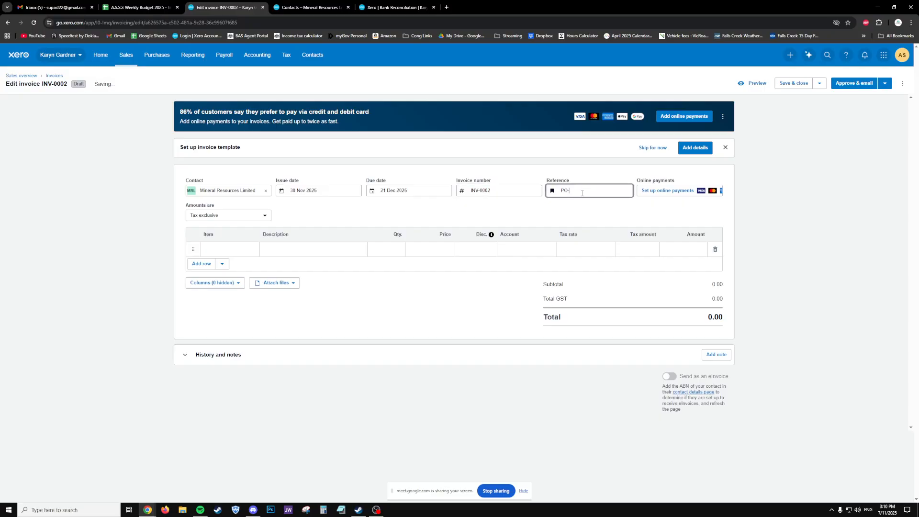
double_click(586, 190)
left_click(293, 256)
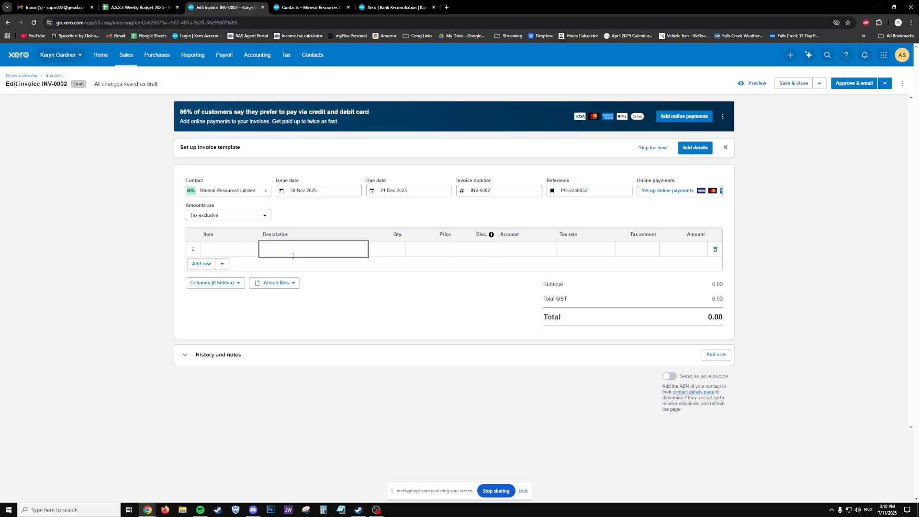
- Complete the Contracting Day Rate line at 18 × 2100.00, bringing the total to 41,580.00
type("ontracting")
type(" Da")
type("yu")
key("Tab")
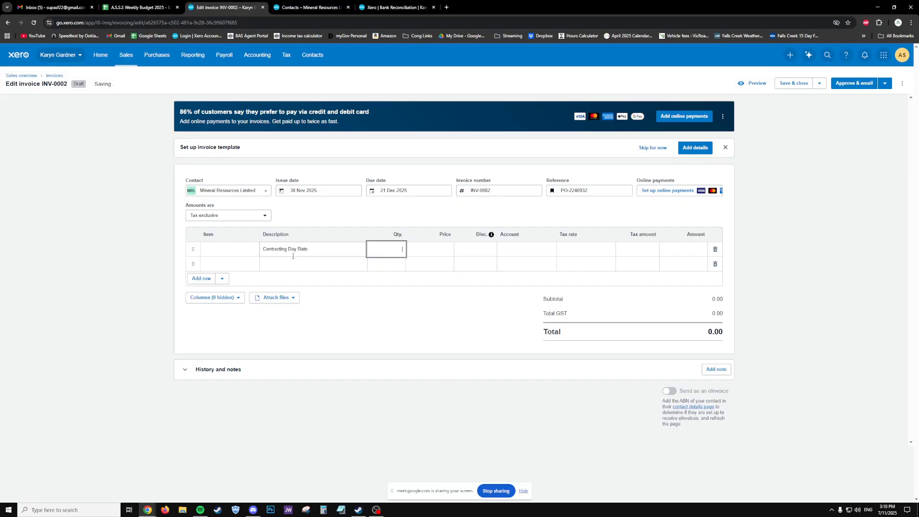
key("Tab")
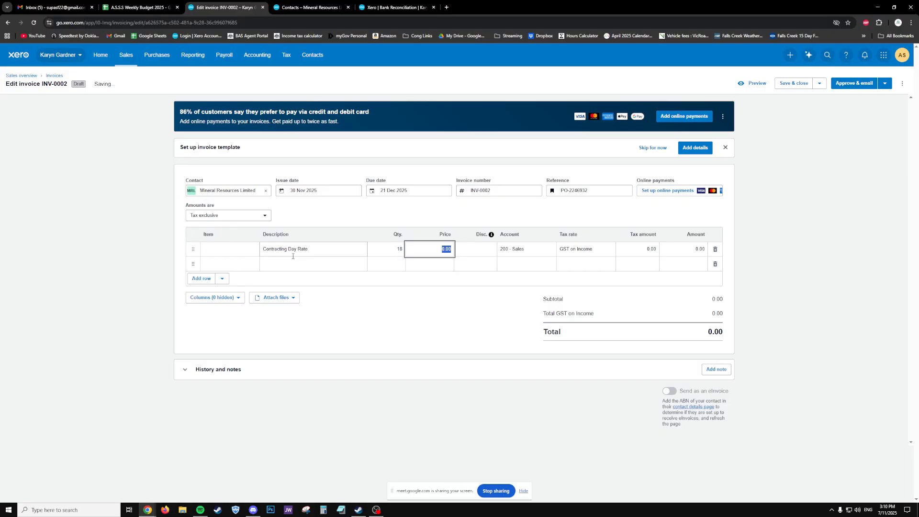
type("2100")
key("Tab")
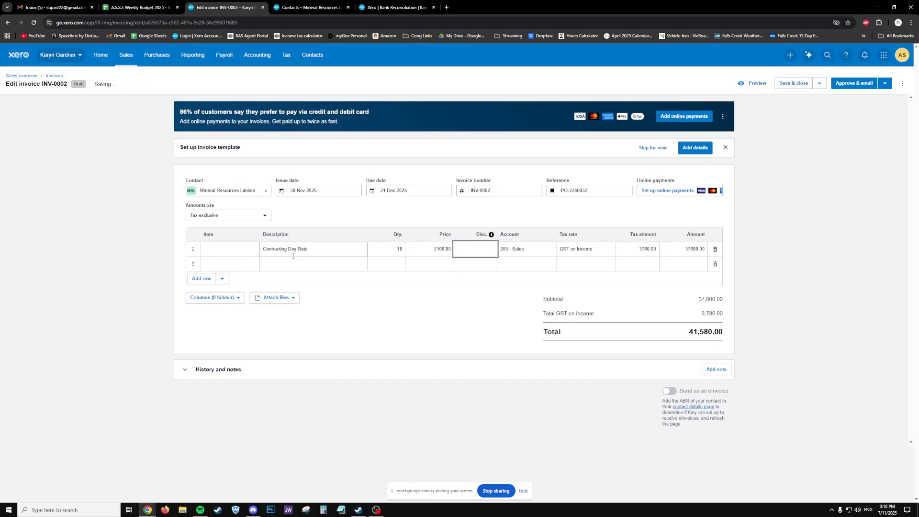
left_click(457, 334)
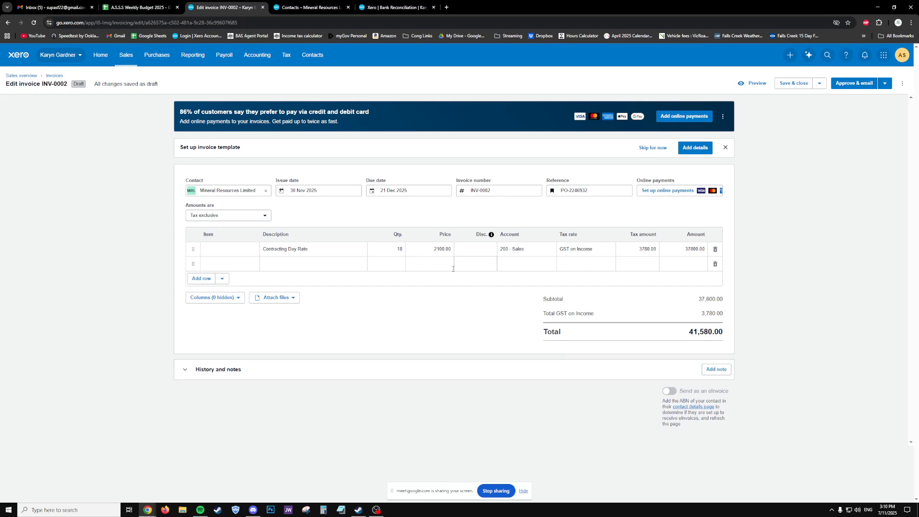
left_click(430, 253)
double_click(430, 252)
left_click(225, 216)
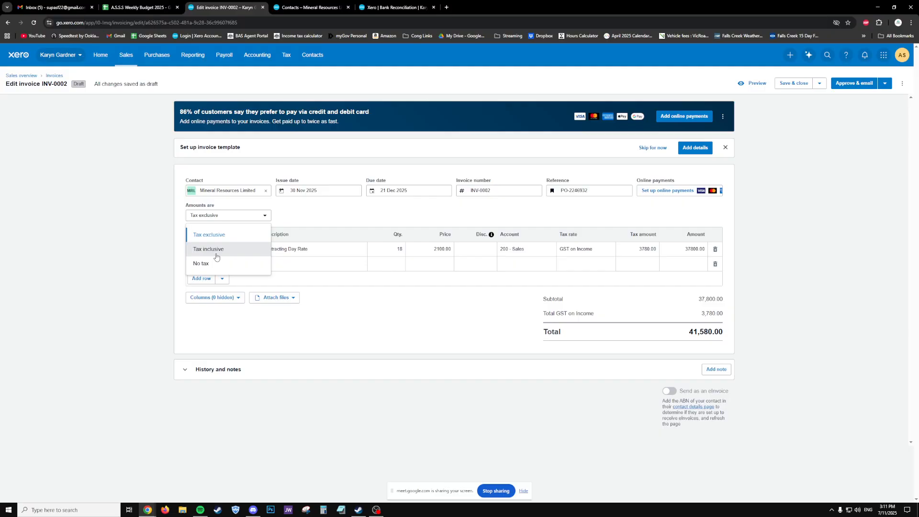
left_click(216, 250)
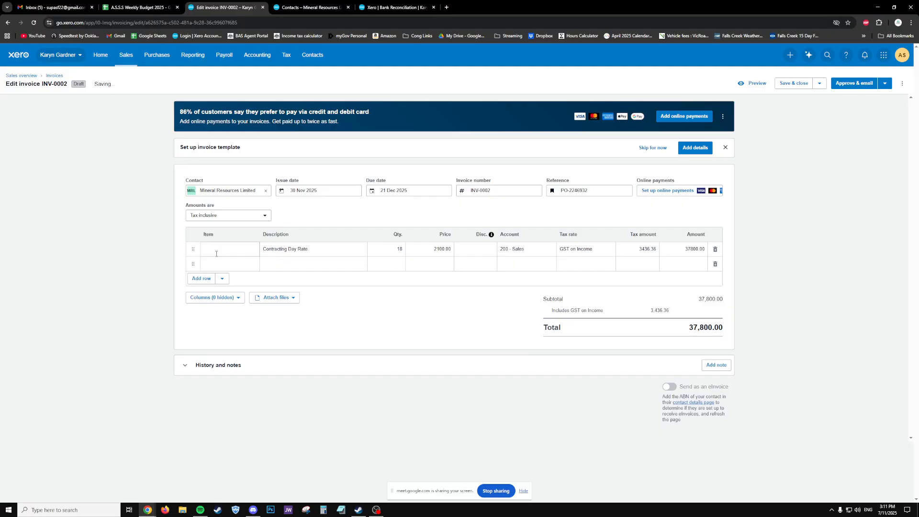
double_click(702, 330)
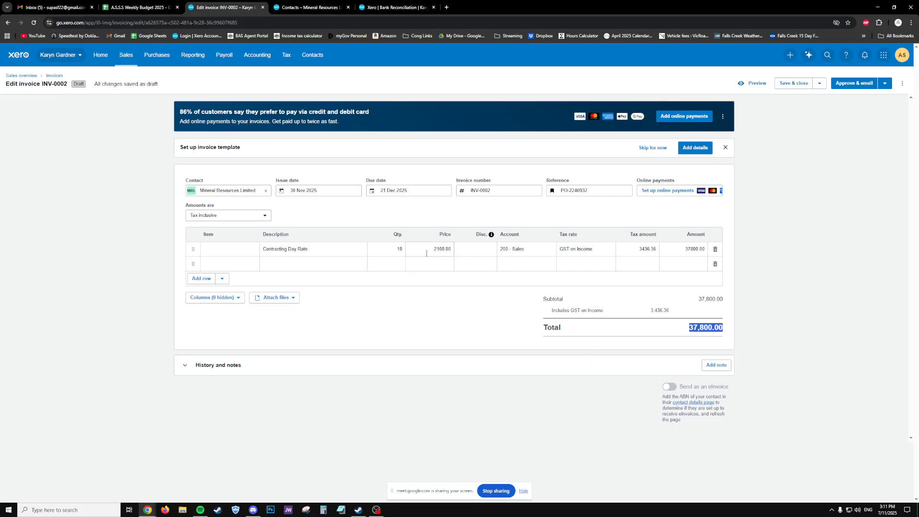
left_click(230, 216)
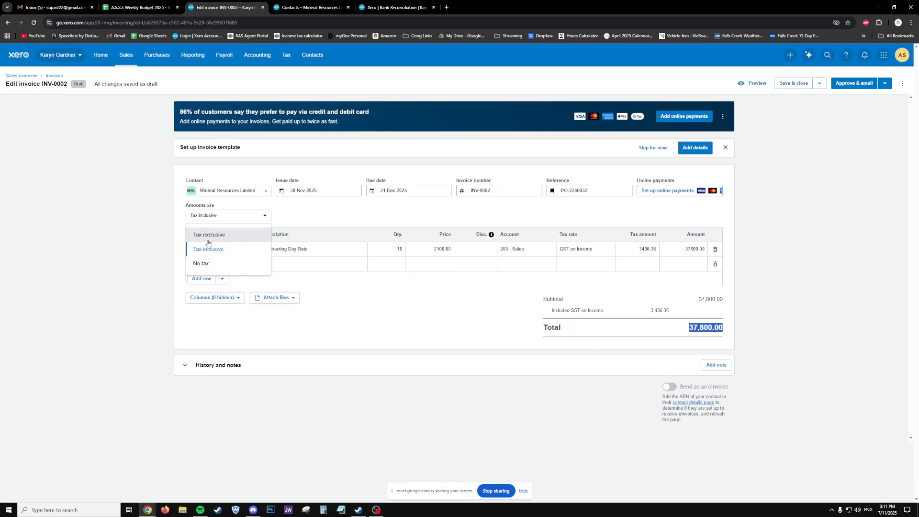
left_click(202, 232)
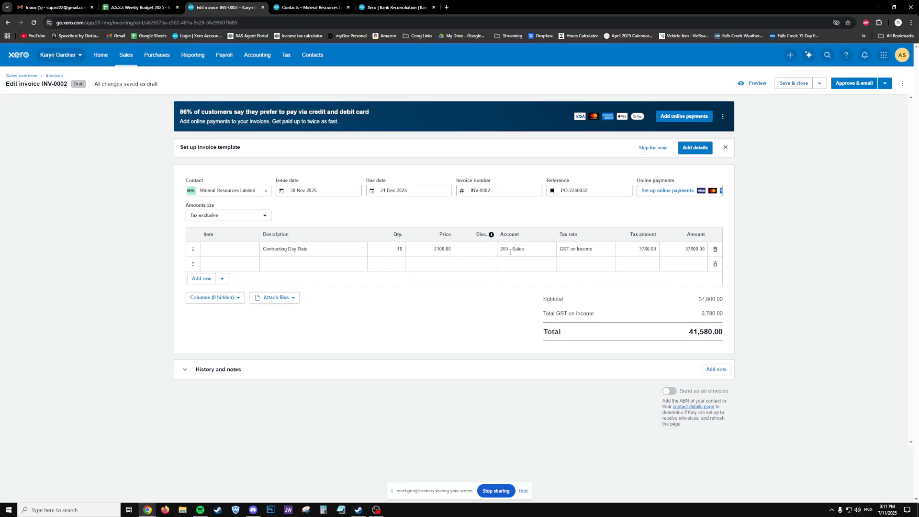
left_click(395, 249)
left_click(458, 348)
- Add a 'Travel Expenses - Flights to Perth' line of 1 at 2200.00
left_click(286, 265)
type("Travel Exp")
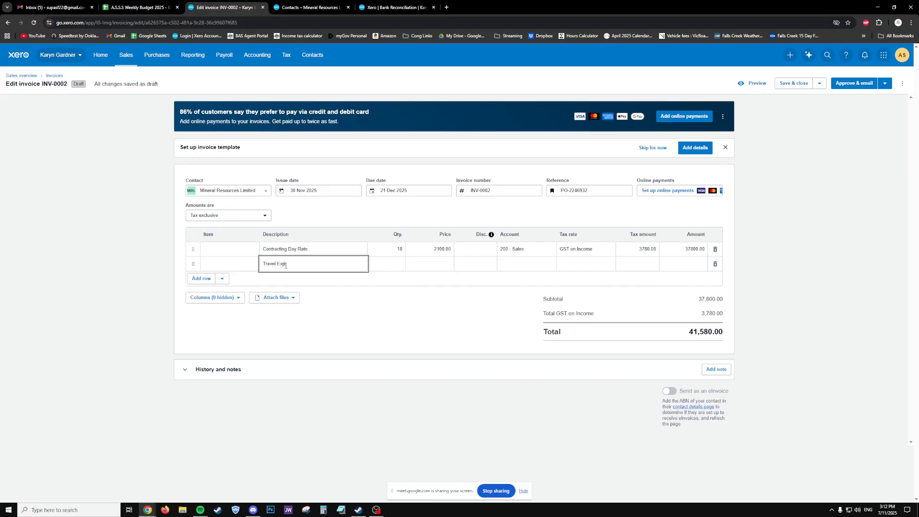
type("enses - Flights to Perth")
key("Tab")
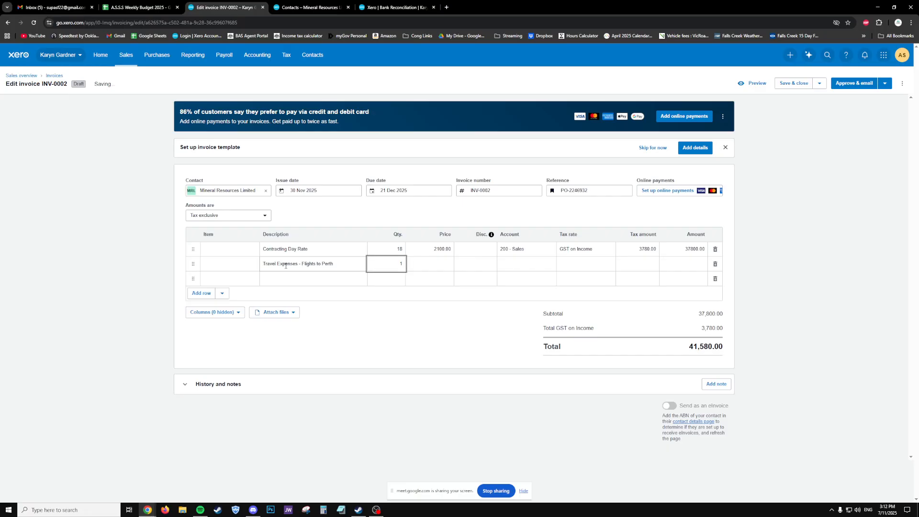
key("Tab")
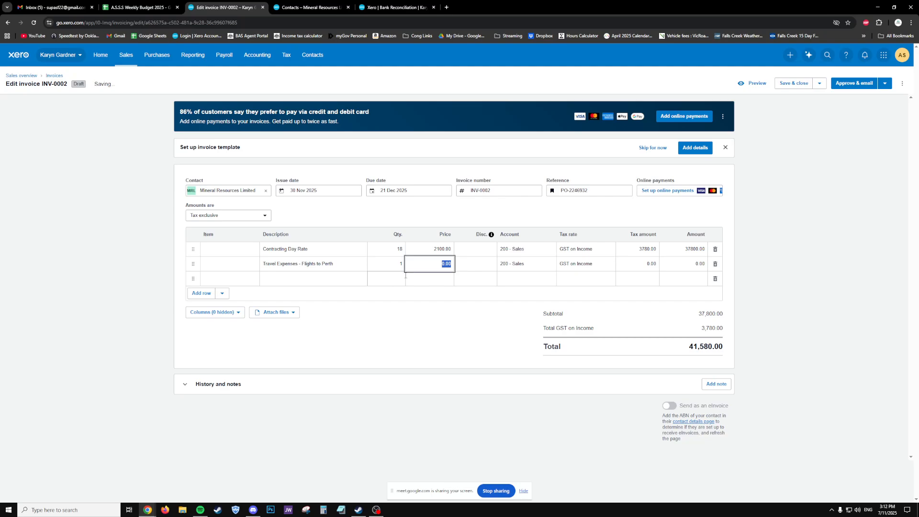
type("22")
key("Tab")
left_click(490, 341)
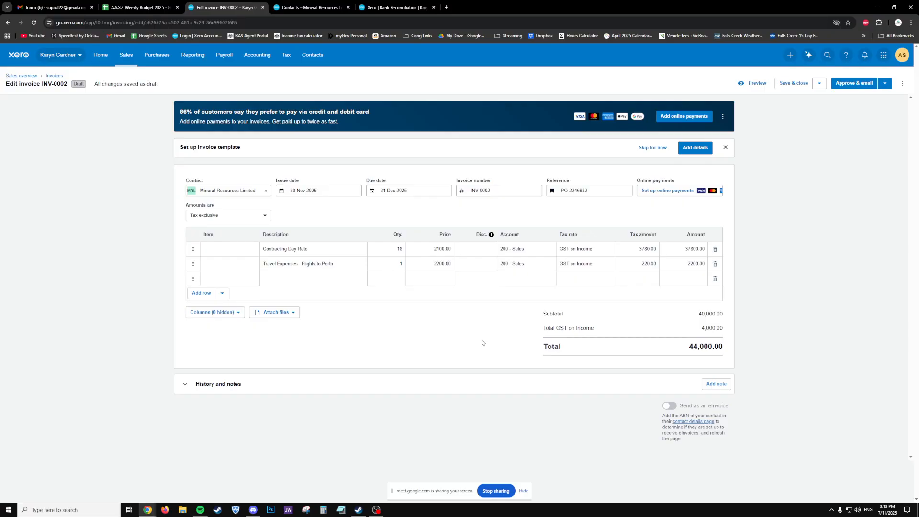
- Delete the Travel Expenses line, restoring 41,580.00, and close the Apple receipt PDF without saving
left_click(714, 264)
left_click(32, 510)
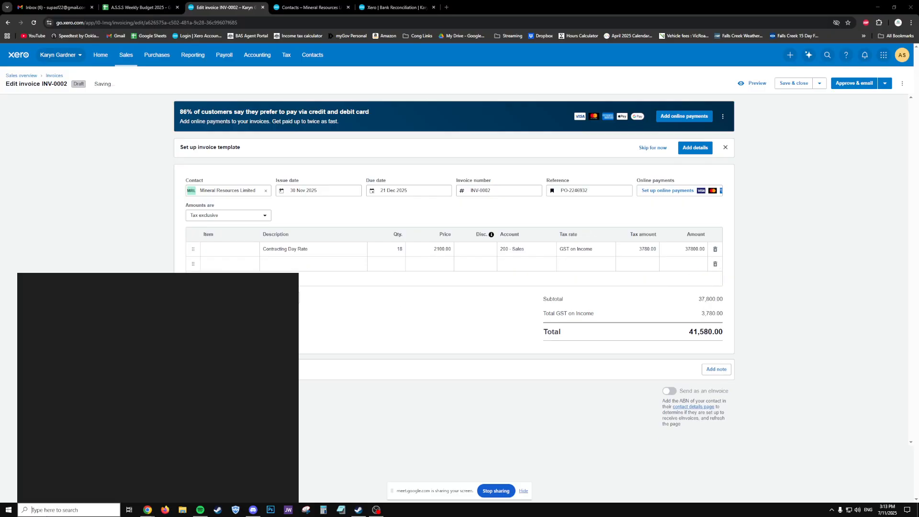
left_click(183, 510)
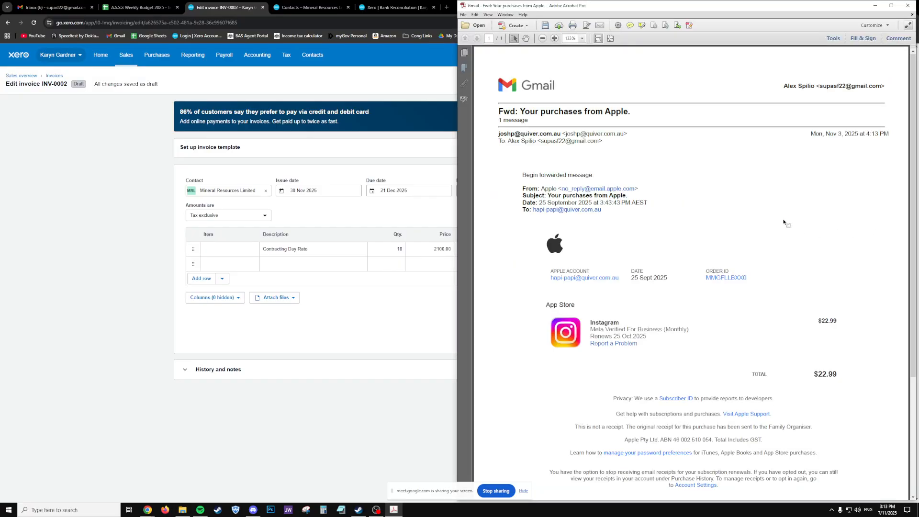
left_click(907, 5)
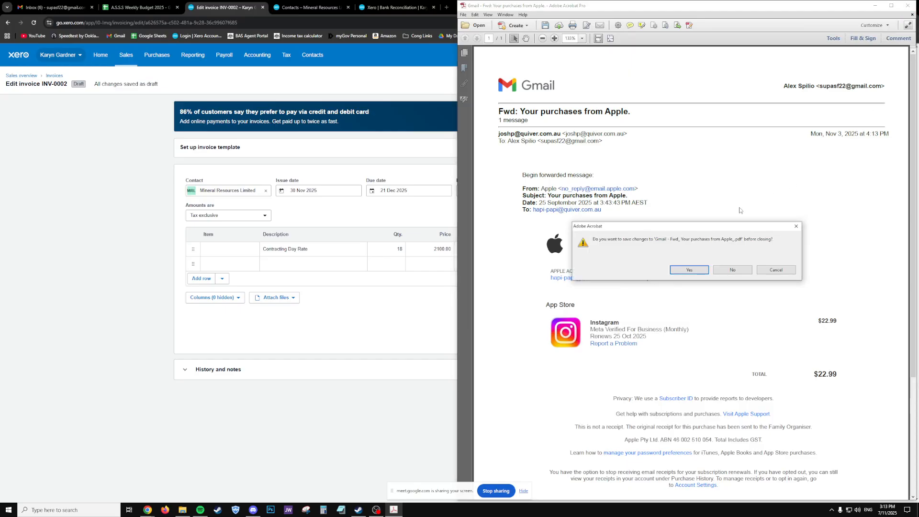
left_click(729, 269)
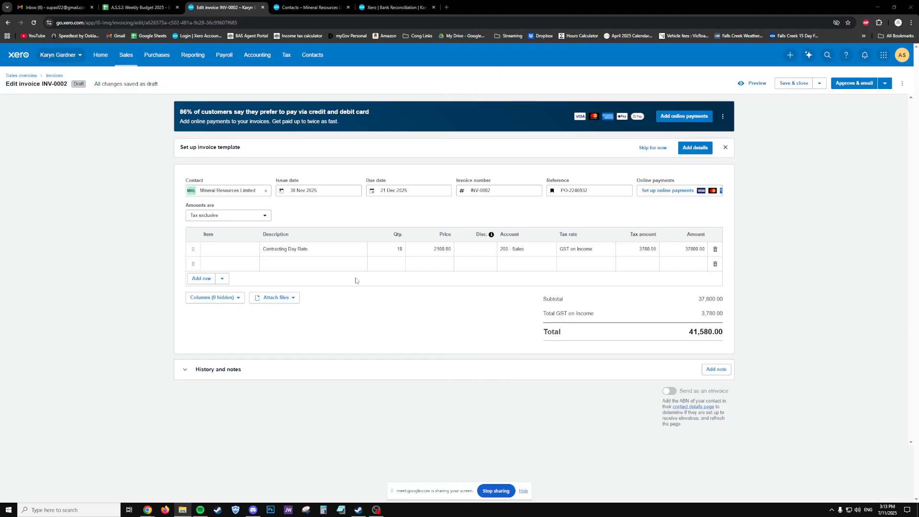
- Change the line to 'Works Completed - See attached spreadsheet or PDF for detailed list', 1 at 46850.00
left_click(325, 245)
key("ctrl+a")
type("Wo")
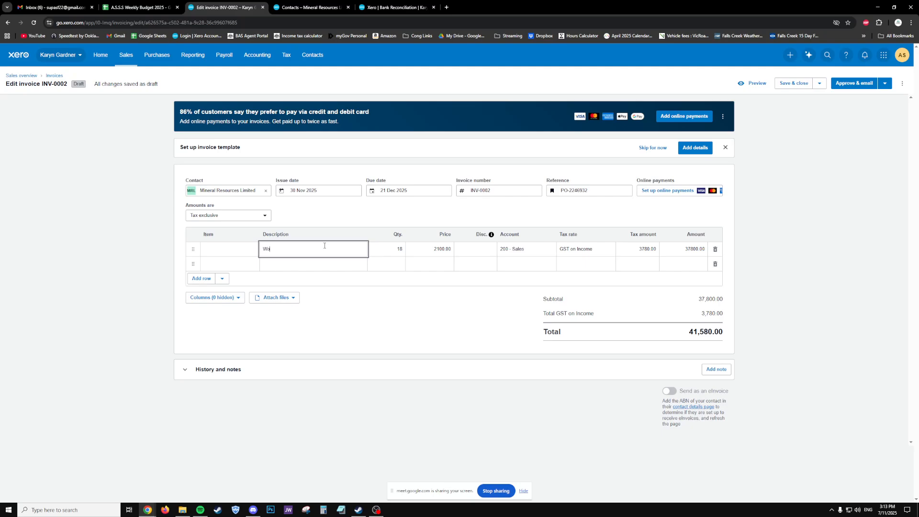
type("rks Completed - See attached spreadsheet or PDF for deta")
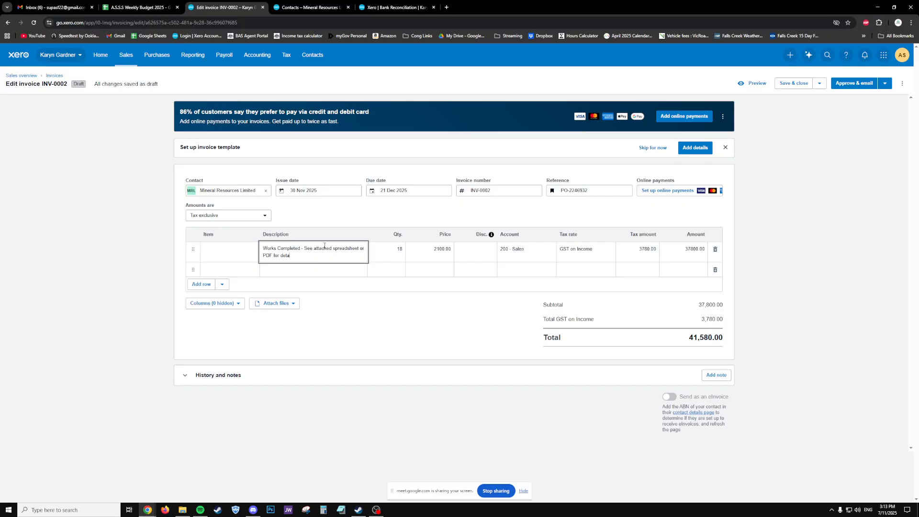
type("iled list")
key("Tab")
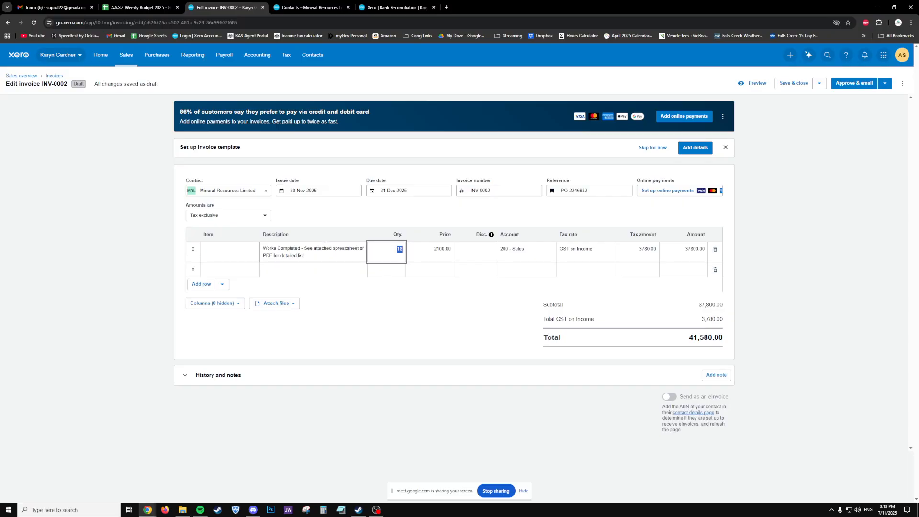
type("1")
key("Tab")
type("400")
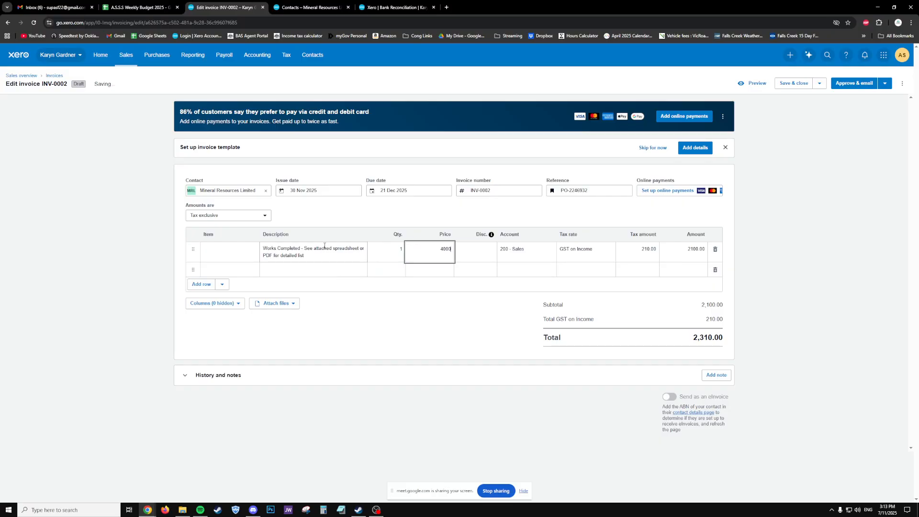
type("00")
key("ctrl+a")
type("46850")
key("Tab")
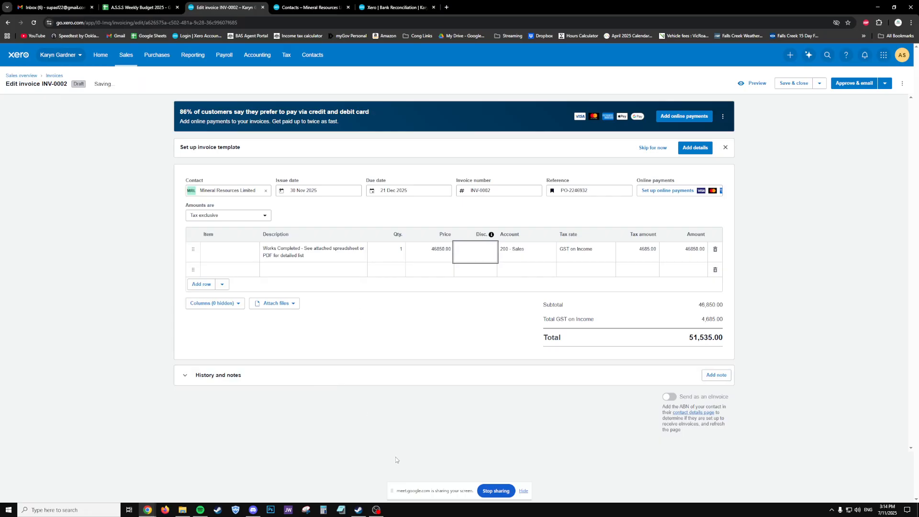
left_click(390, 350)
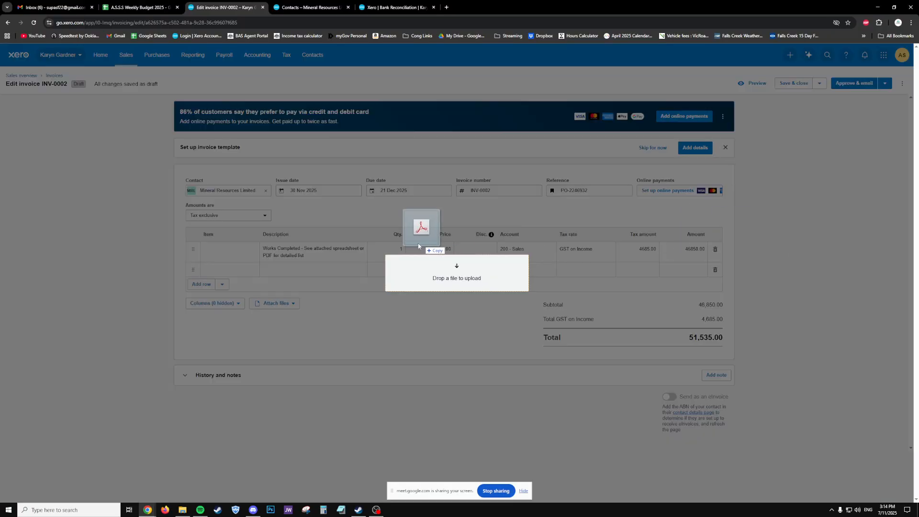
- Attach the Apple purchases receipt PDF to INV-0002 and include it with the online invoice
left_click_drag(421, 245, 271, 302)
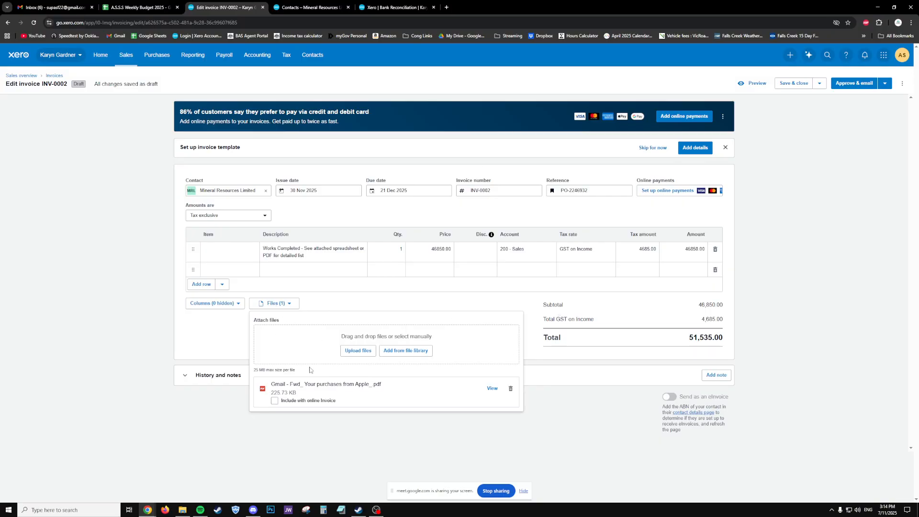
left_click(274, 401)
- Append -TEST to the INV-0002 reference, then approve it for emailing
left_click(546, 325)
left_click(598, 188)
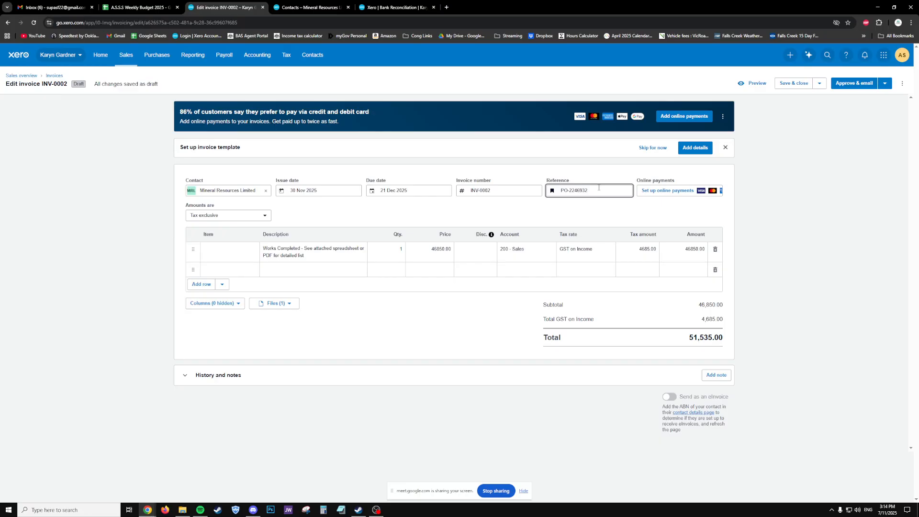
type("-TEST")
left_click(469, 334)
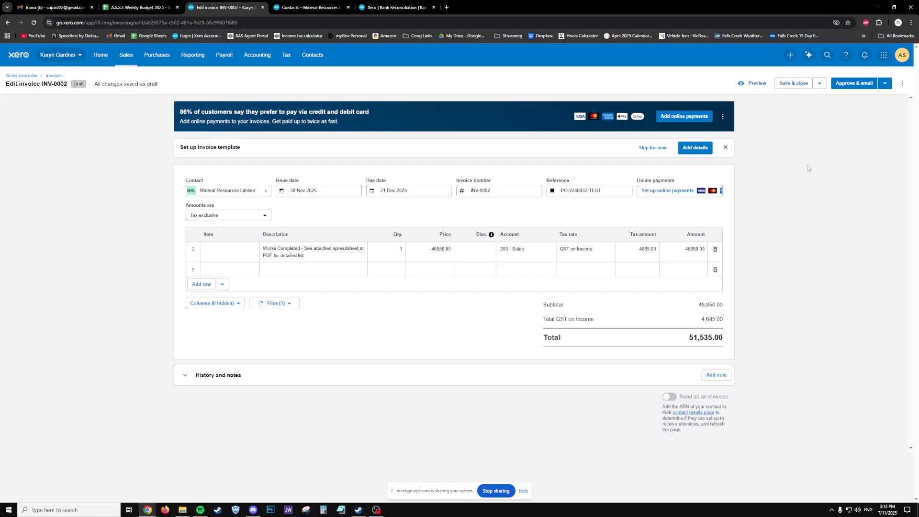
left_click(856, 83)
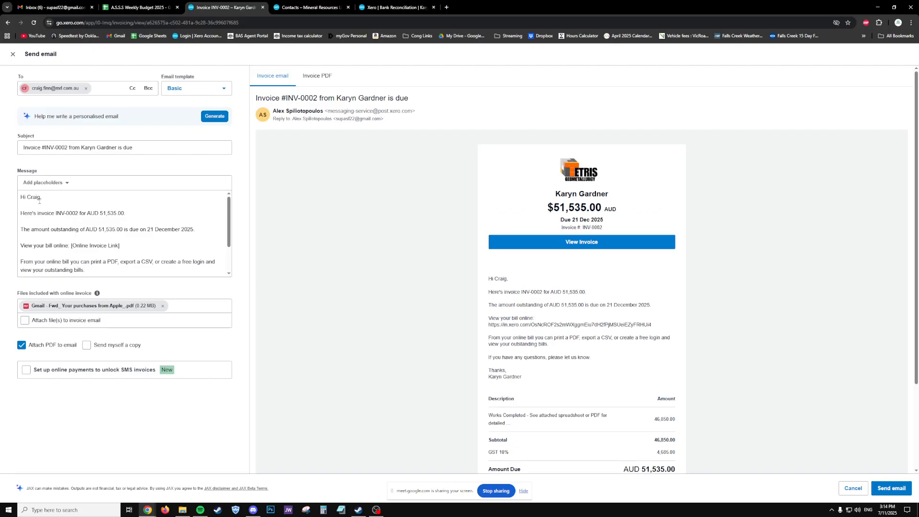
- Replace the invoice email's recipient with the customer's suggested address
scroll(114, 220, "down", 3)
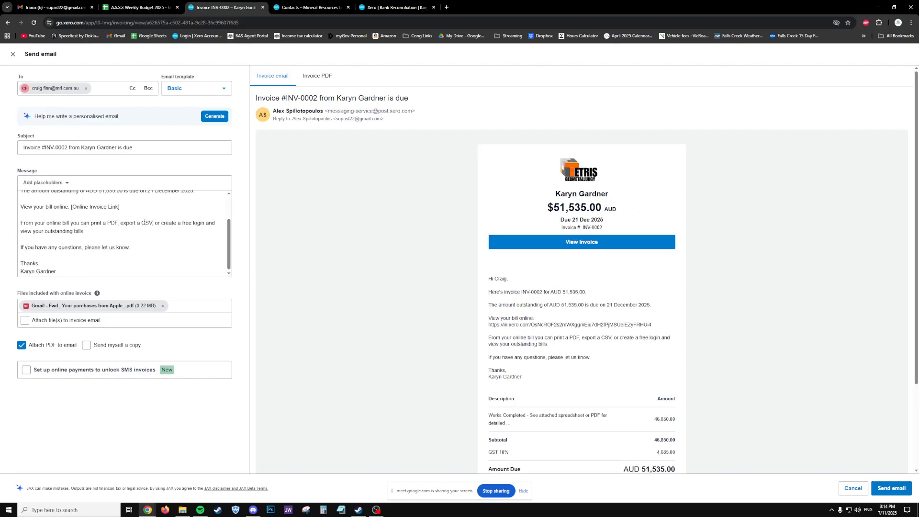
scroll(135, 224, "up", 3)
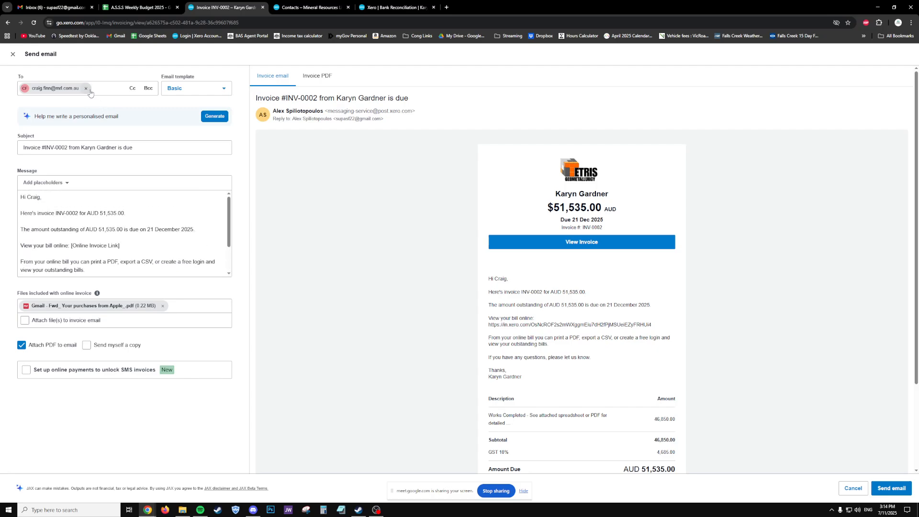
left_click(86, 88)
left_click(90, 88)
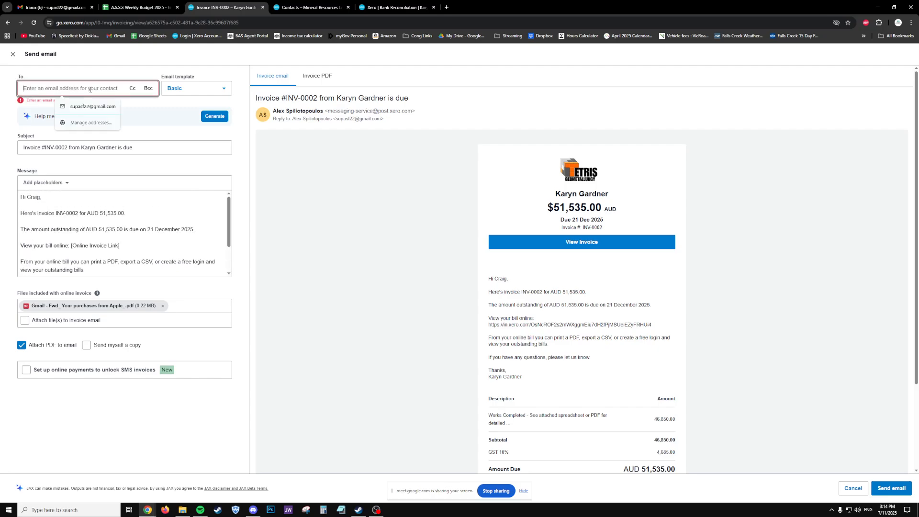
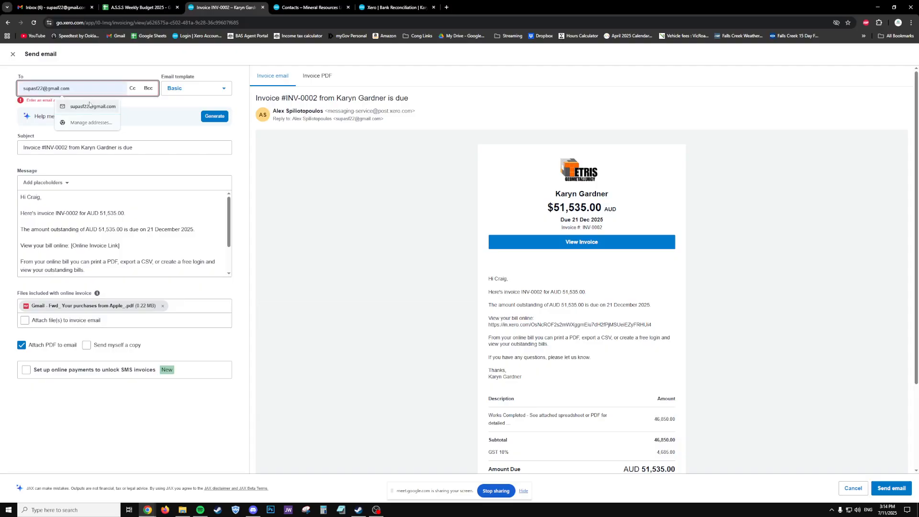
left_click(92, 106)
left_click(244, 207)
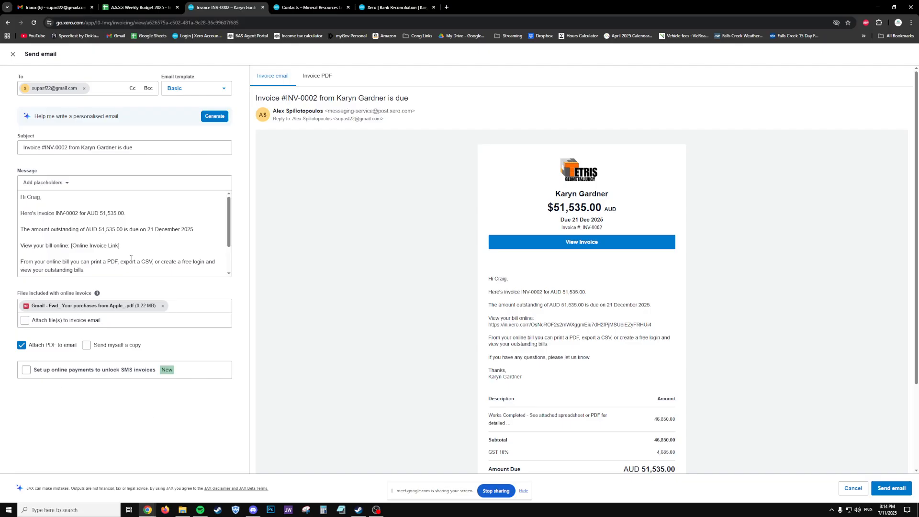
- Attach the files to the INV-0002 email and send it
left_click_drag(111, 222, 171, 203)
left_click(173, 211)
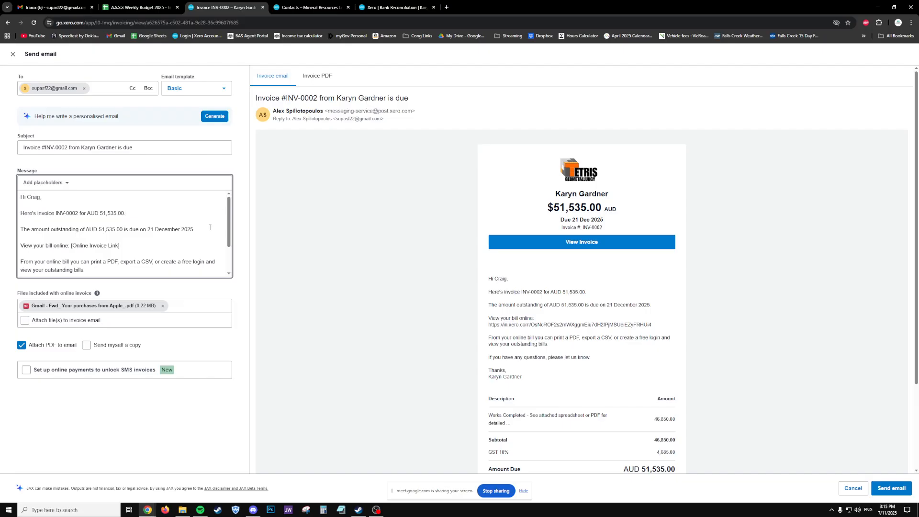
left_click(24, 325)
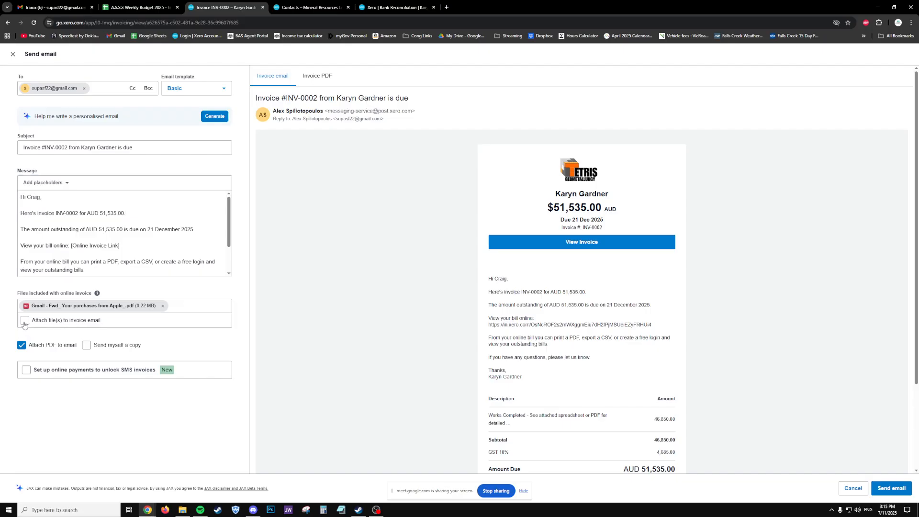
left_click(24, 324)
left_click(902, 493)
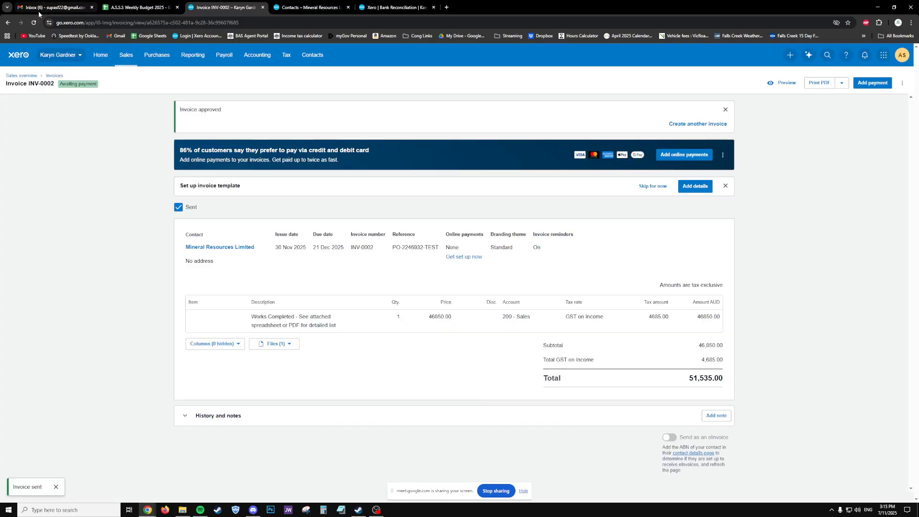
- Open the new INV-0002 invoice email in Gmail and scroll through it
left_click(39, 10)
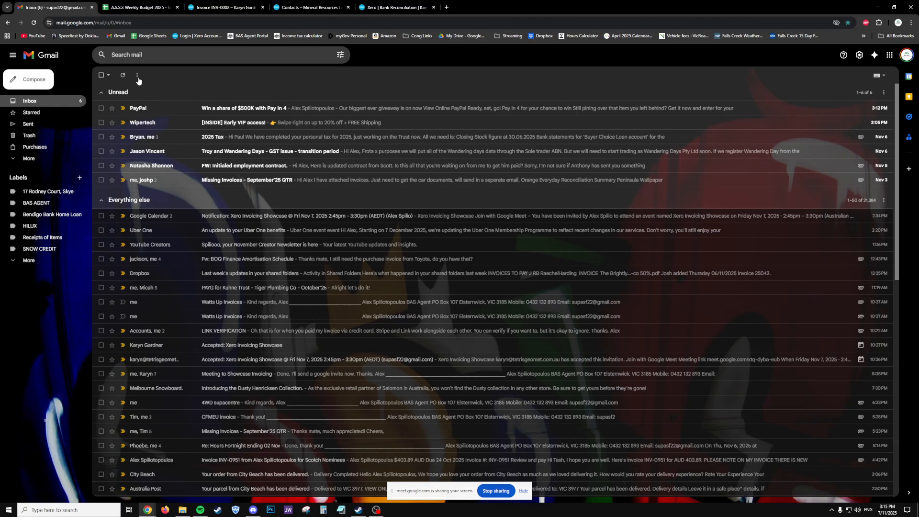
left_click(138, 109)
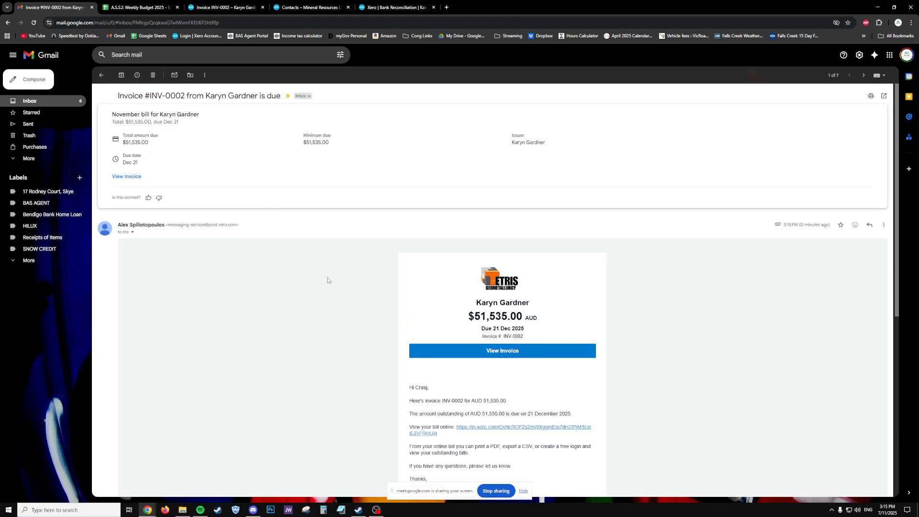
scroll(328, 280, "down", 6)
scroll(379, 277, "up", 2)
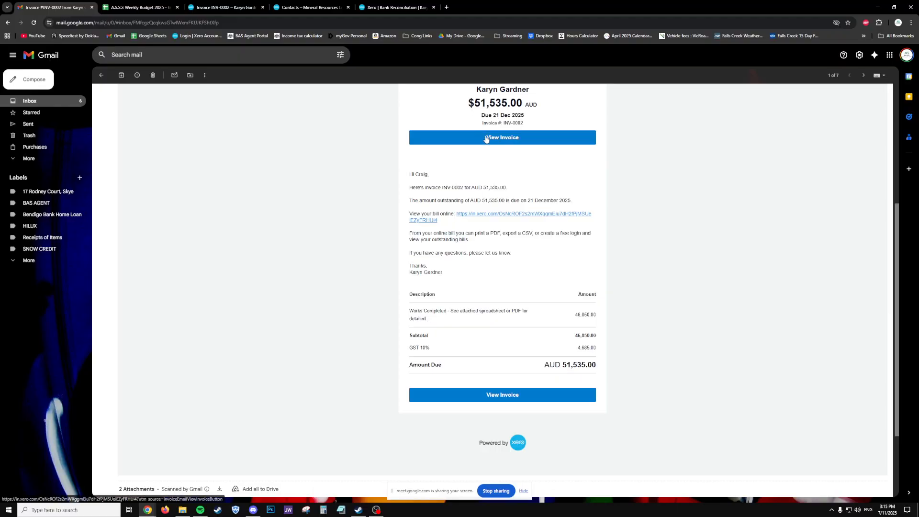
scroll(370, 198, "down", 2)
scroll(371, 198, "up", 6)
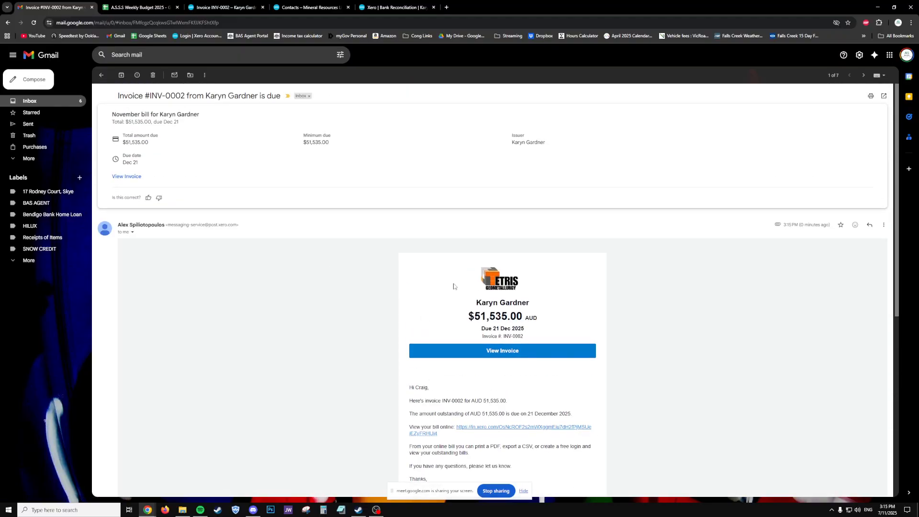
scroll(515, 334, "down", 2)
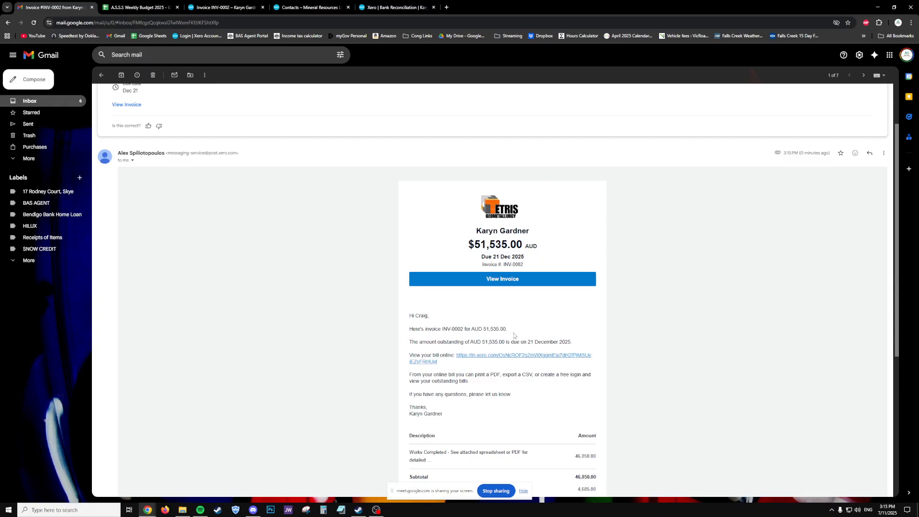
scroll(515, 334, "down", 5)
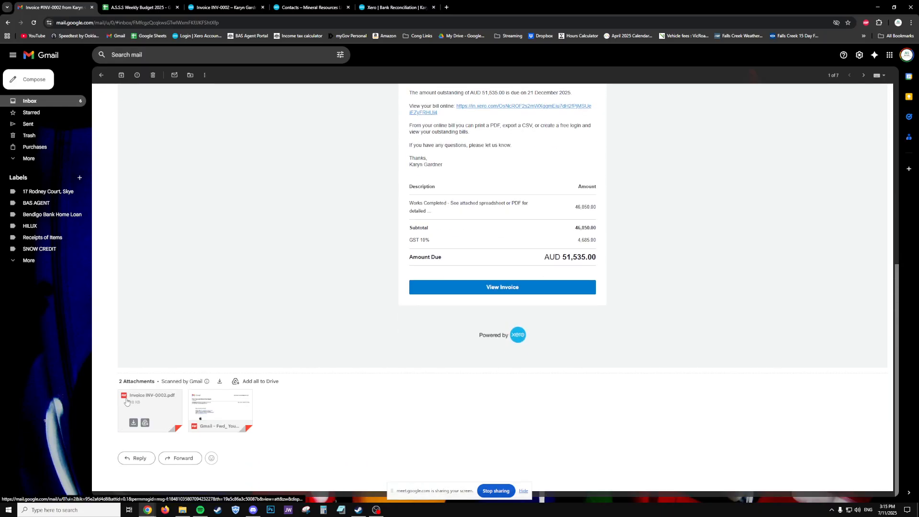
- Preview the Invoice INV-0002.pdf and Apple purchases PDF attachments, then close the viewer
left_click(149, 407)
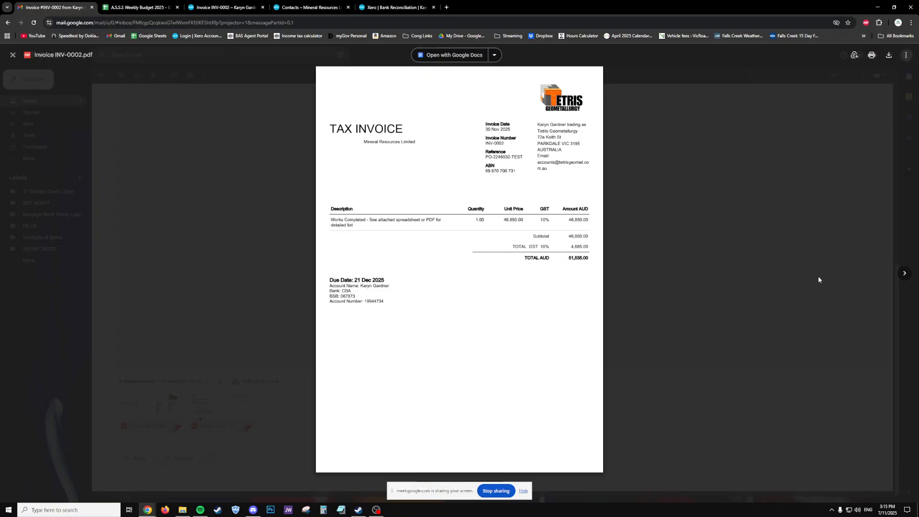
left_click(904, 273)
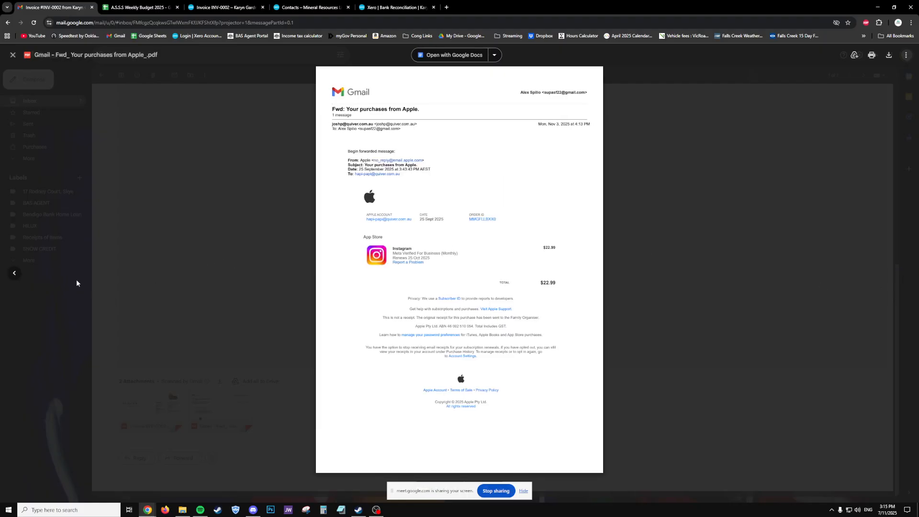
left_click(15, 272)
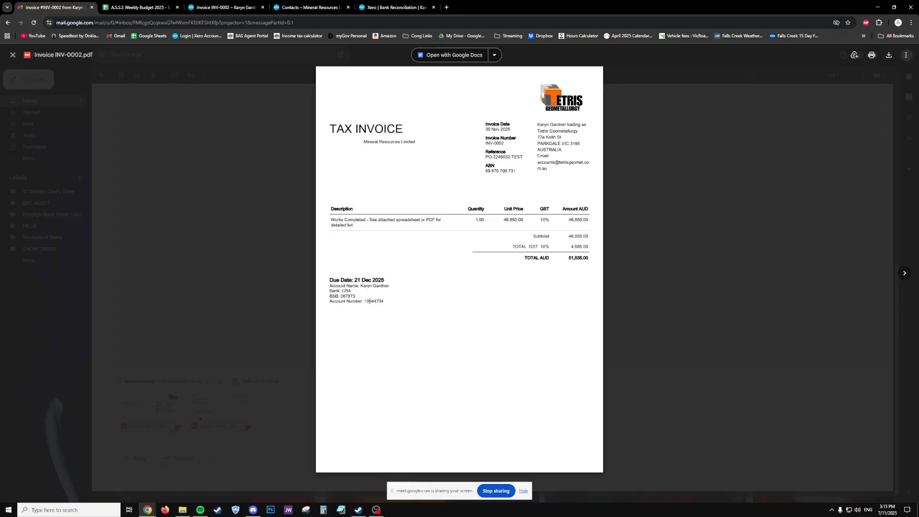
left_click_drag(404, 301, 330, 285)
key("Escape")
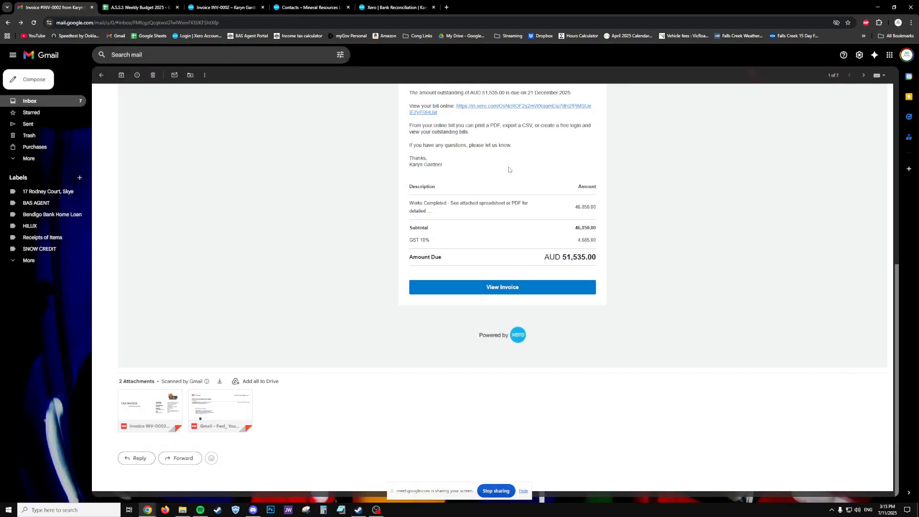
left_click(158, 400)
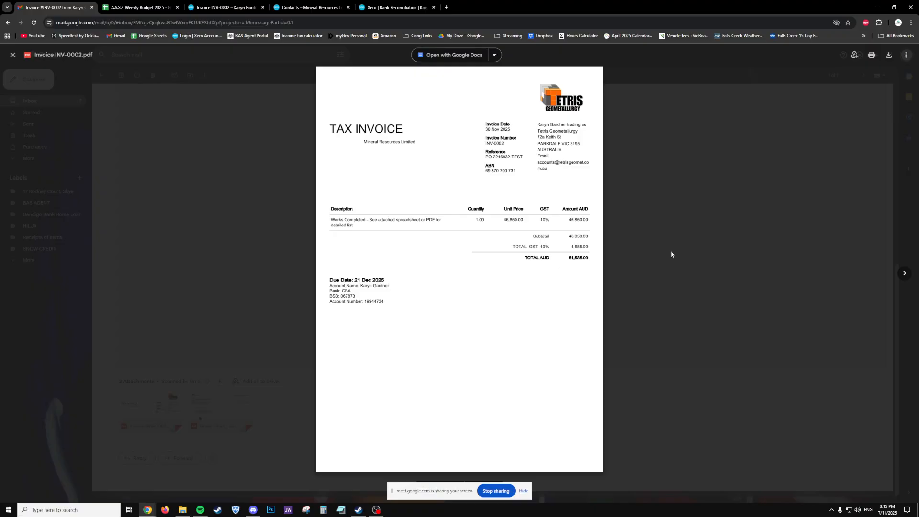
key("Escape")
scroll(509, 349, "up", 10)
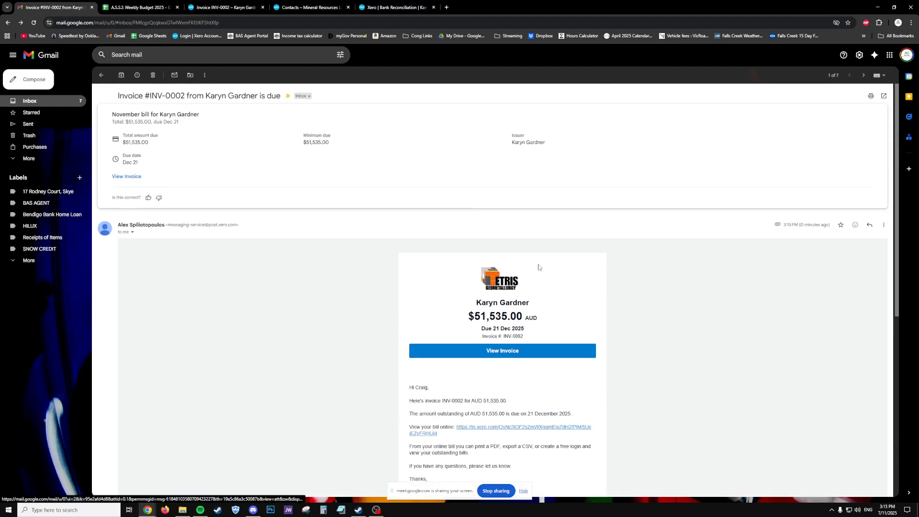
- Check the online invoice from the email's View Invoice link, then return to Xero's INV-0002
left_click(510, 349)
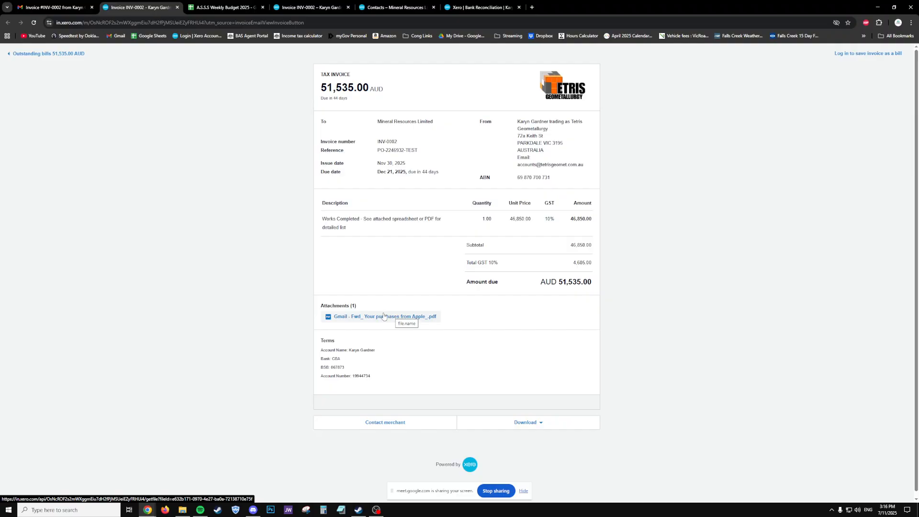
left_click(177, 7)
left_click(30, 100)
left_click(249, 8)
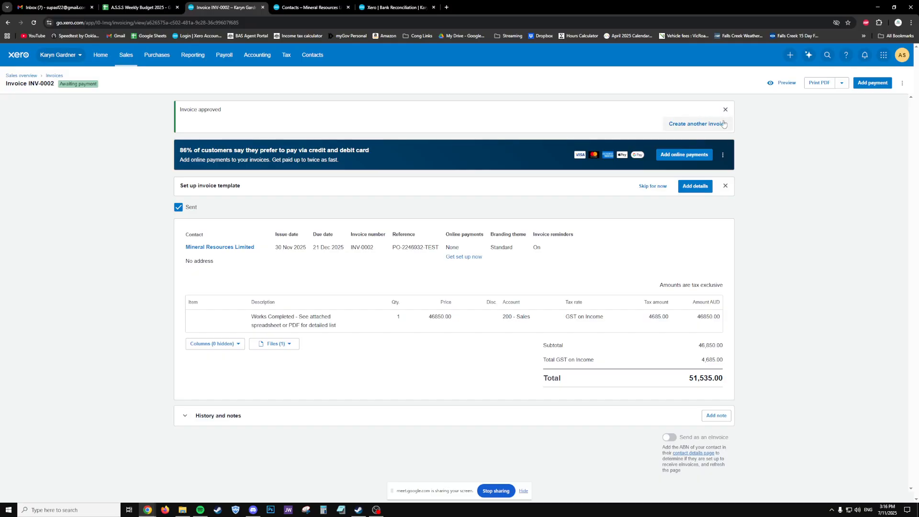
- Open INV-0002 from the Awaiting Payment invoices and void it
left_click(54, 76)
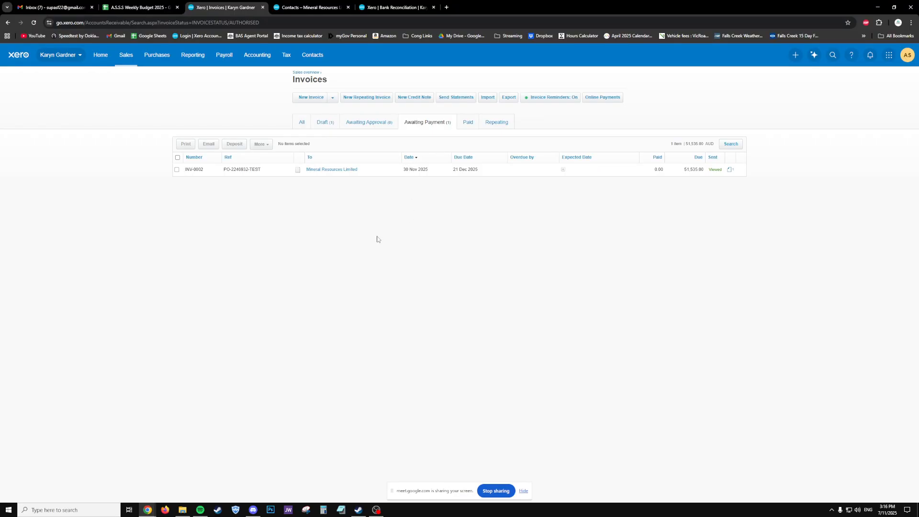
left_click(331, 171)
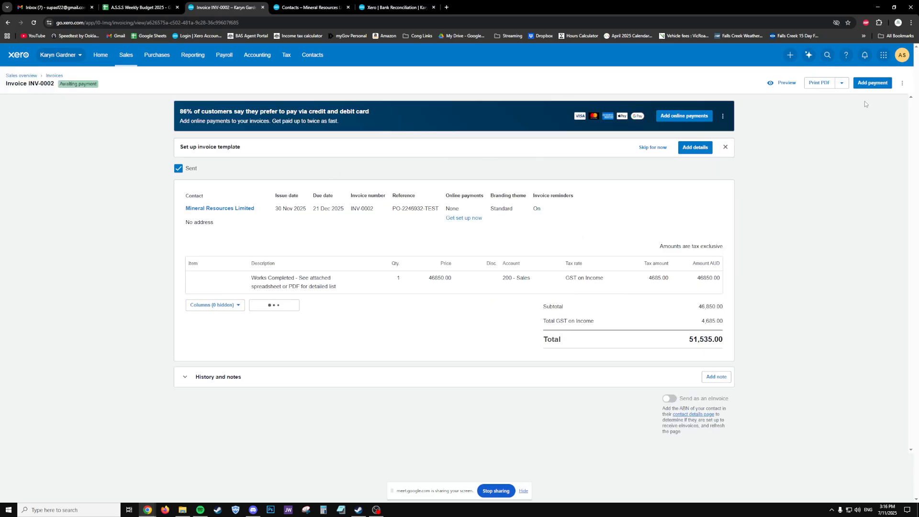
left_click(903, 84)
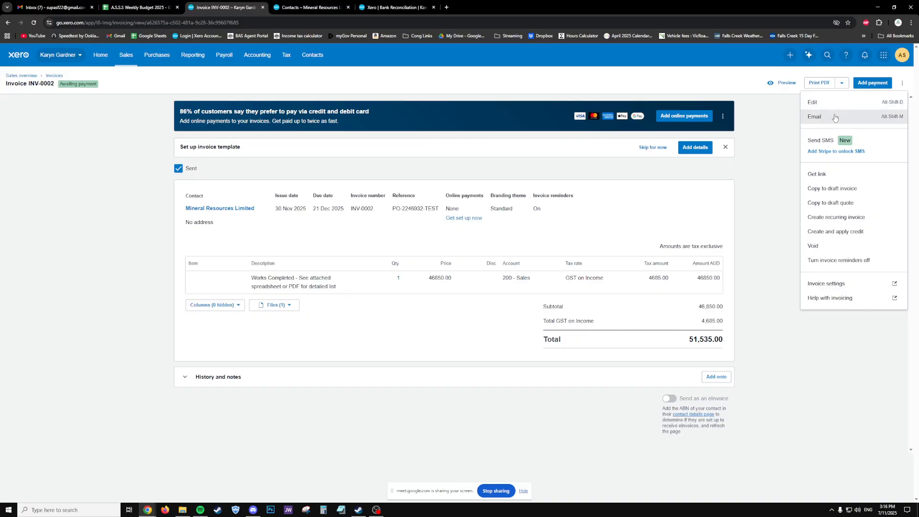
left_click(820, 247)
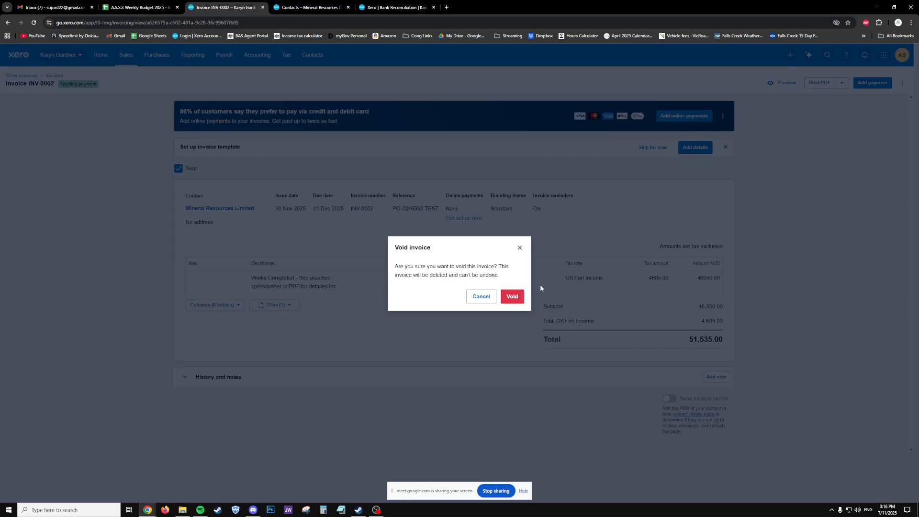
left_click(513, 298)
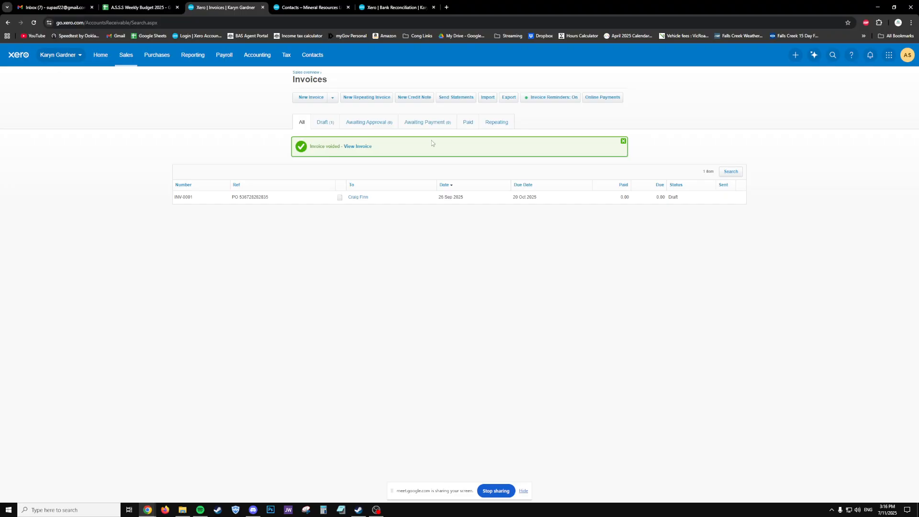
- Open draft INV-0001 and add a TEST line of 1 at 1000, totalling 1,100.00
left_click(365, 199)
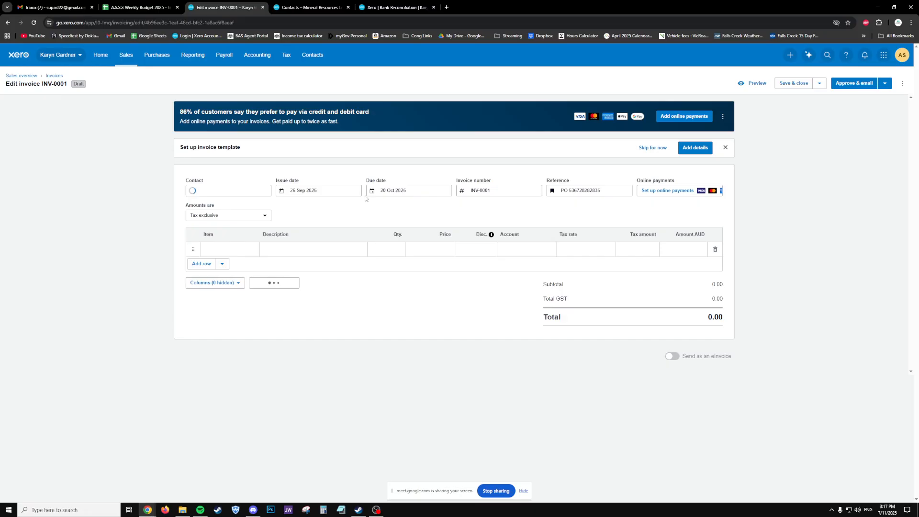
left_click(311, 246)
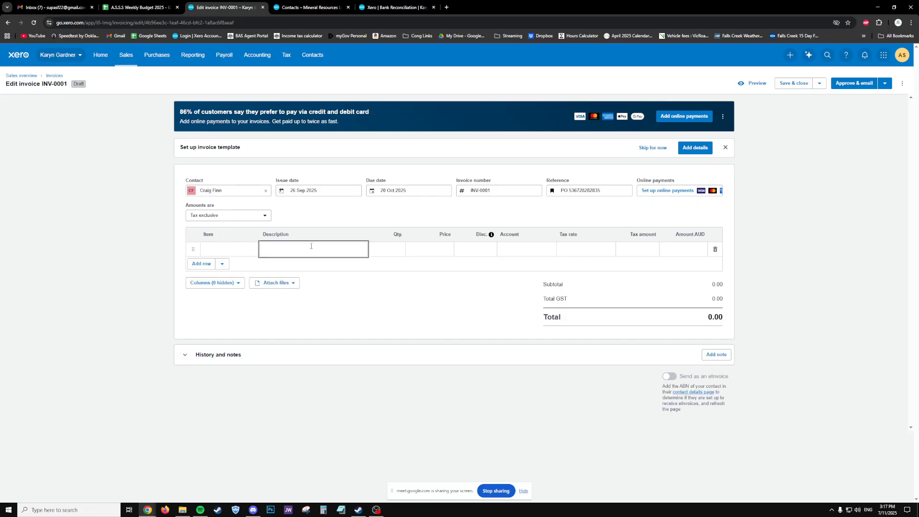
type("TEST")
key("Tab")
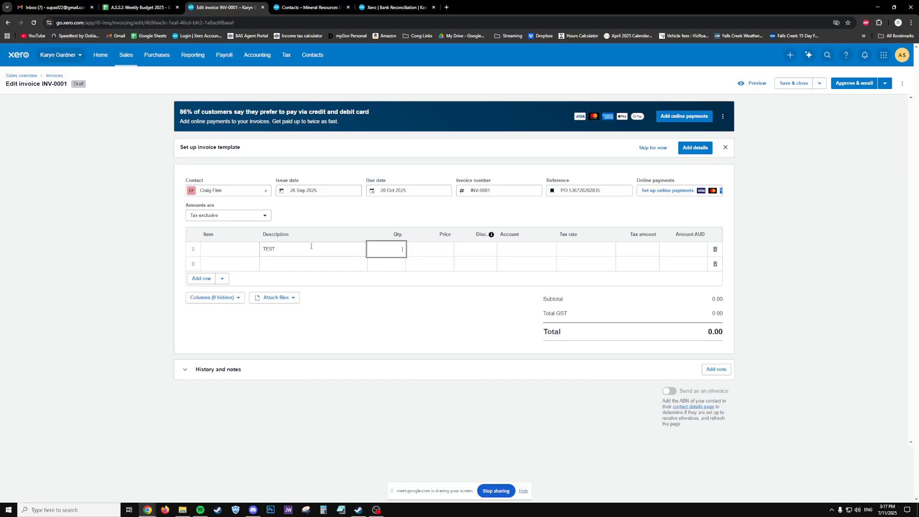
type("1")
key("Tab")
type("1000")
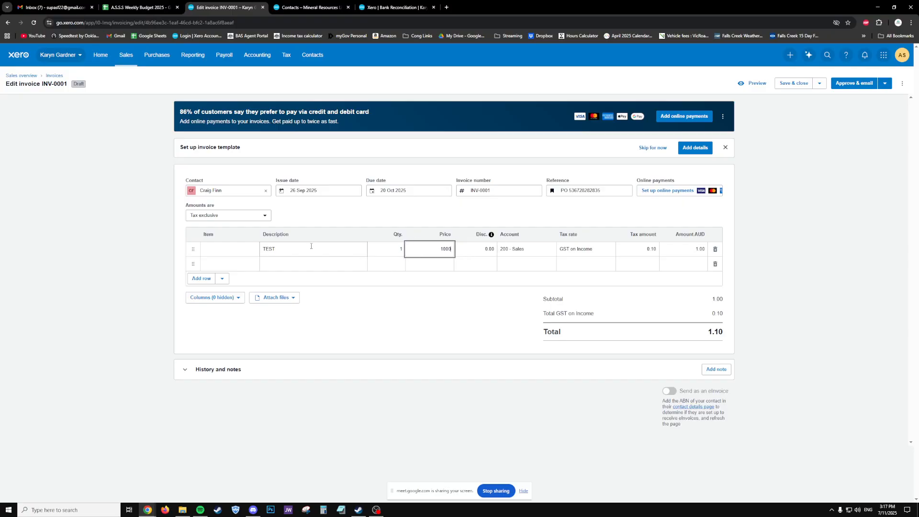
key("Tab")
left_click(432, 358)
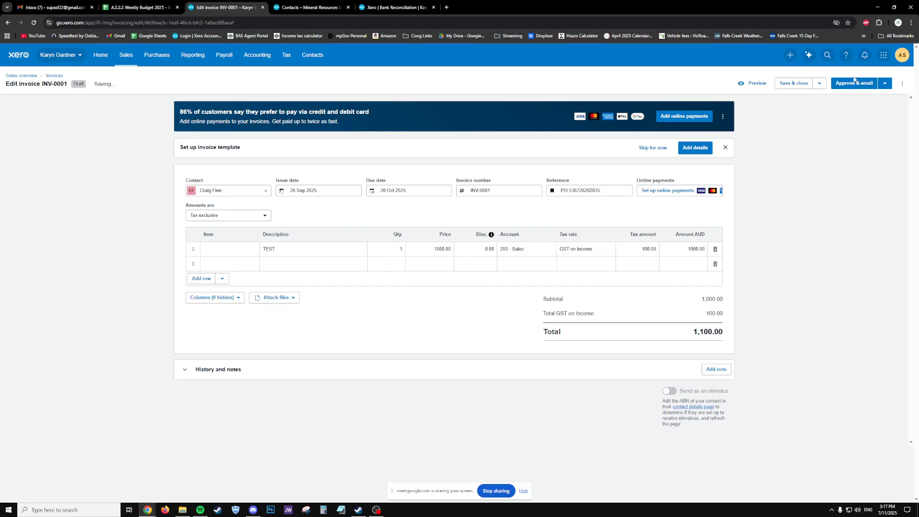
- Approve INV-0001 without emailing it
left_click(882, 85)
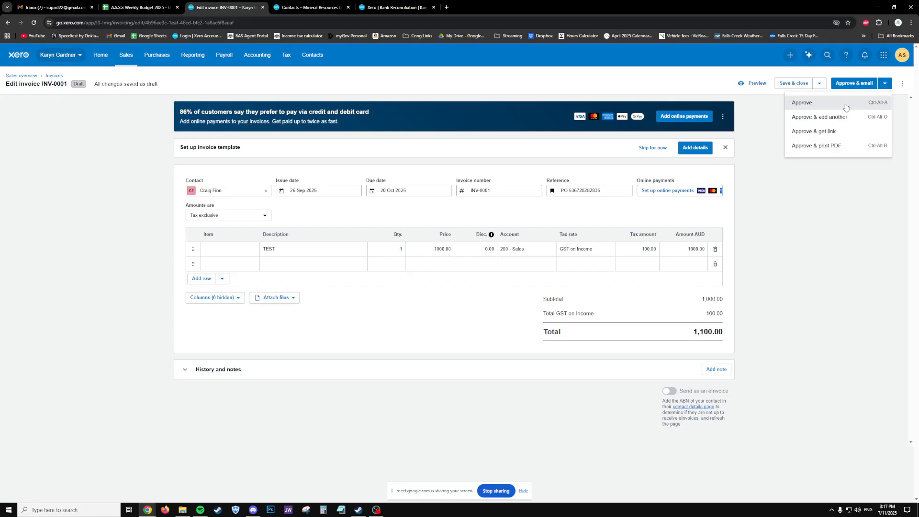
left_click(889, 86)
left_click(890, 87)
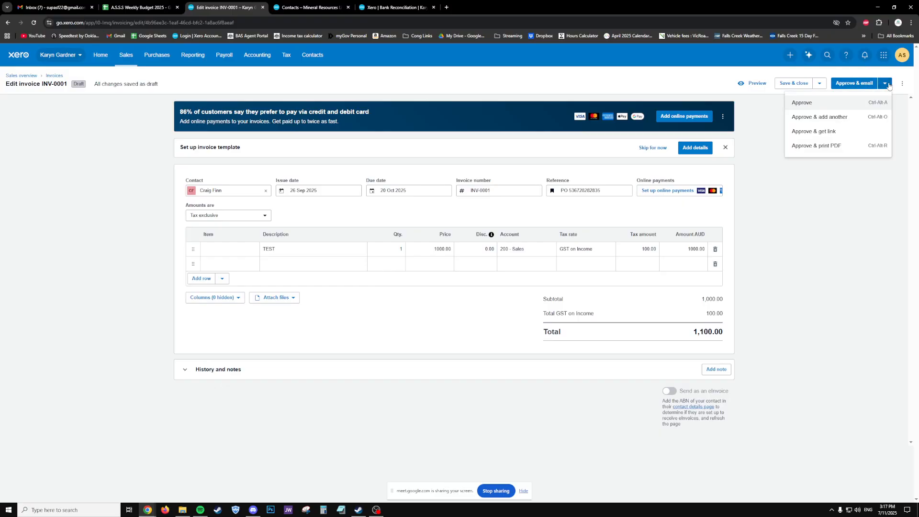
left_click(820, 84)
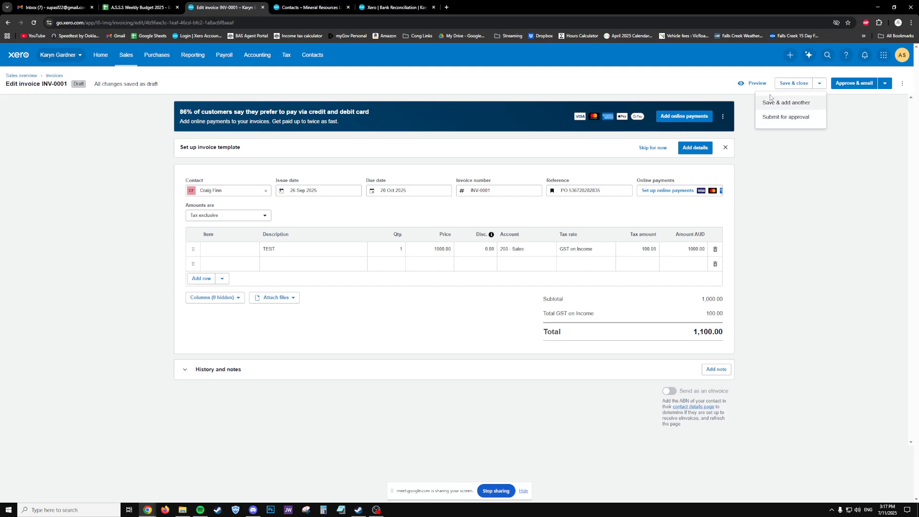
left_click(885, 84)
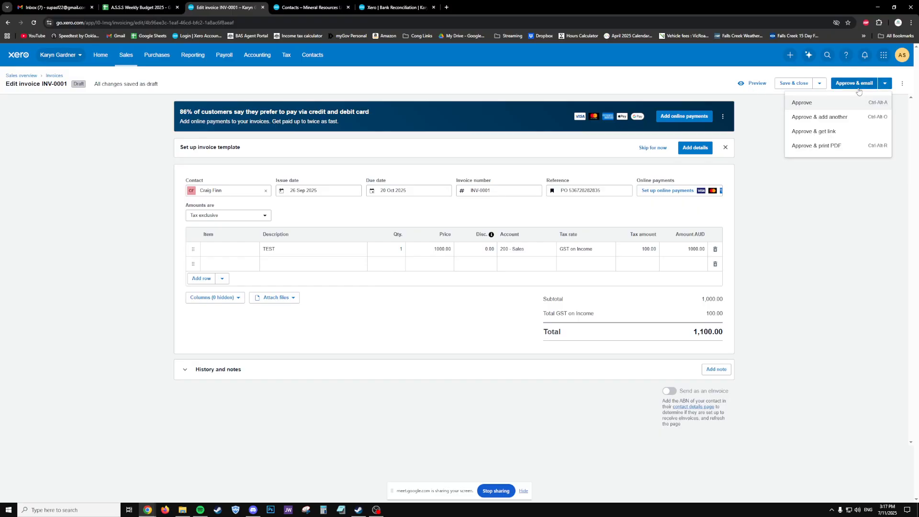
left_click(854, 101)
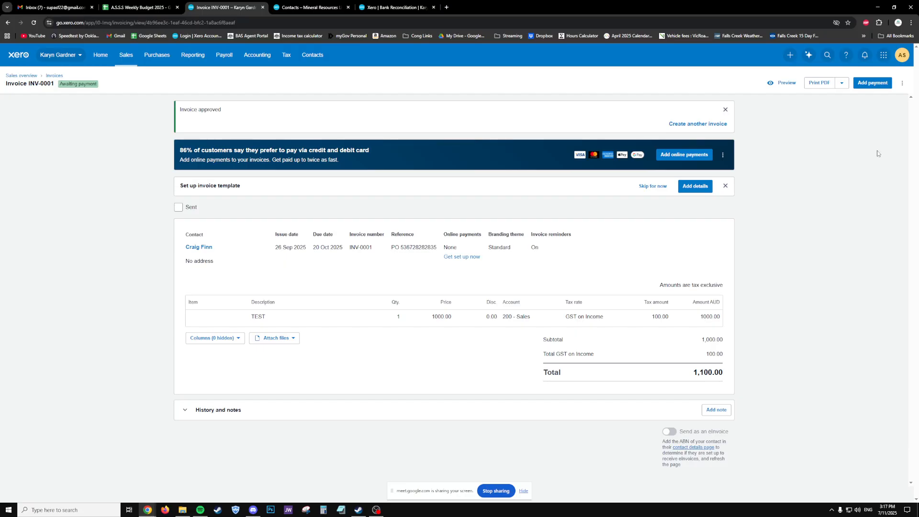
- Open INV-0001 from the invoices list and review its history, including the Invoice Unsent entry
left_click(54, 75)
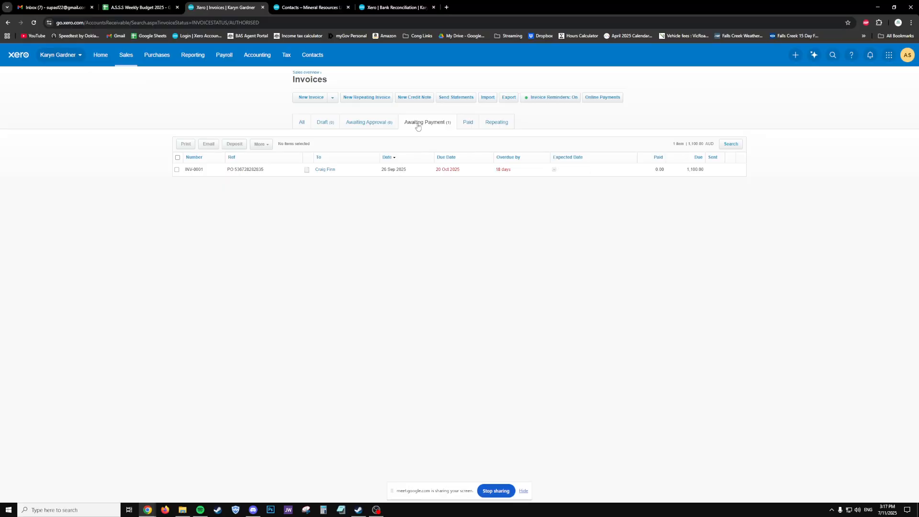
left_click(325, 169)
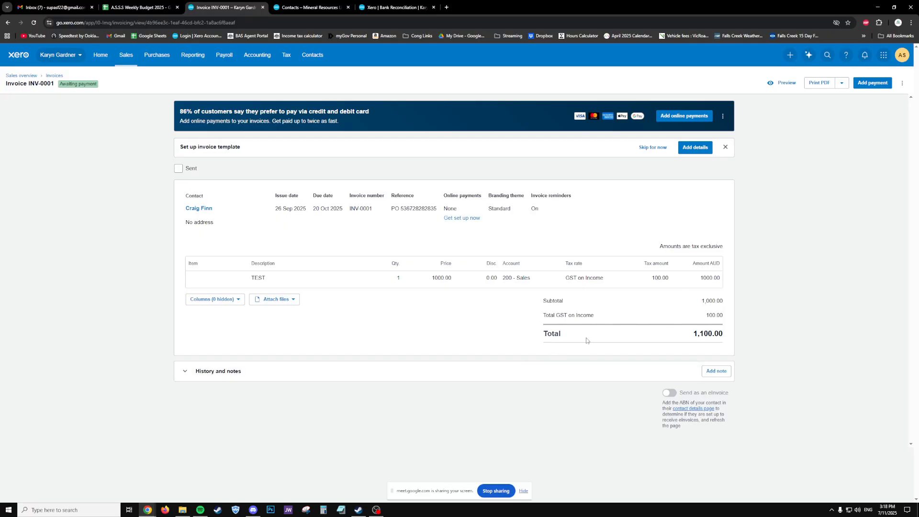
left_click(294, 377)
scroll(383, 340, "down", 1)
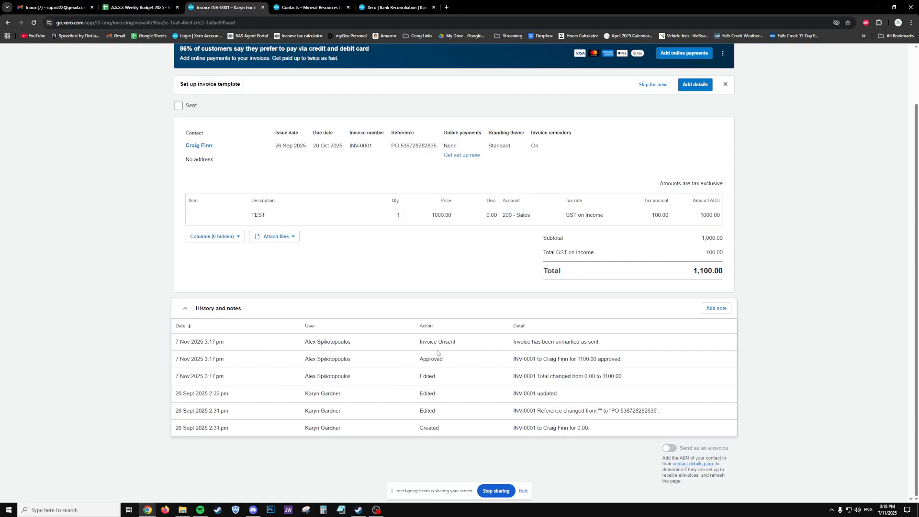
left_click_drag(419, 344, 474, 345)
scroll(474, 344, "up", 2)
scroll(474, 342, "down", 2)
scroll(461, 319, "up", 3)
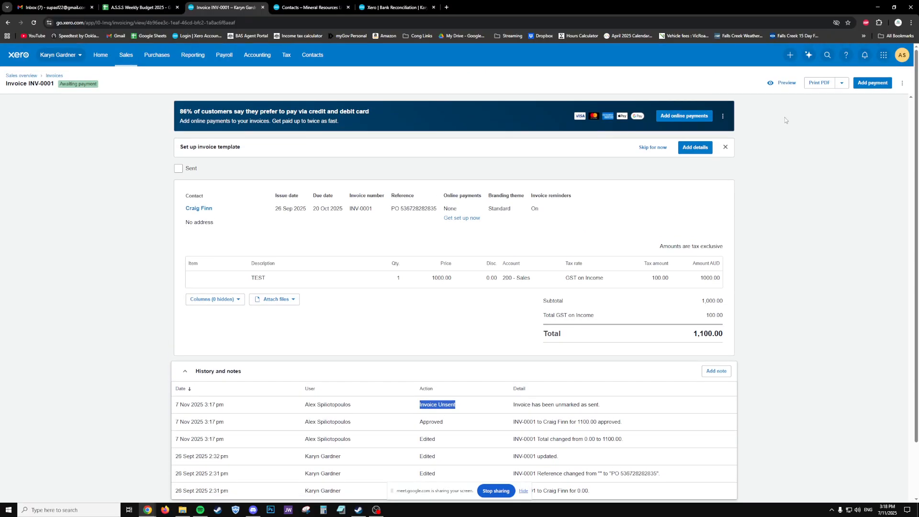
- Record a 1,100.00 payment on INV-0001 dated 7 Nov 2025 into the Tetris business account, reference EFT
left_click(872, 84)
left_click(531, 248)
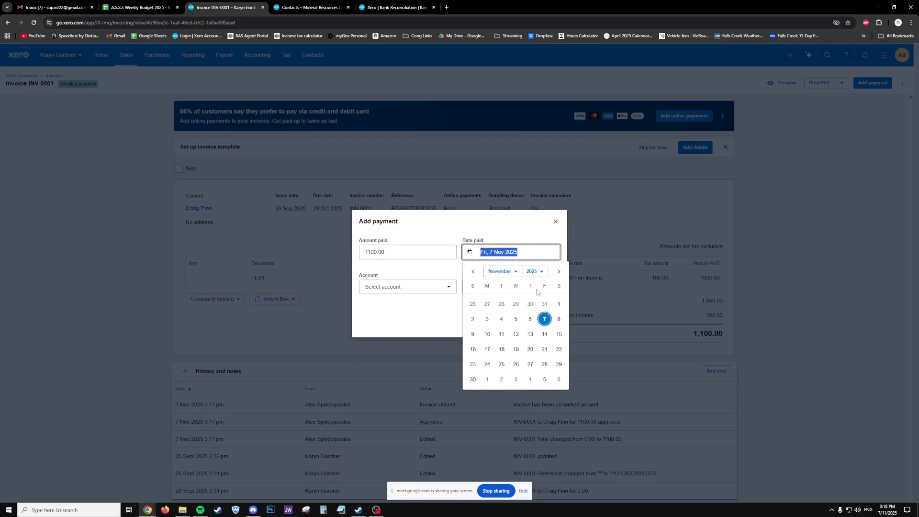
left_click(544, 319)
left_click(402, 289)
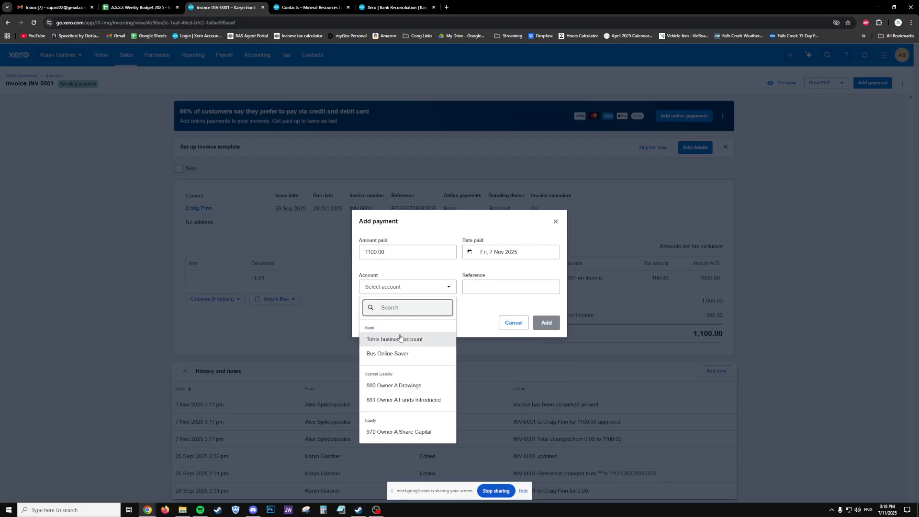
left_click(413, 343)
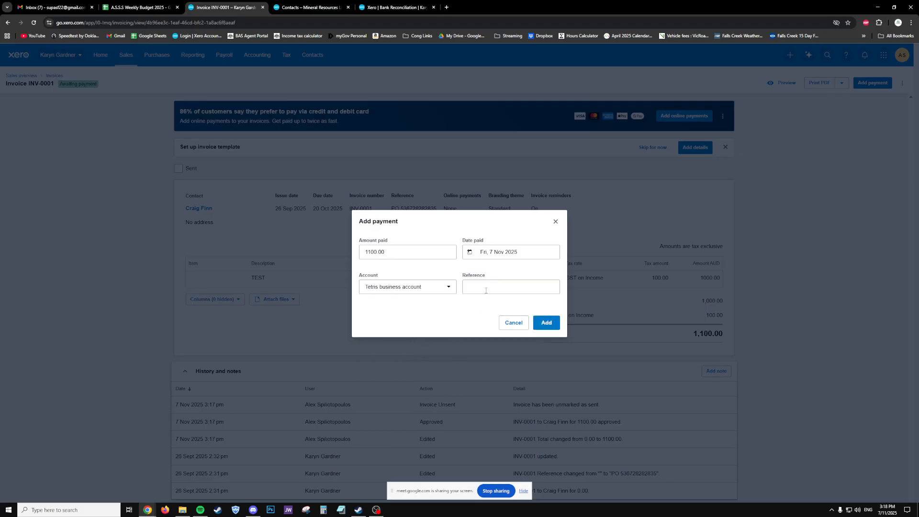
left_click(486, 288)
type("EFT")
left_click(546, 323)
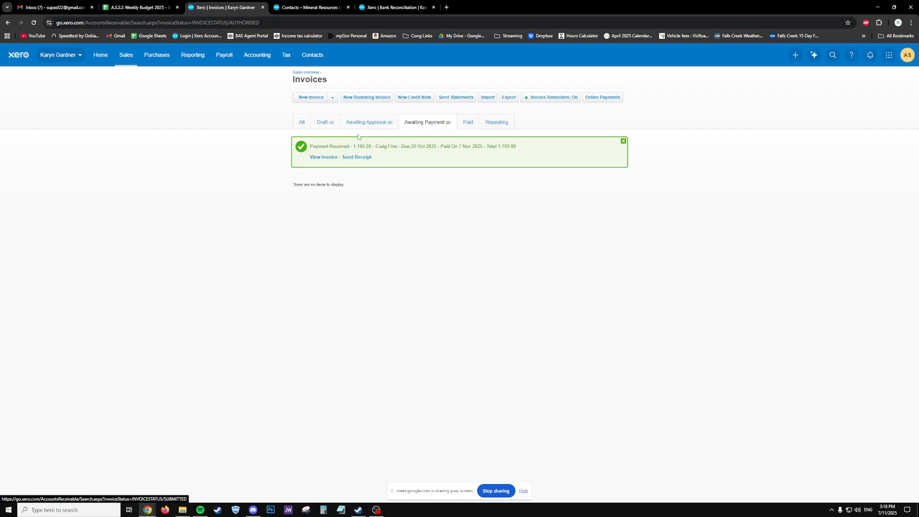
- Open the paid INV-0001 from the All list and remove its EFT payment with Remove & Redo
left_click(299, 127)
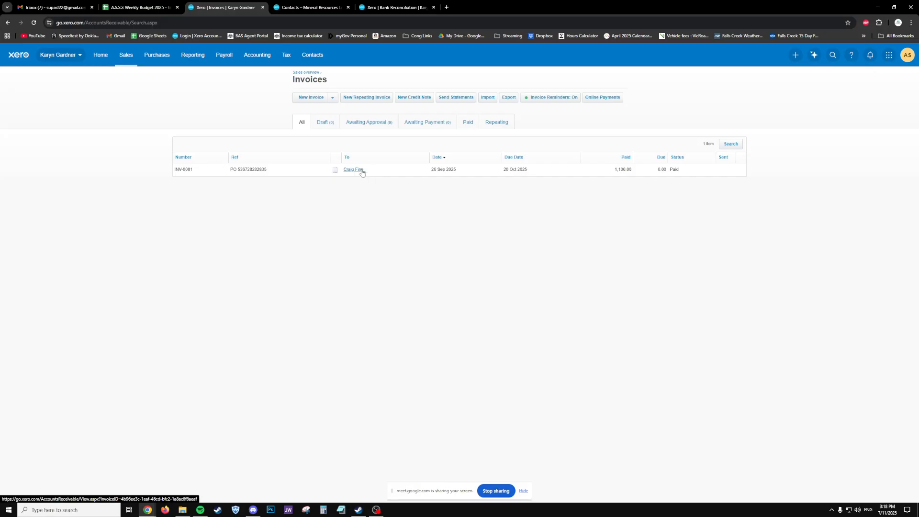
left_click(362, 171)
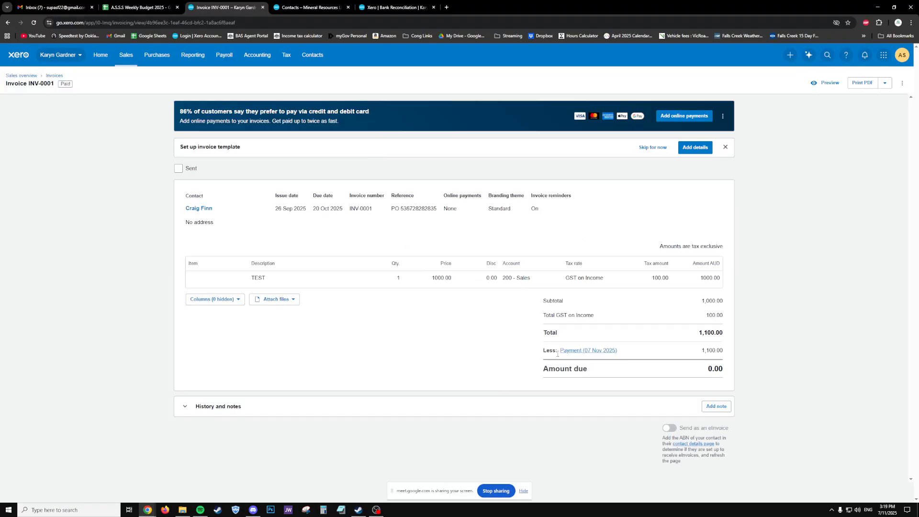
left_click(600, 352)
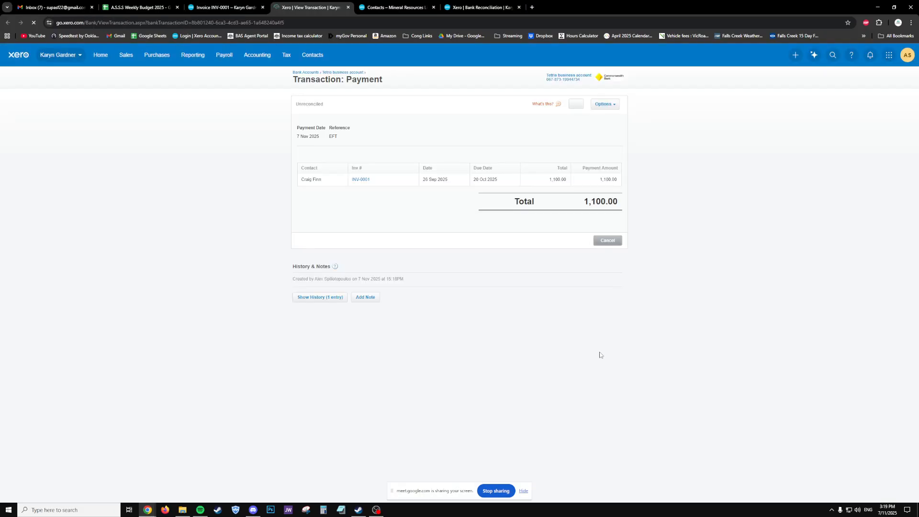
left_click(603, 104)
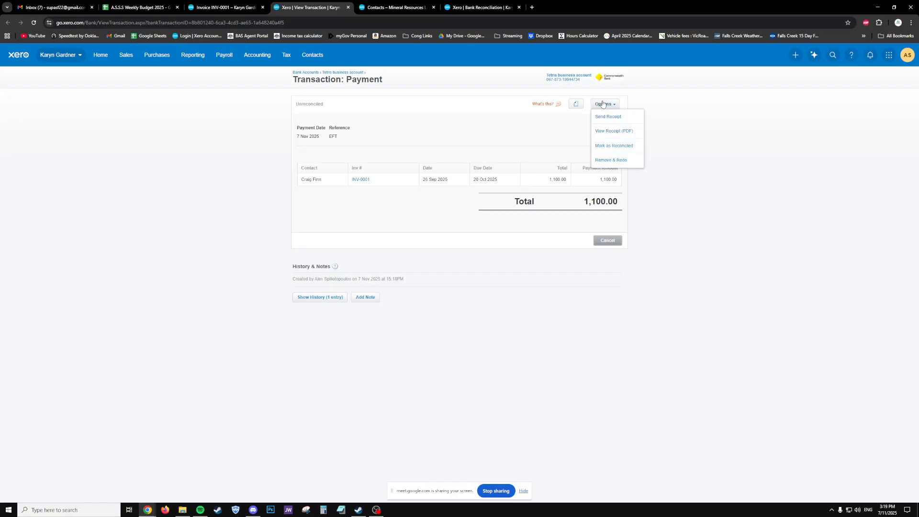
left_click(617, 159)
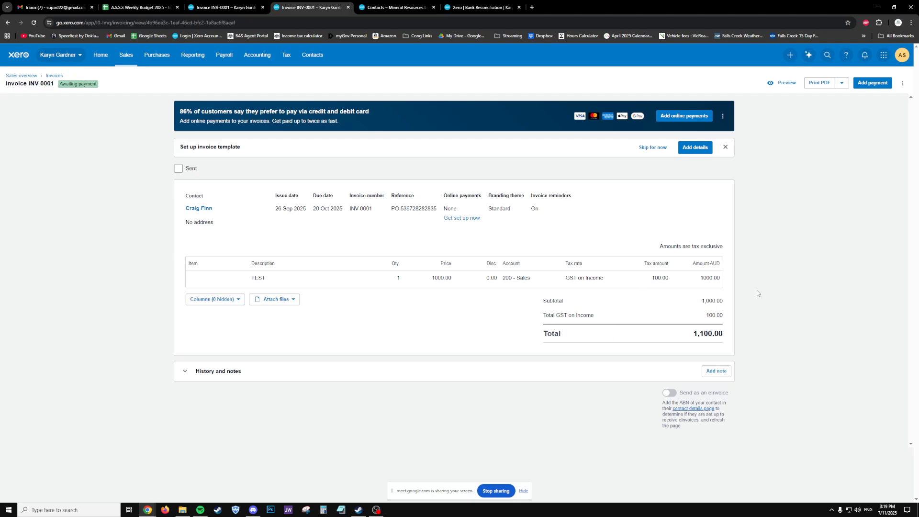
- Void INV-0001 and confirm it, then go to the Xero dashboard
left_click(903, 83)
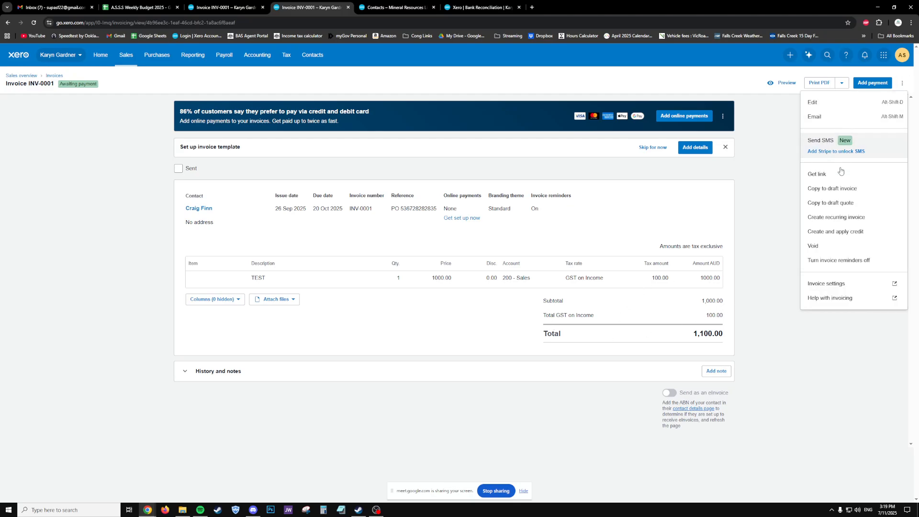
left_click(837, 245)
left_click(512, 296)
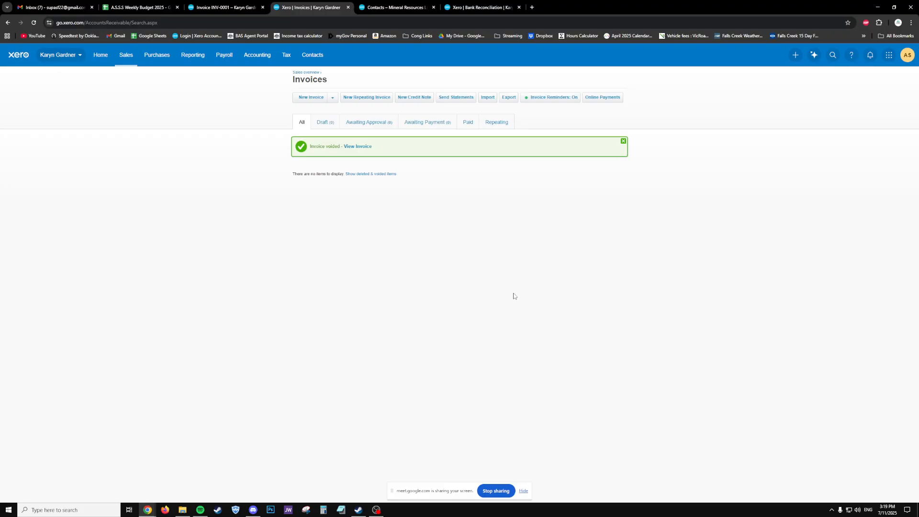
left_click(401, 8)
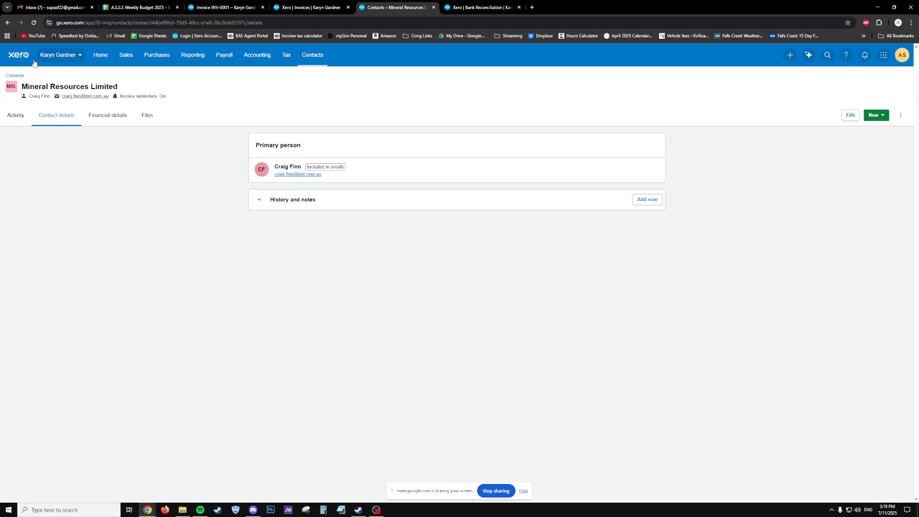
left_click(100, 55)
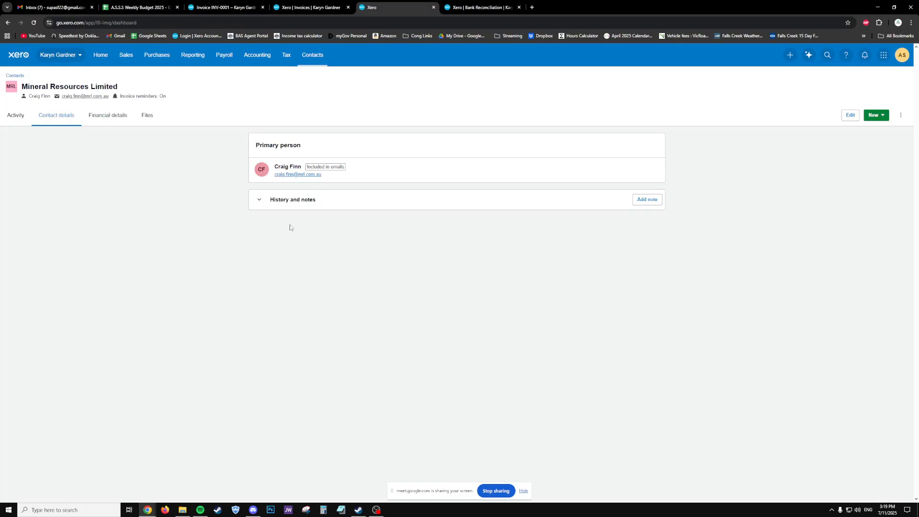
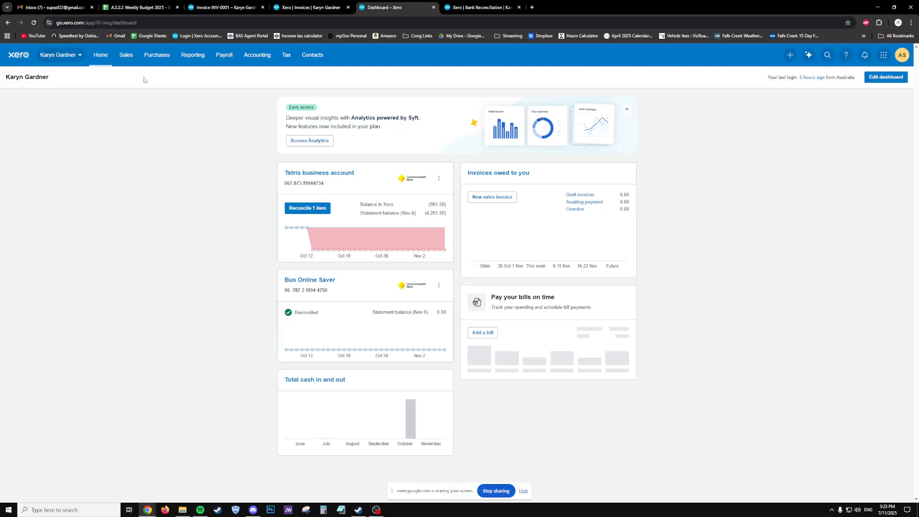
- Leave the Xero dashboard for the A.S.S.S Weekly Budget 2025 spreadsheet's 3NOV'25 sheet
key("XF86Calculator")
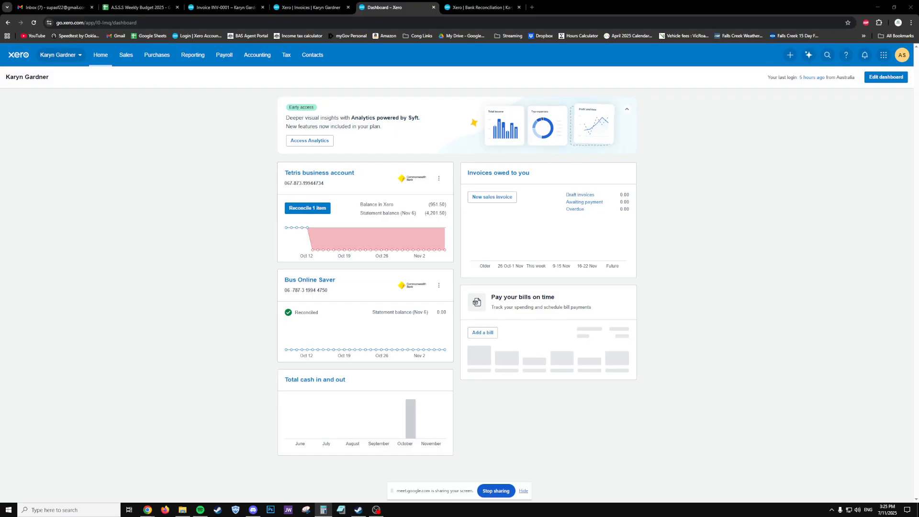
left_click(137, 8)
- Enter 'contracting income', $210,000 and '100 days' across A199:C199
scroll(402, 232, "down", 20)
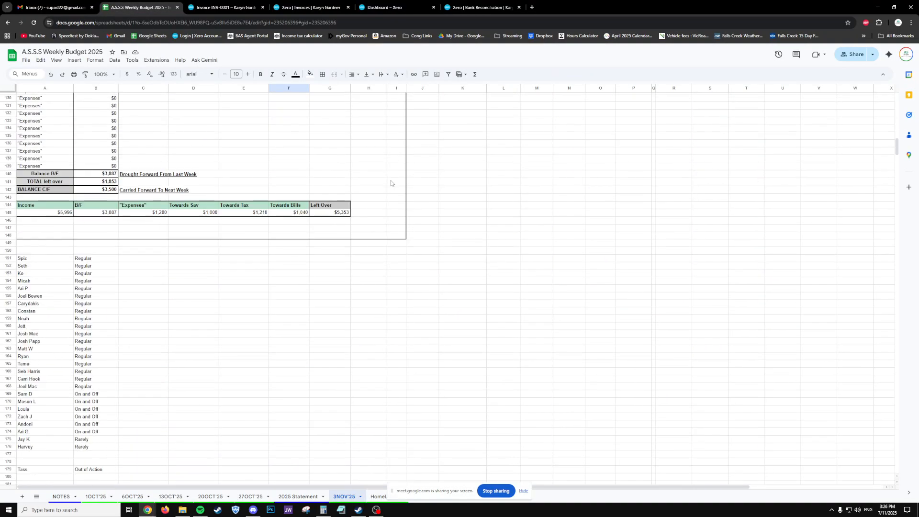
left_click(96, 118)
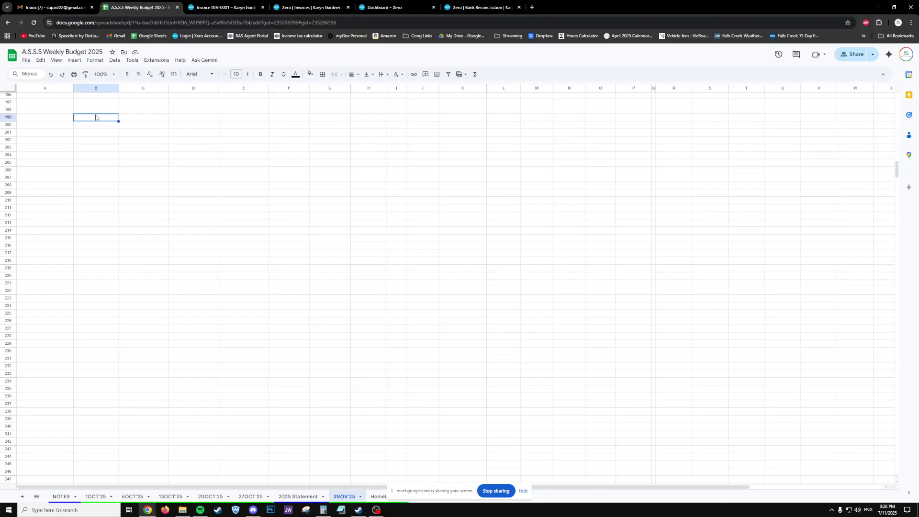
type("$210000")
key("Return")
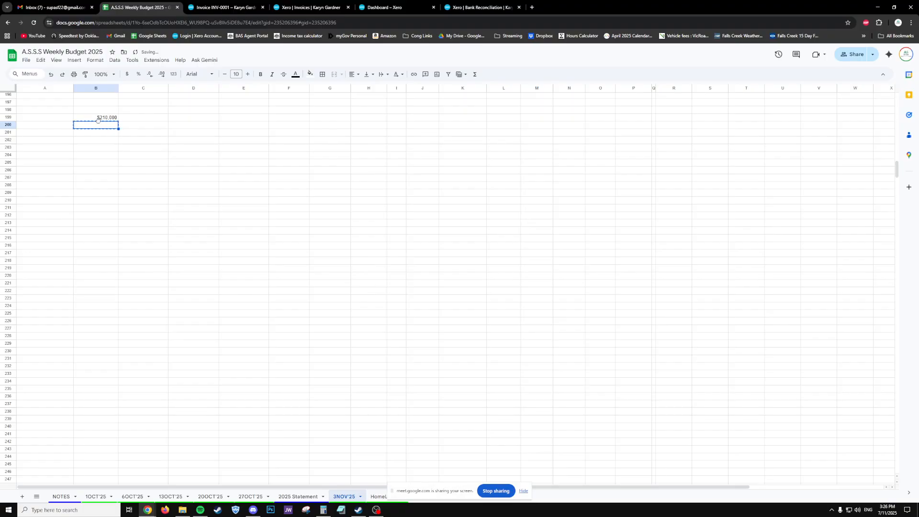
left_click(65, 119)
type("contr")
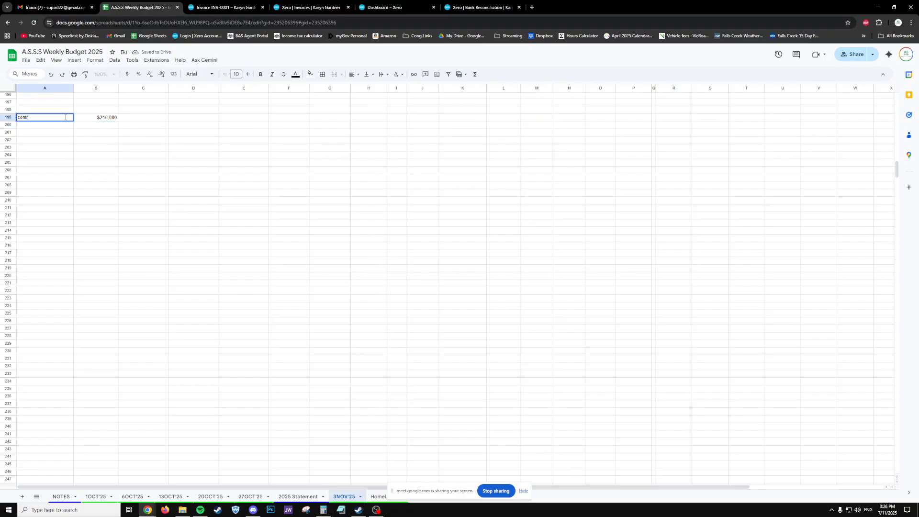
type("acting income")
key("Return")
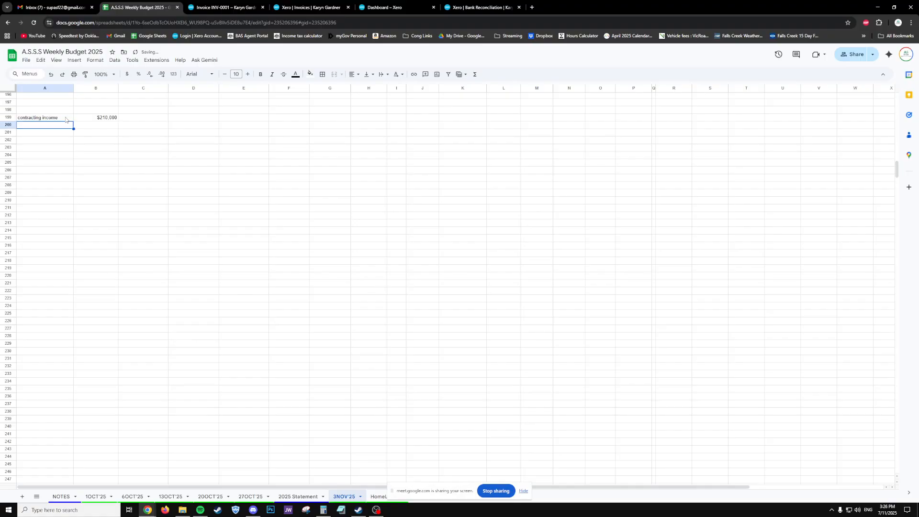
left_click(158, 117)
type("1")
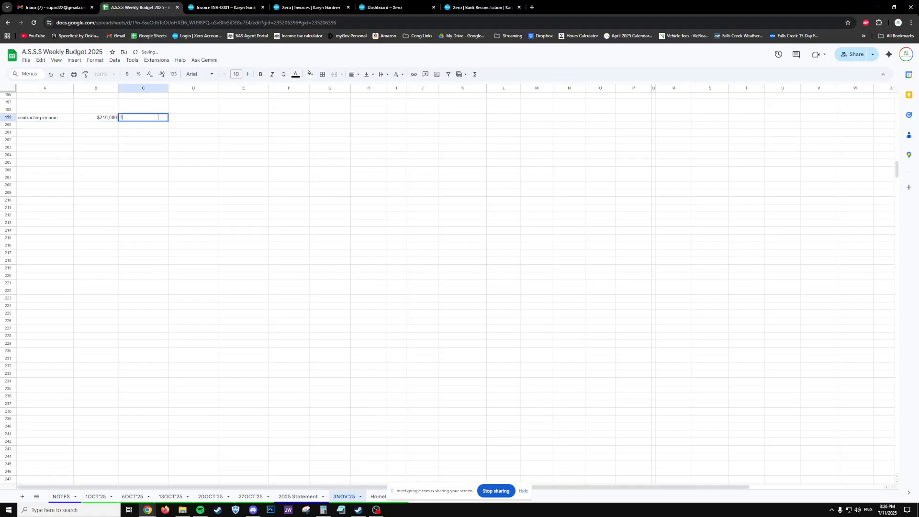
type("00 days")
key("Return")
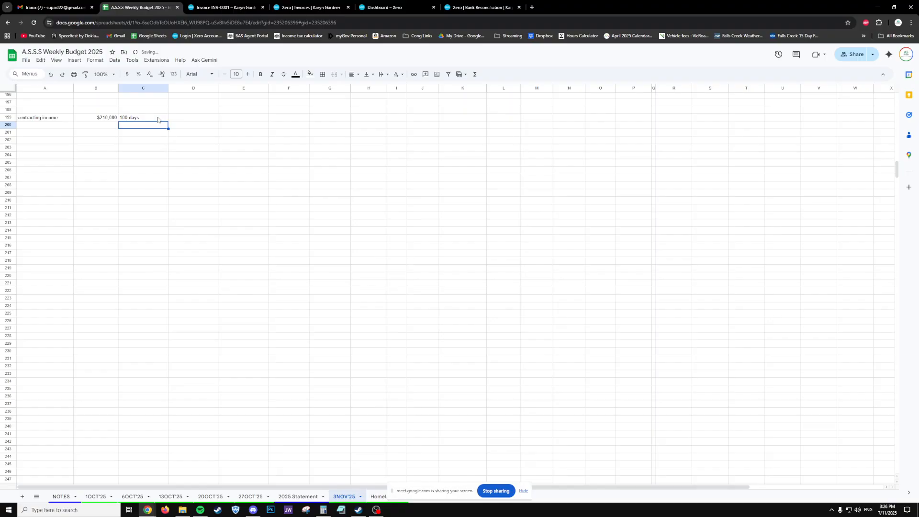
- Put =B199*1.1 in B200 ($231,000) and label C200 'incl GST'
key("Left")
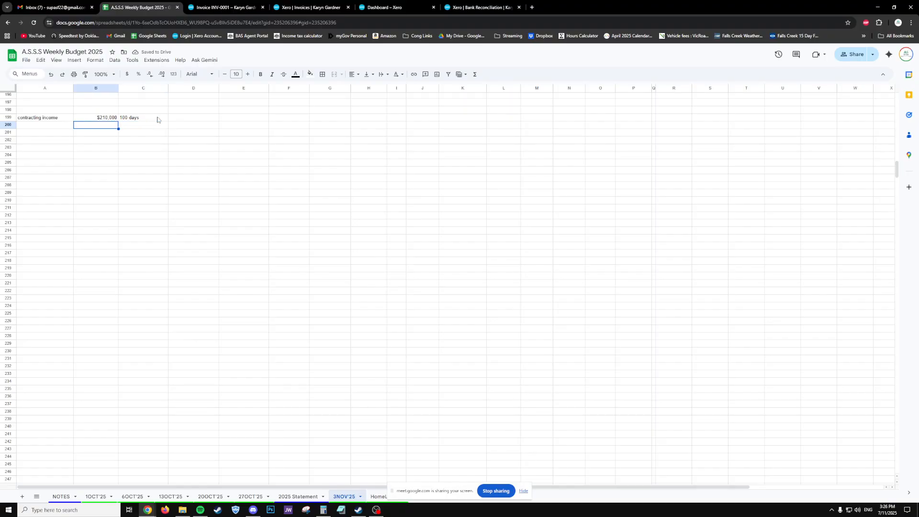
type("=")
key("Up")
type("*1.1")
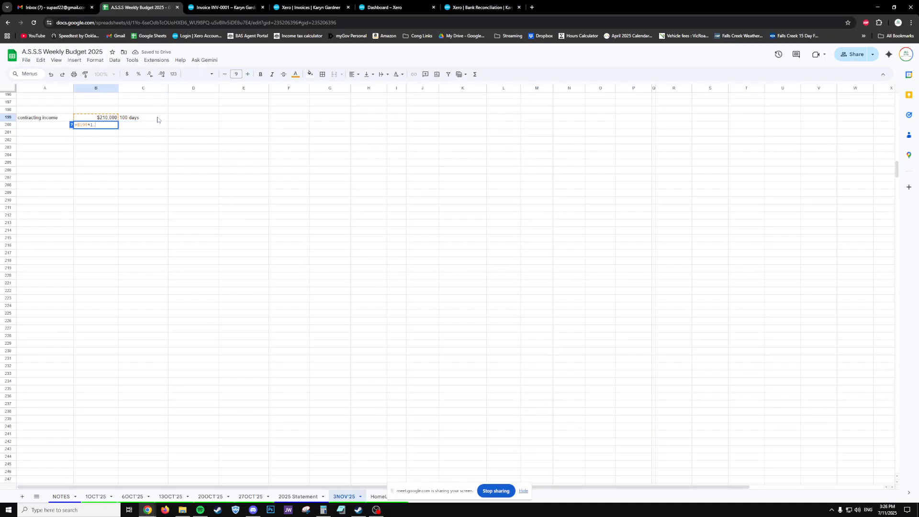
key("Tab")
type("in")
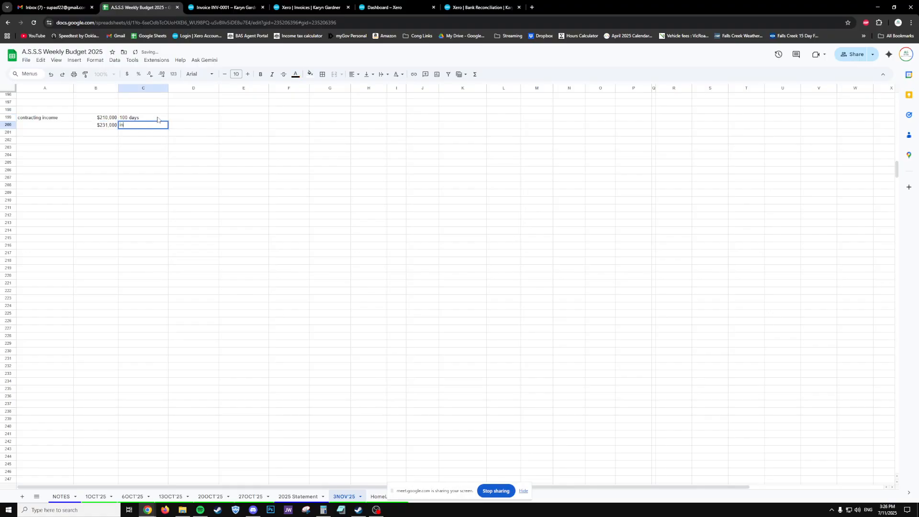
type("cl GST")
key("Return")
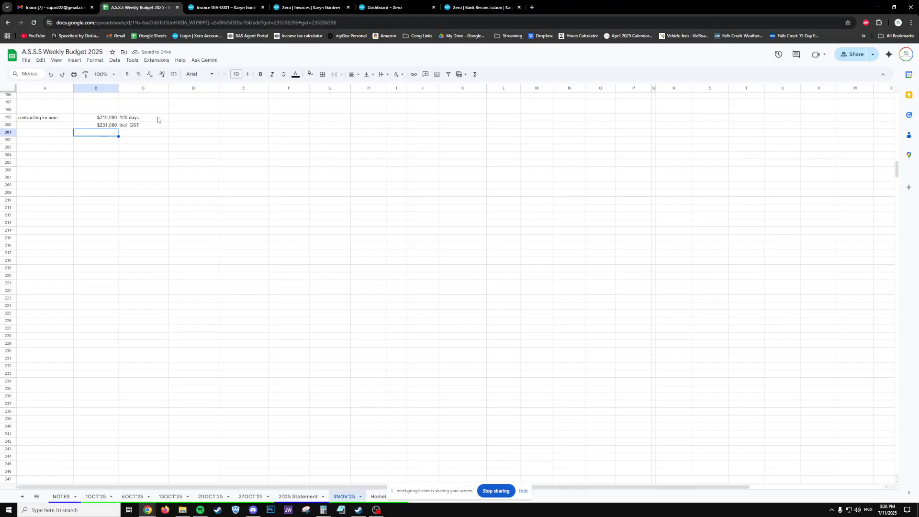
left_click_drag(101, 120, 136, 124)
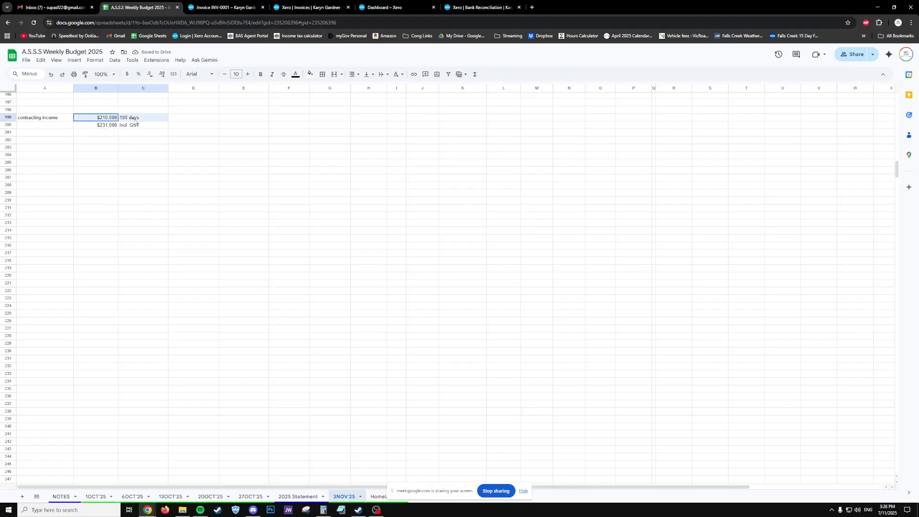
left_click(86, 122)
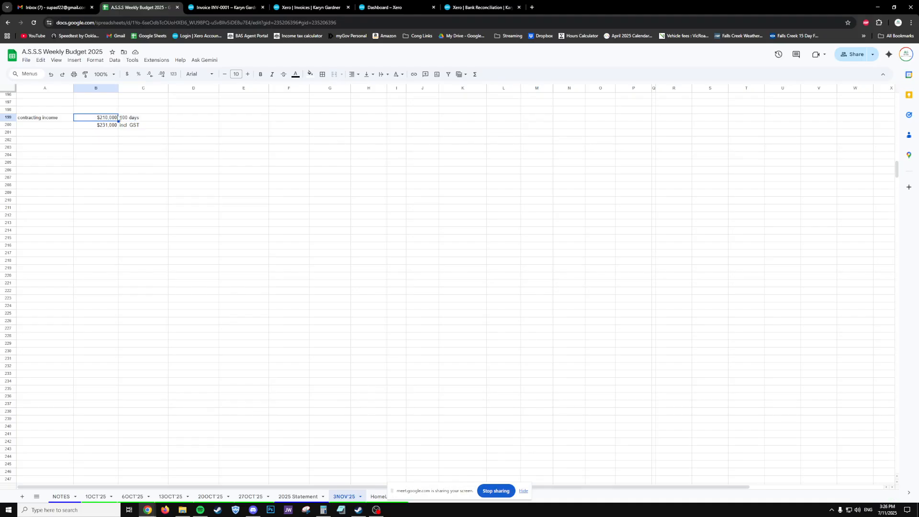
- Add the notes 'calc tax on' in D199 and 'calc GST on' in D200
left_click(191, 122)
type("c")
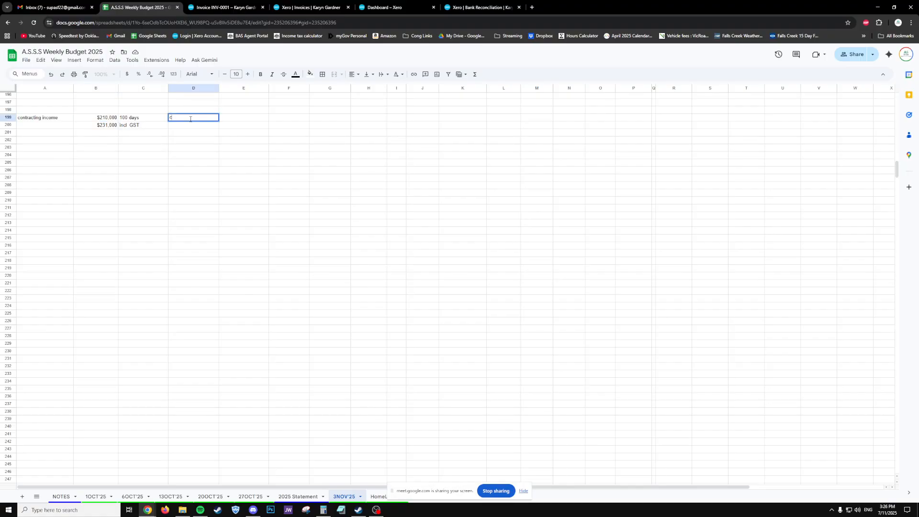
type("alc tax on")
key("Return")
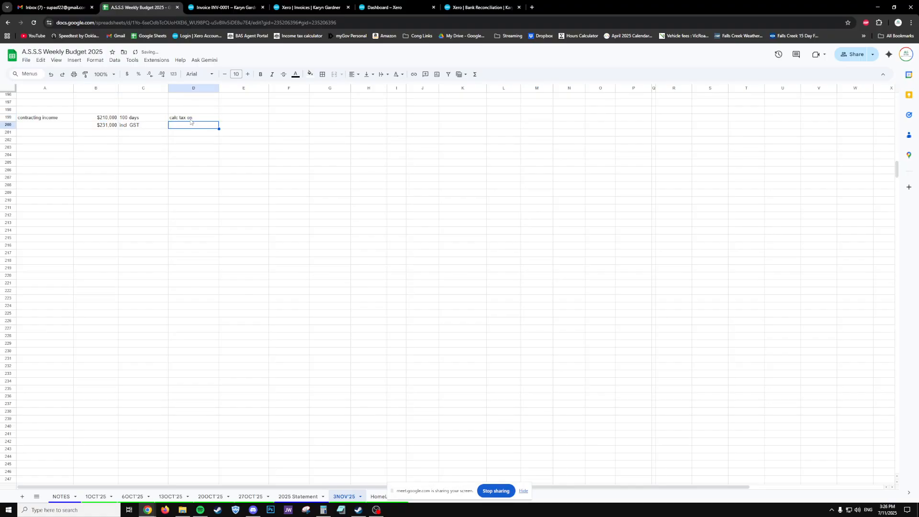
type("calc GST on")
key("Return")
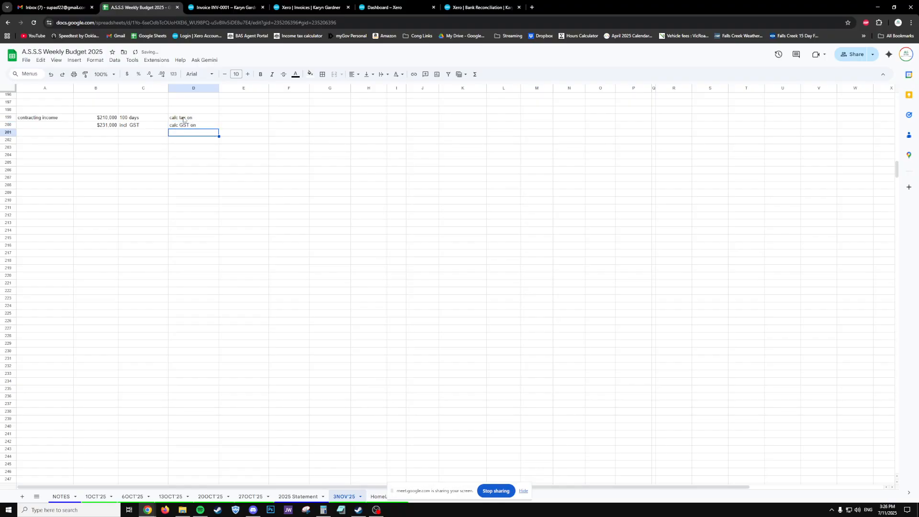
- Rewrite the B200 formula to give a $21,000 GST figure and relabel C200 'gst portion'
left_click(88, 127)
type("=B199*1.1")
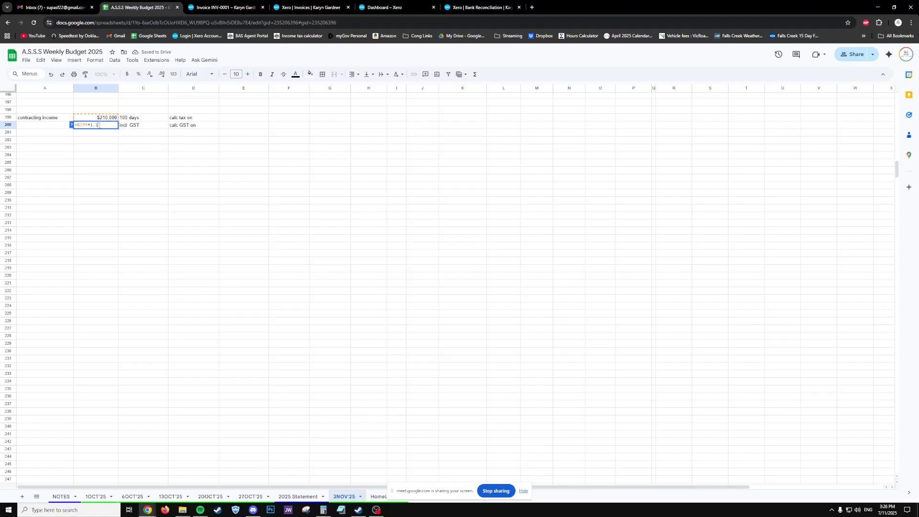
key("Return")
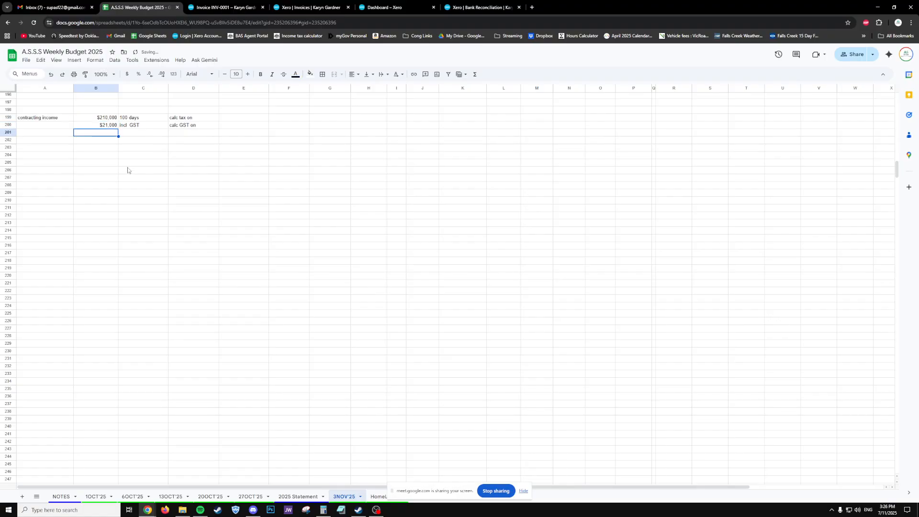
left_click(144, 127)
type("gst p")
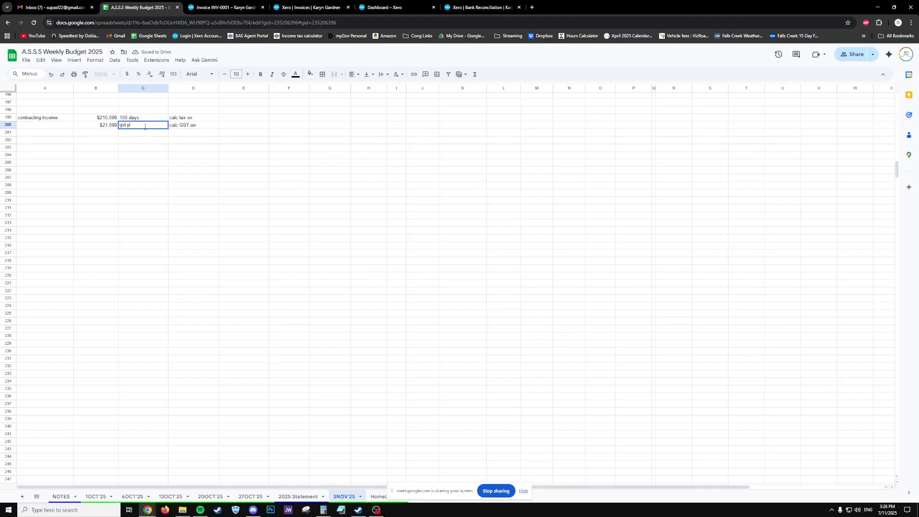
type("ortion")
key("Return")
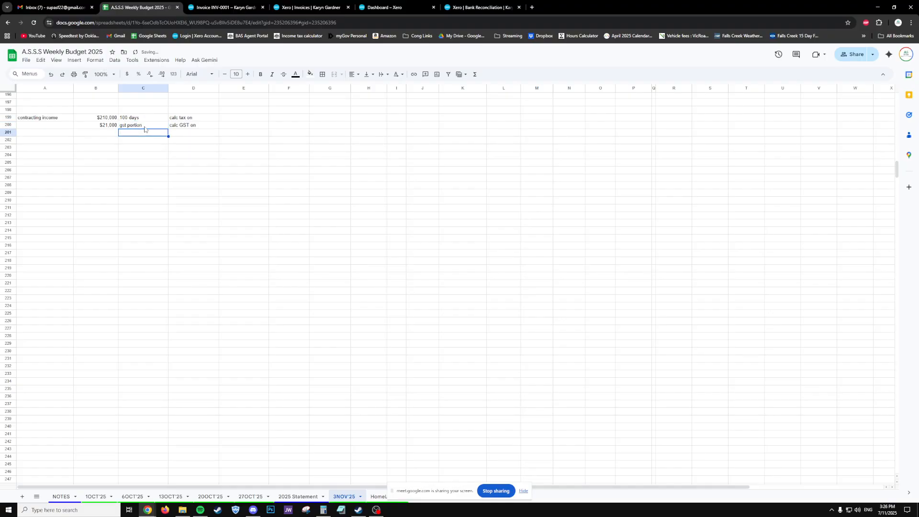
left_click(98, 127)
left_click_drag(98, 127, 180, 127)
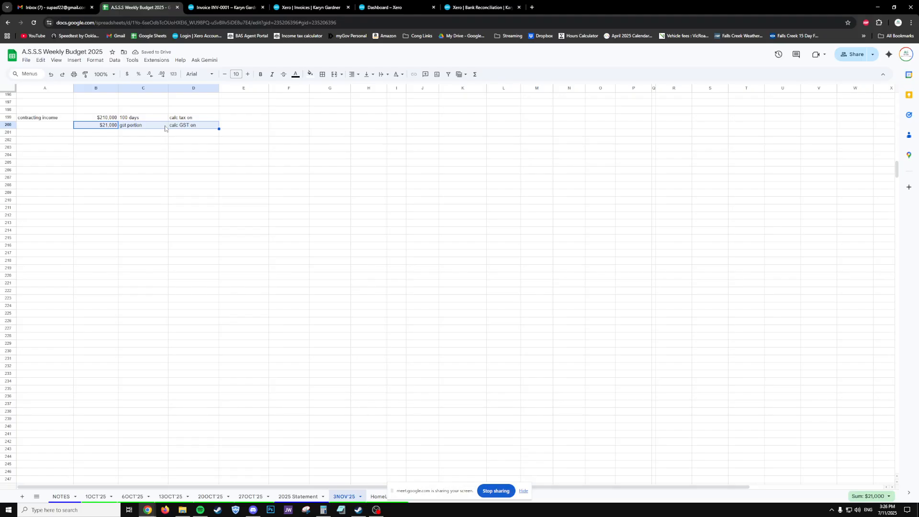
left_click(108, 127)
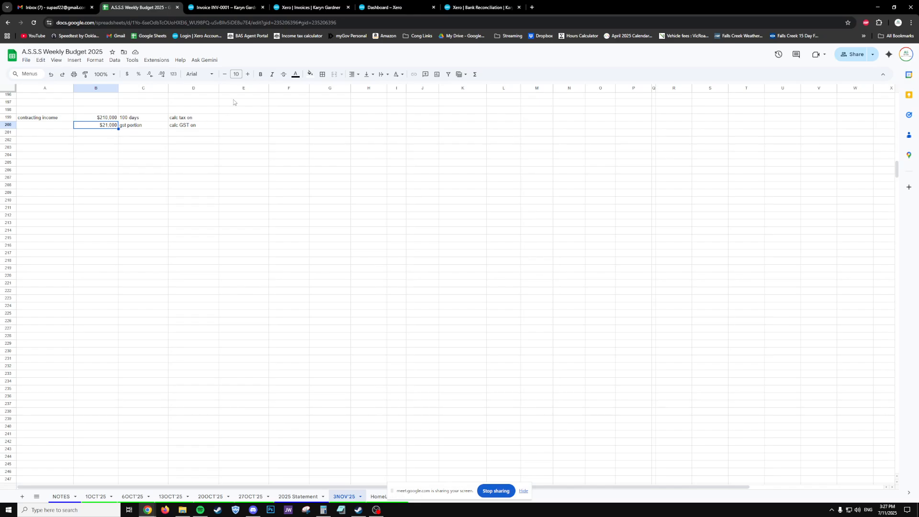
- Compare against the GST on Xero invoice INV-0001, then label C201 'gst expenses'
left_click(209, 8)
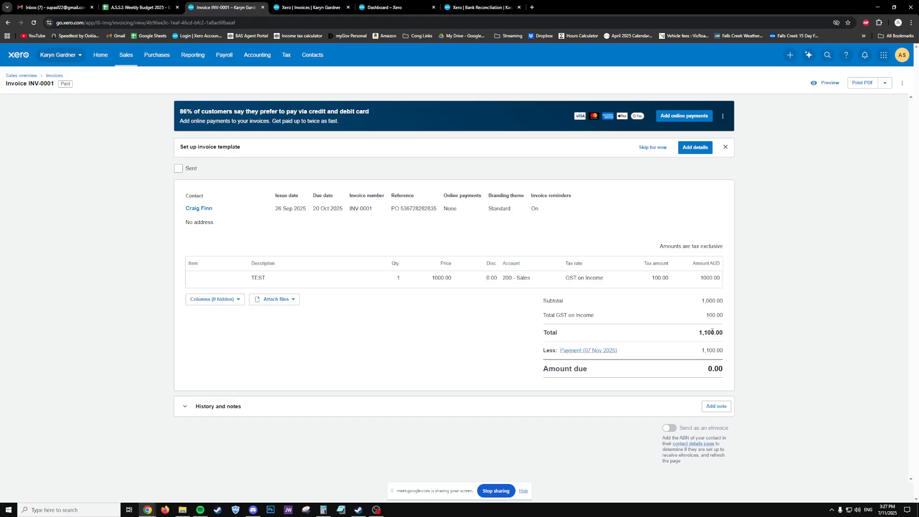
left_click(139, 7)
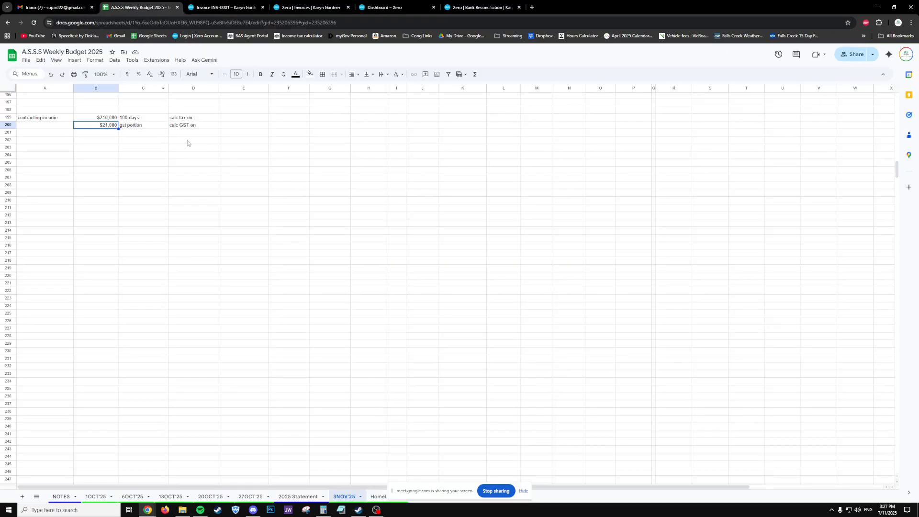
left_click(100, 118)
left_click(102, 127)
left_click(106, 134)
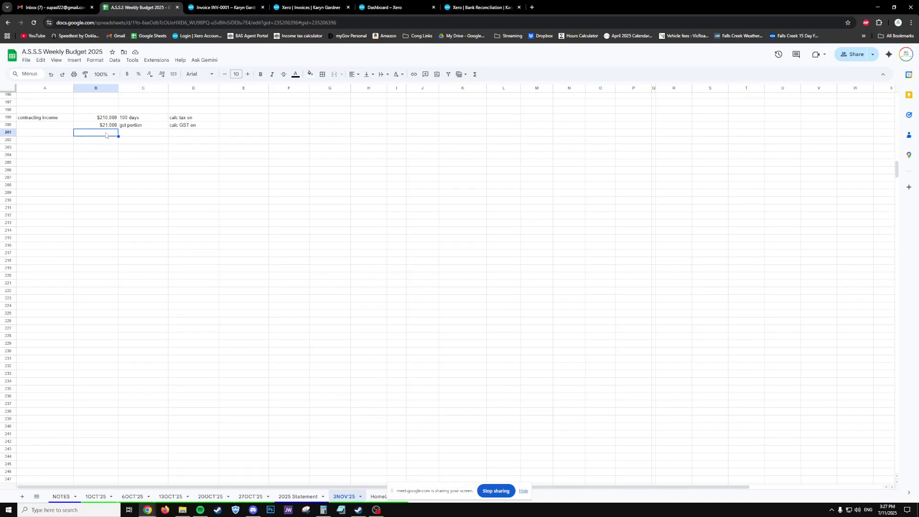
key("Tab")
type("g")
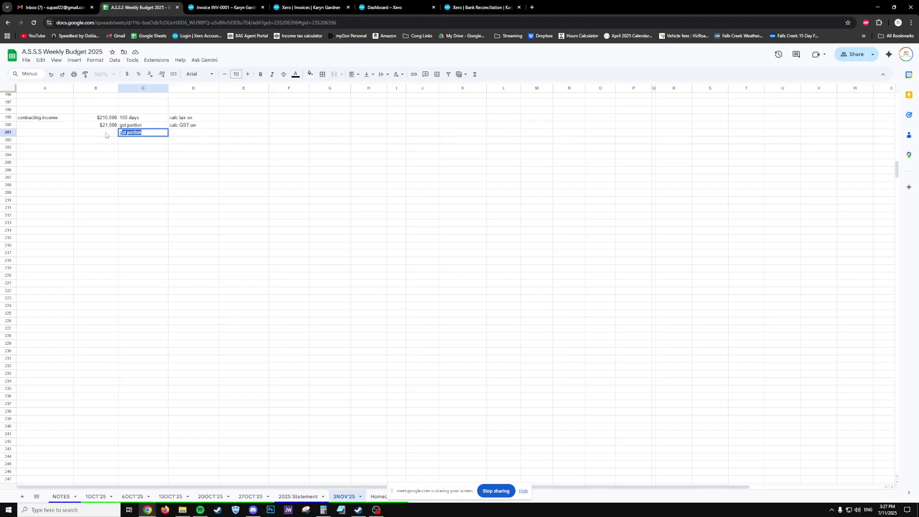
type("st expenses")
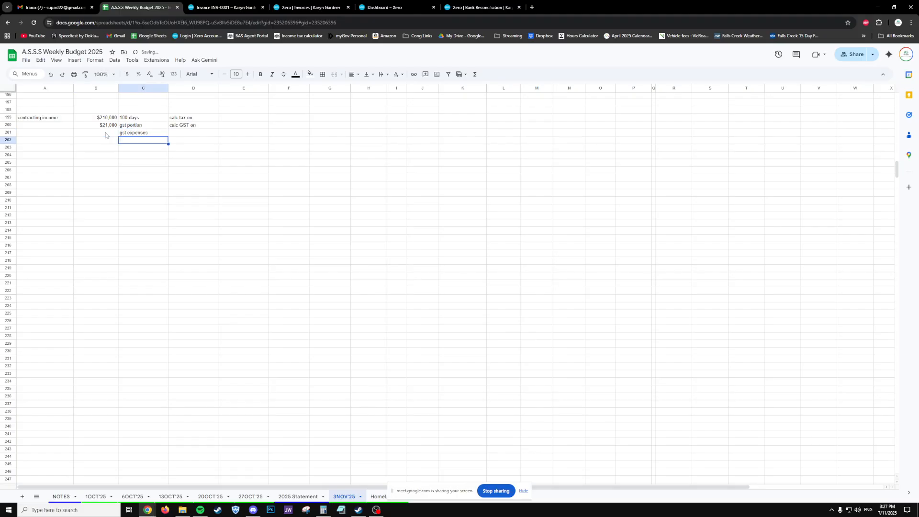
- Enter a trial 5000 gst expenses figure in B201 and check it against the gst portion
left_click(106, 134)
type("=")
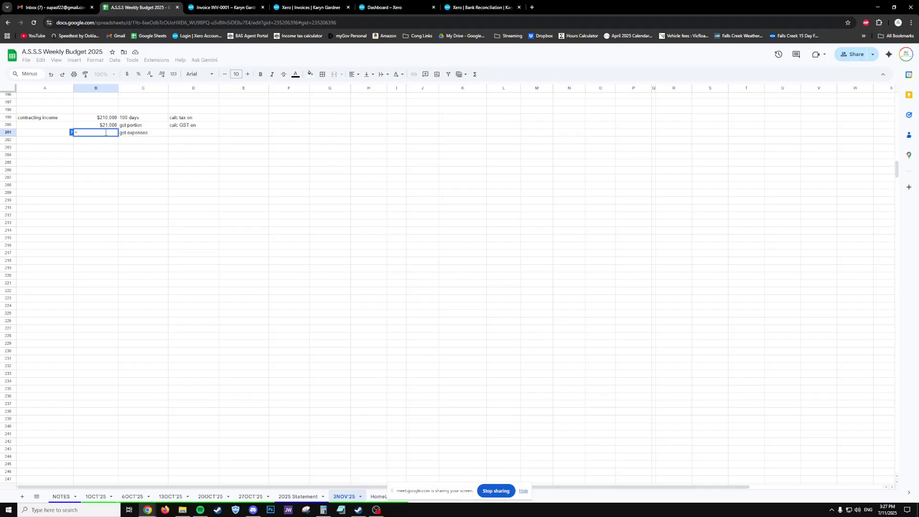
type("5")
type("000")
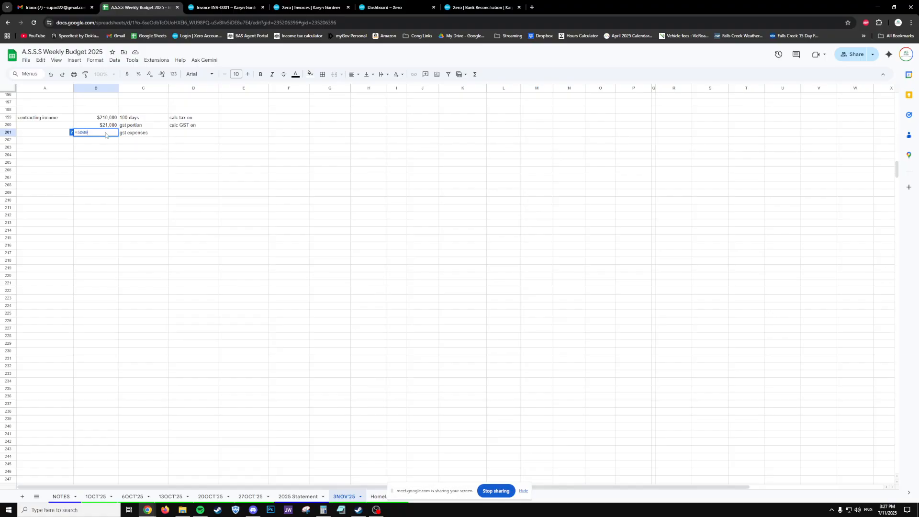
key("Return")
left_click(106, 134)
key("shift+Up")
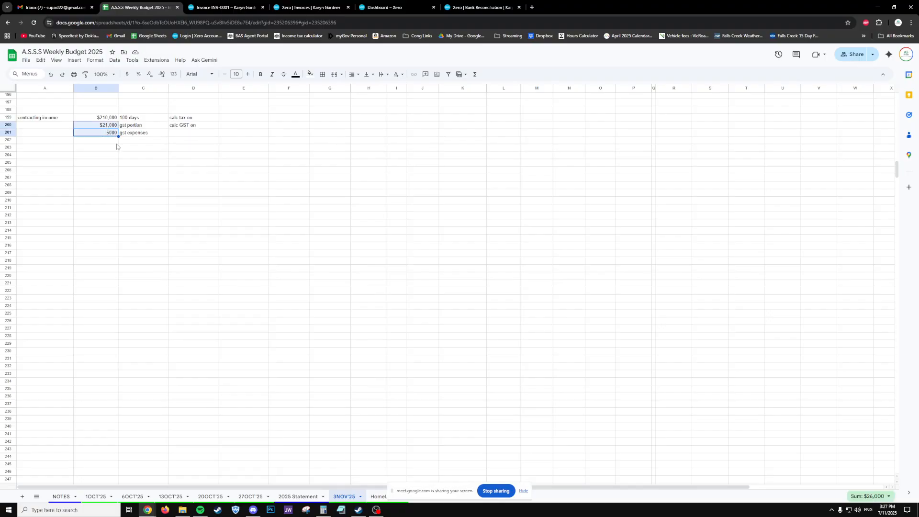
left_click(117, 141)
- Label C202 'End BAS figure' and compute B202 as =B200-B201
left_click(121, 142)
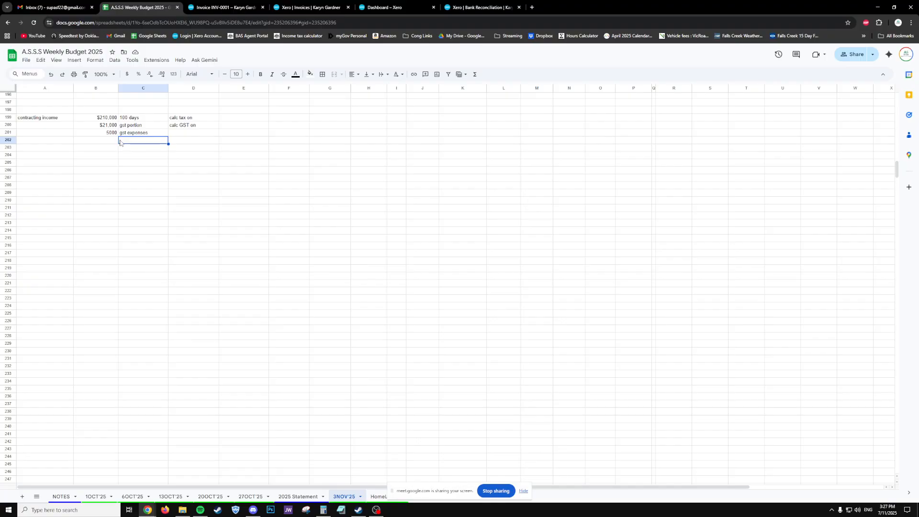
type("End BAS figure")
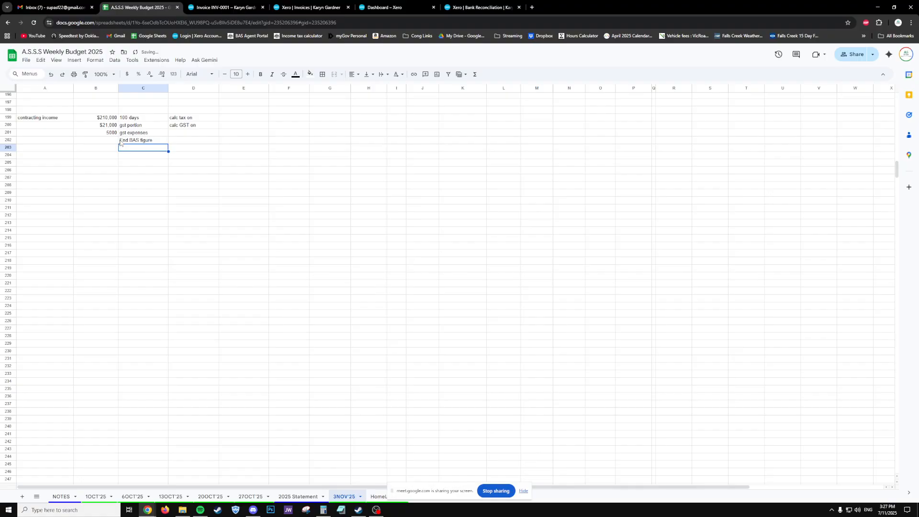
left_click(118, 142)
type("=")
key("Up")
key("Up")
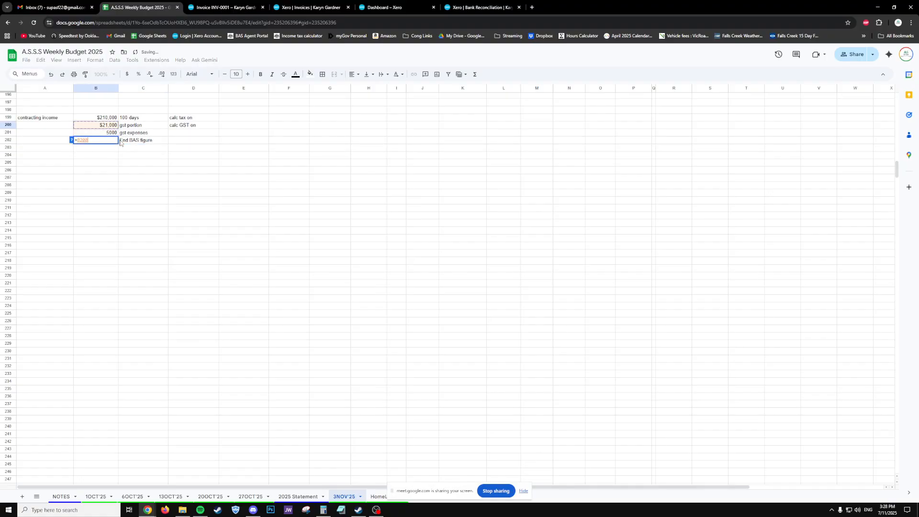
type("-")
key("Up")
key("Return")
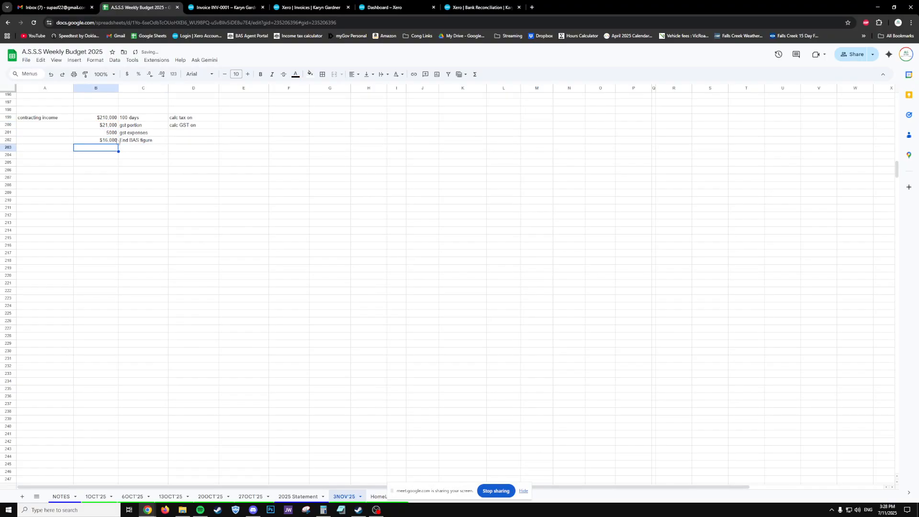
- Clear the trial gst expenses and $16,000 End BAS rows in B201:C202
left_click(103, 143)
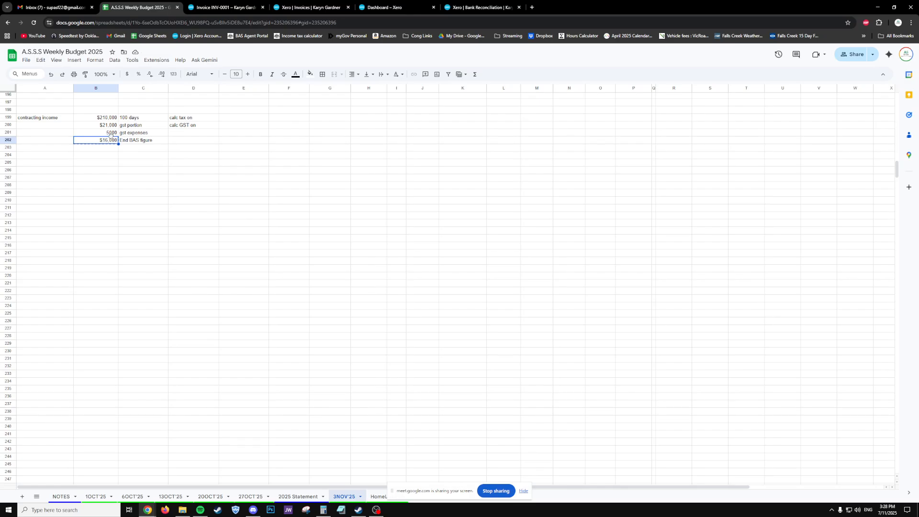
left_click_drag(111, 135, 159, 144)
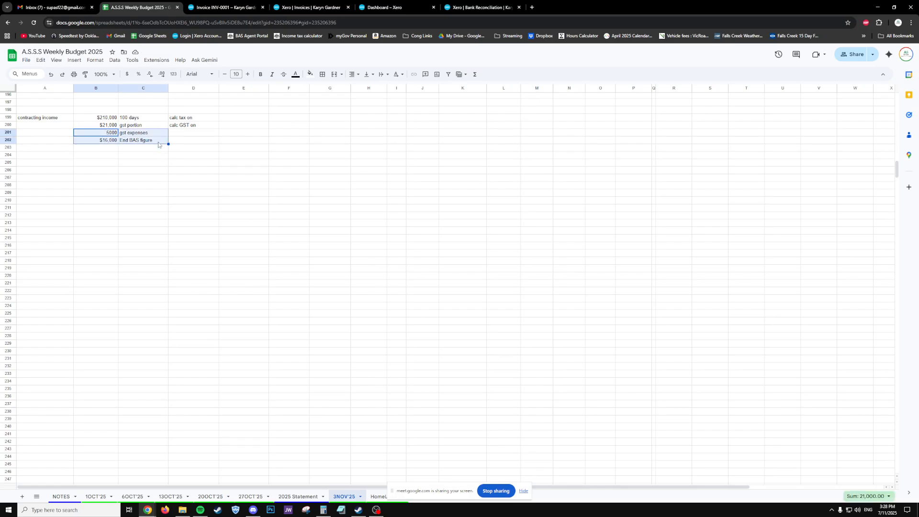
key("Delete")
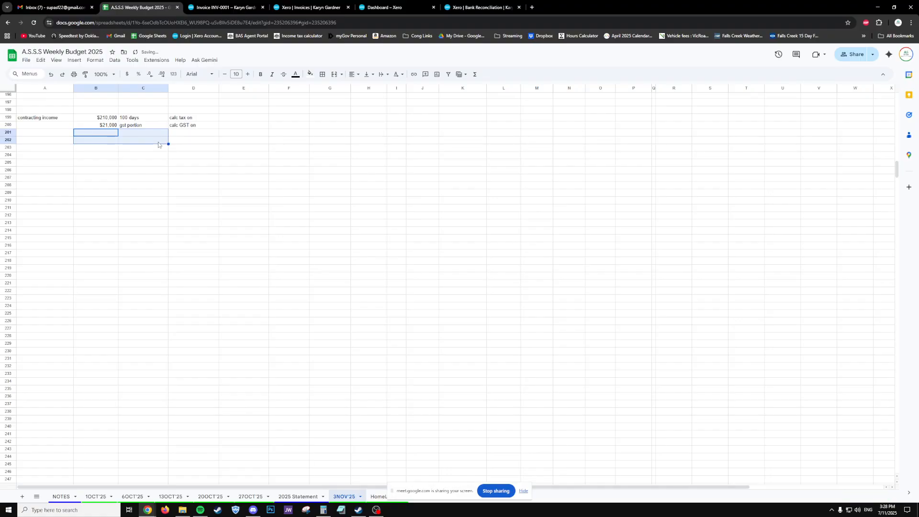
left_click(107, 127)
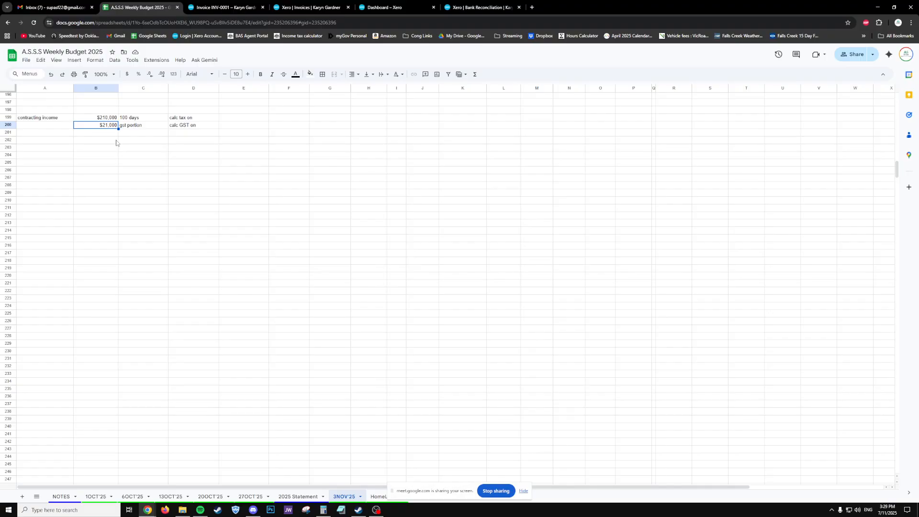
left_click(132, 156)
left_click(78, 156)
left_click(83, 144)
- Head B202 'scenario 1' and fill $40,000 income down B203:B212
type("scenar")
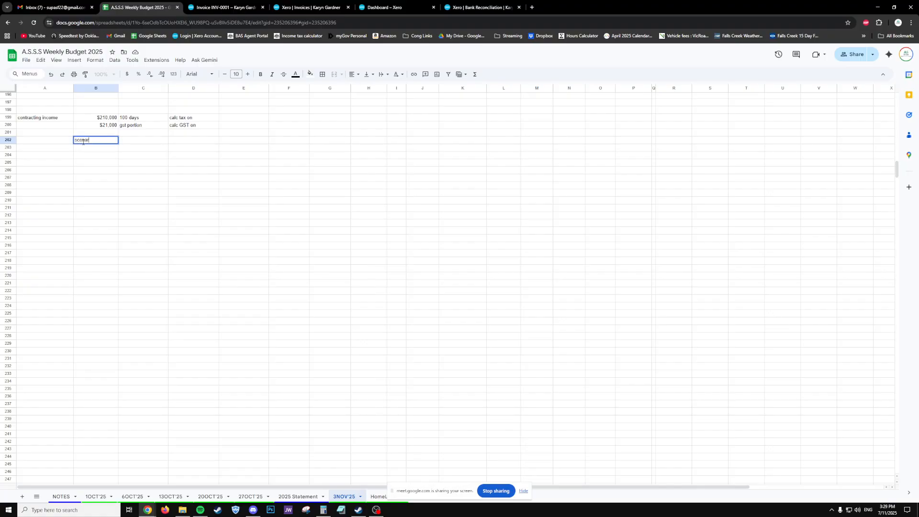
type("io 1")
key("Return")
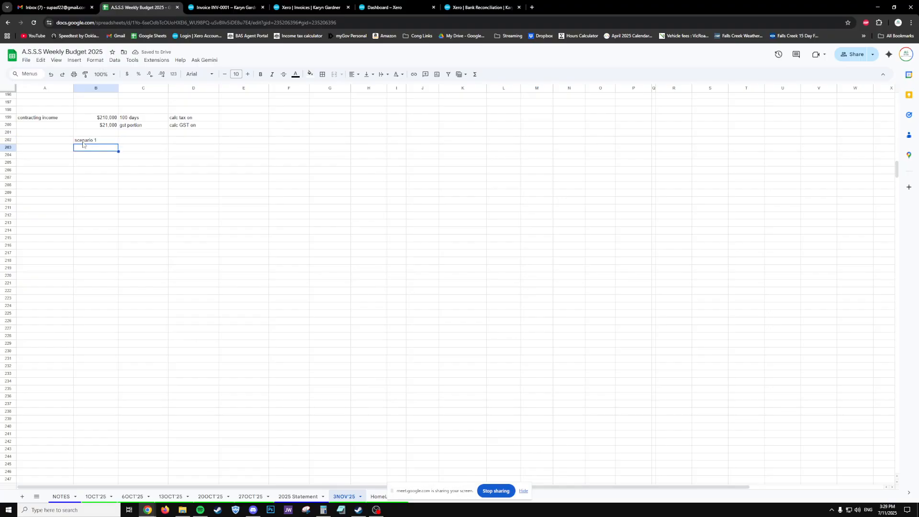
type("40000")
key("Return")
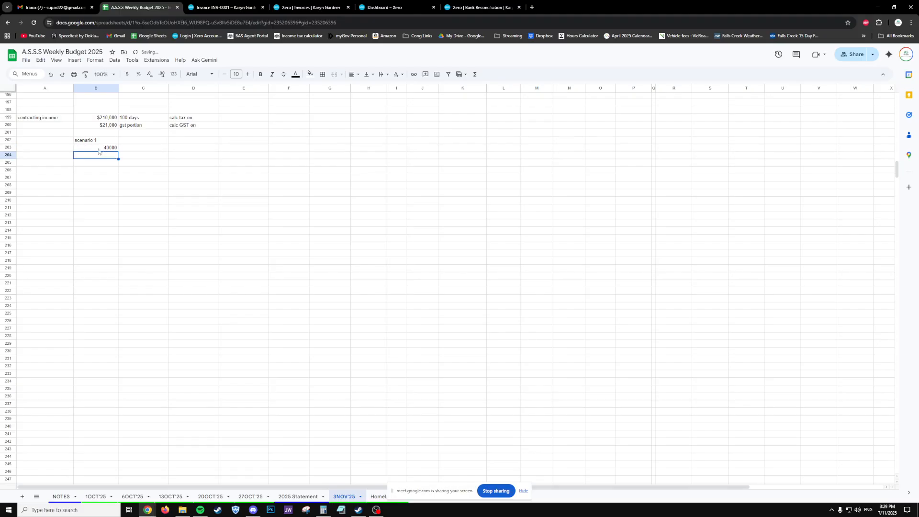
key("Up")
left_click(98, 171)
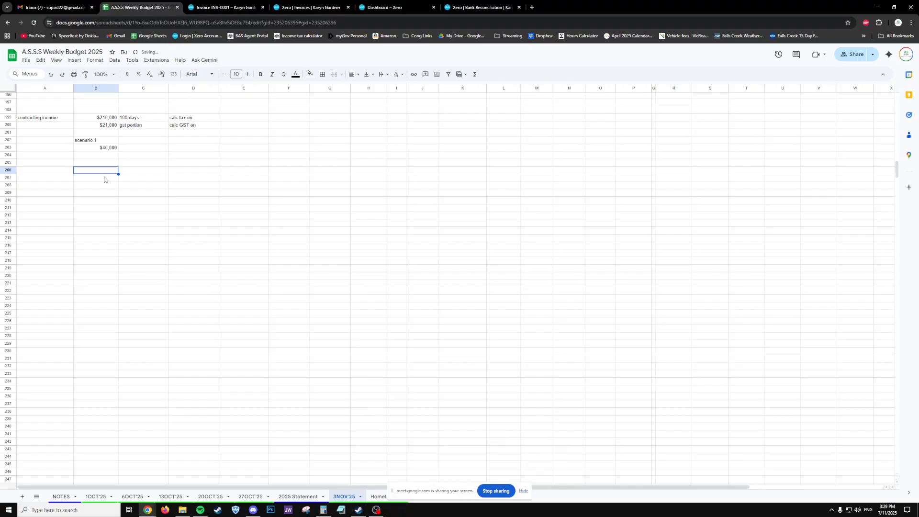
left_click(103, 149)
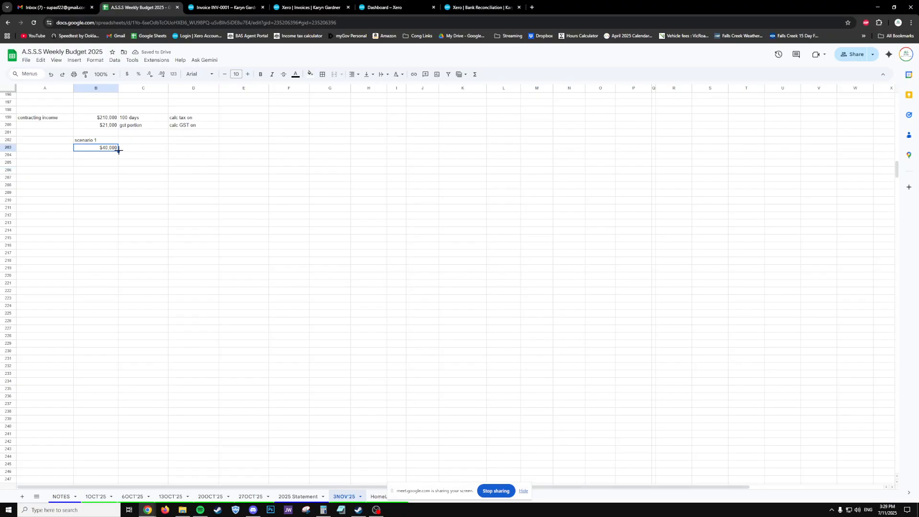
left_click_drag(119, 150, 117, 217)
left_click(158, 184)
left_click(135, 149)
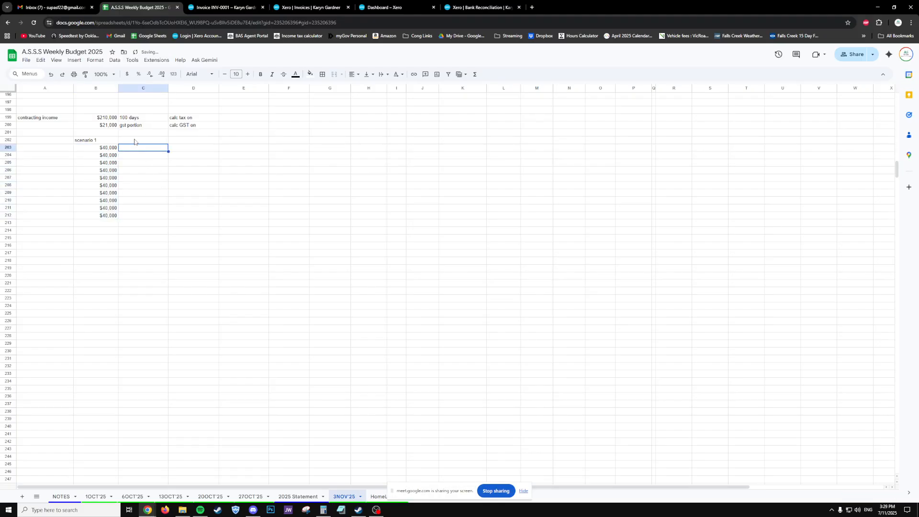
- Add an 'income tax' heading in C202 with 35% in C203
left_click(135, 140)
type("income")
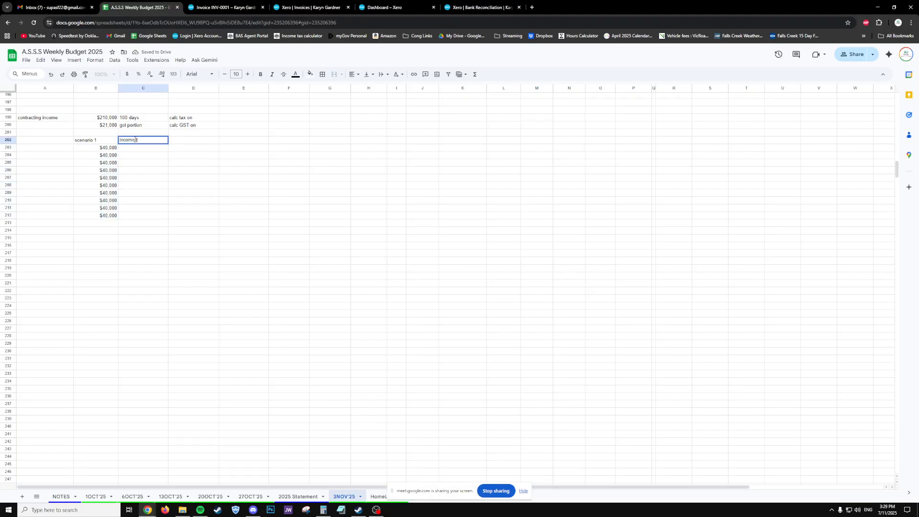
type(" tax")
key("Return")
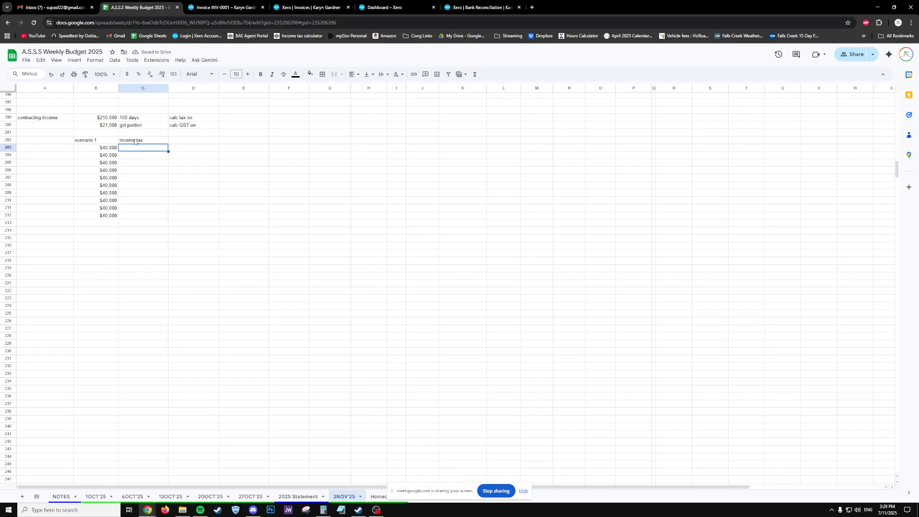
type("35%")
key("Return")
- Fill 35% down to C212 and compute each row's tax as rate × income ($14,000) in column D
left_click(150, 149)
left_click_drag(169, 151, 160, 217)
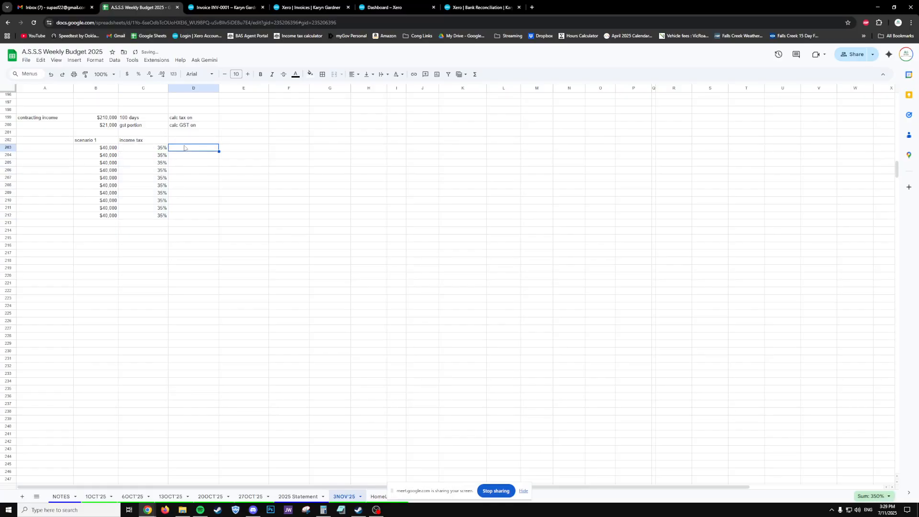
left_click(184, 147)
type("=")
key("Left")
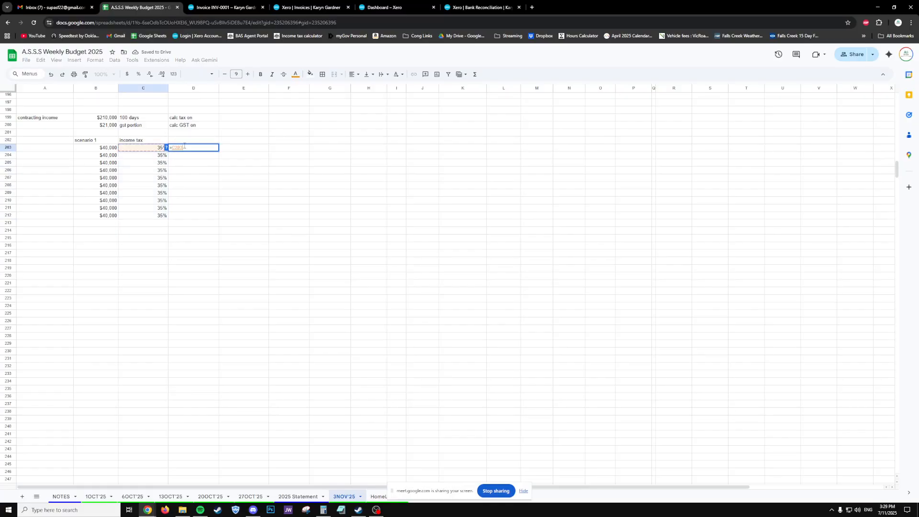
type("*")
key("Left")
key("Left")
key("Return")
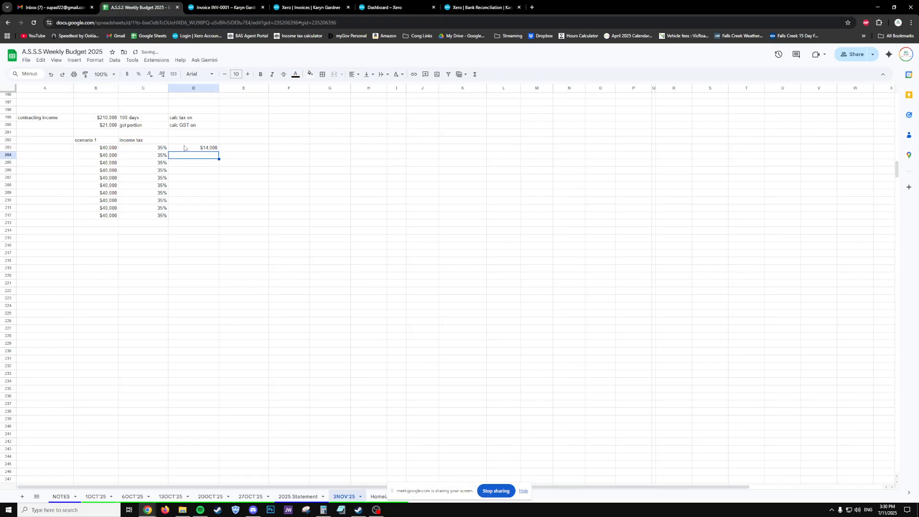
left_click(184, 148)
left_click_drag(219, 151, 204, 218)
- Head D202 'Income Tax amount' and rename C202 to 'income tax rate'
left_click(194, 141)
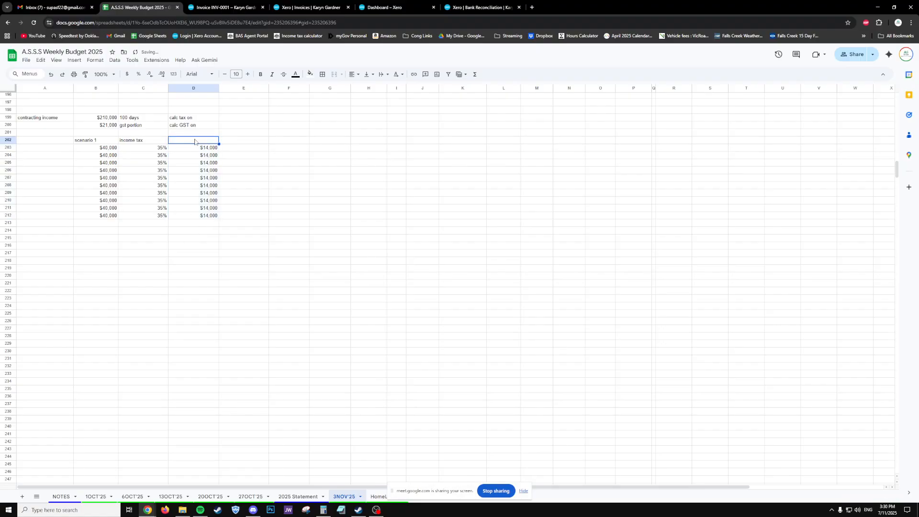
type("Income tTax amount")
key("Return")
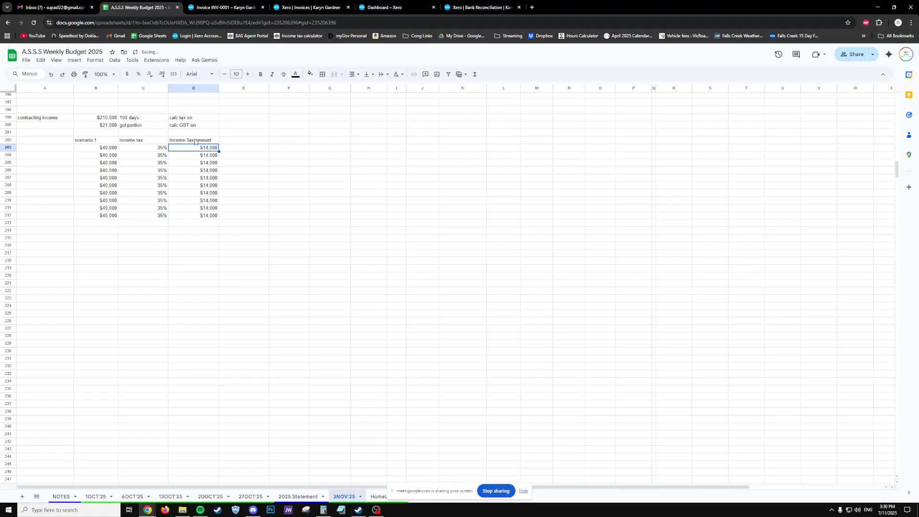
left_click(160, 139)
double_click(160, 140)
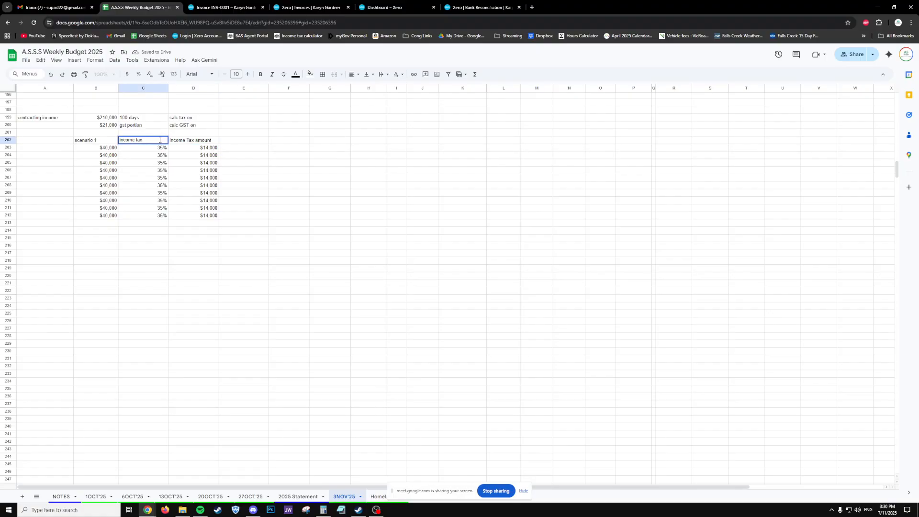
type("rate")
key("Return")
- Add a row 213 SUM totals across B:D, leaving C213 under the rates empty
left_click_drag(112, 149, 113, 216)
left_click(94, 224)
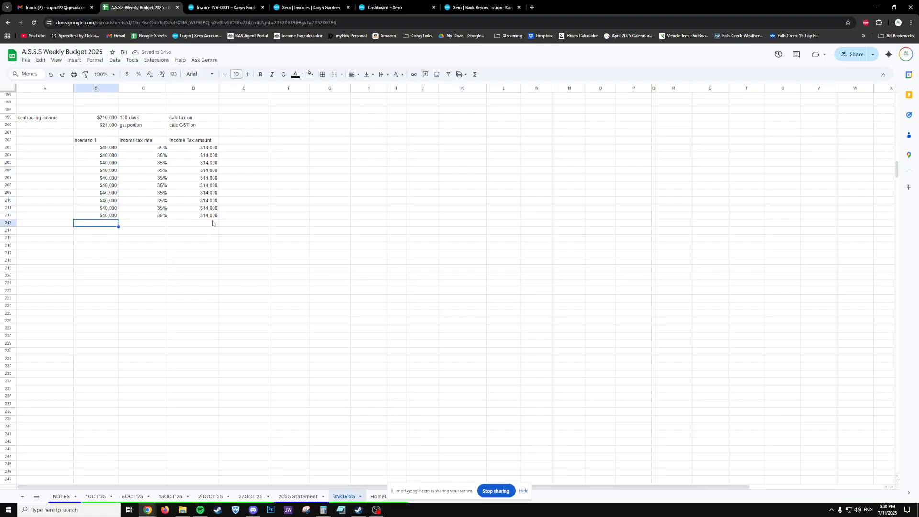
left_click(210, 223)
key("Up")
left_click(117, 225)
type("=SUM")
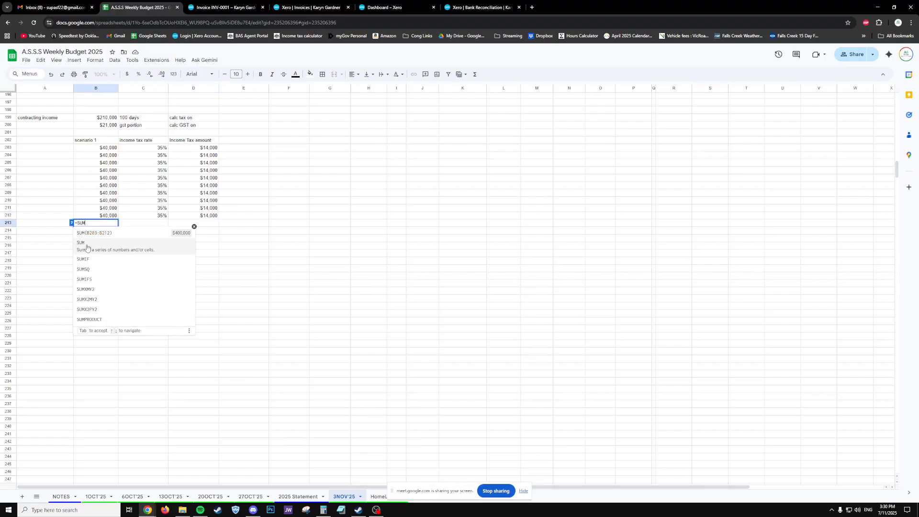
left_click(94, 232)
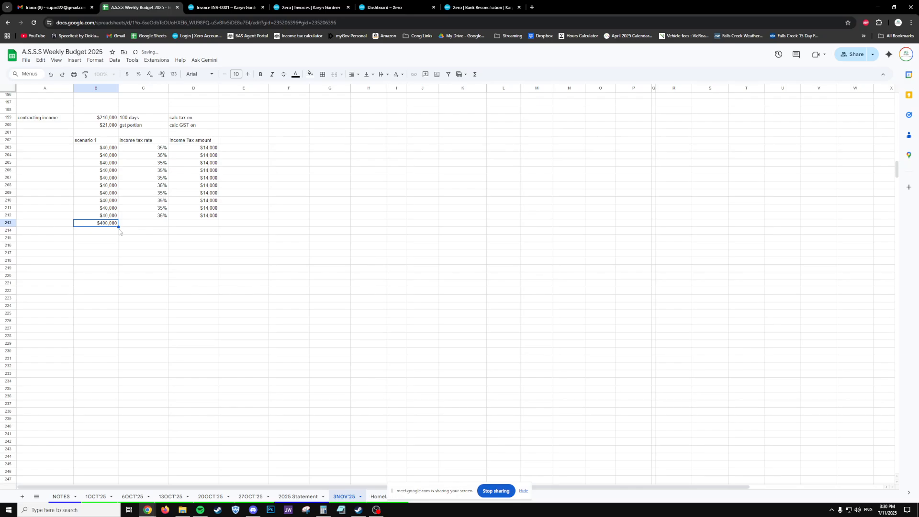
left_click_drag(119, 226, 191, 223)
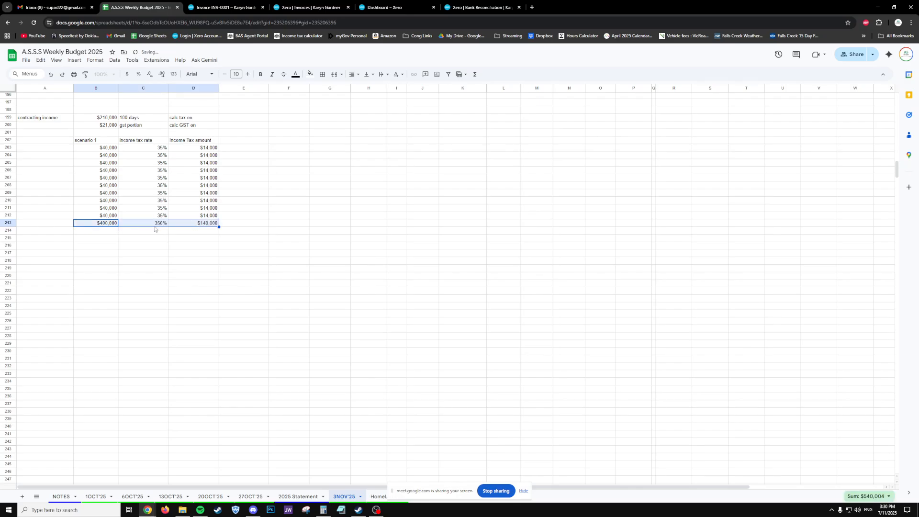
left_click(156, 225)
key("Delete")
- Check the $400,000 income and $140,000 tax totals and the tax rate cells
left_click(197, 225)
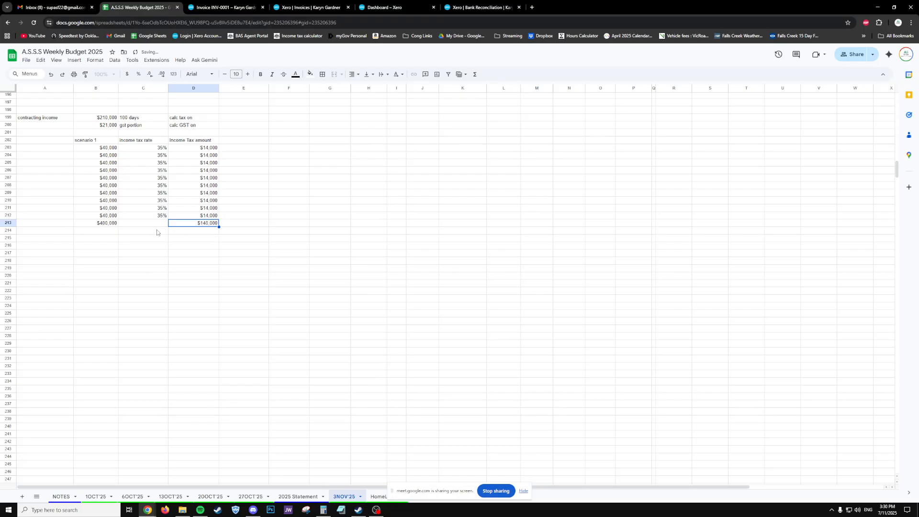
left_click(107, 222)
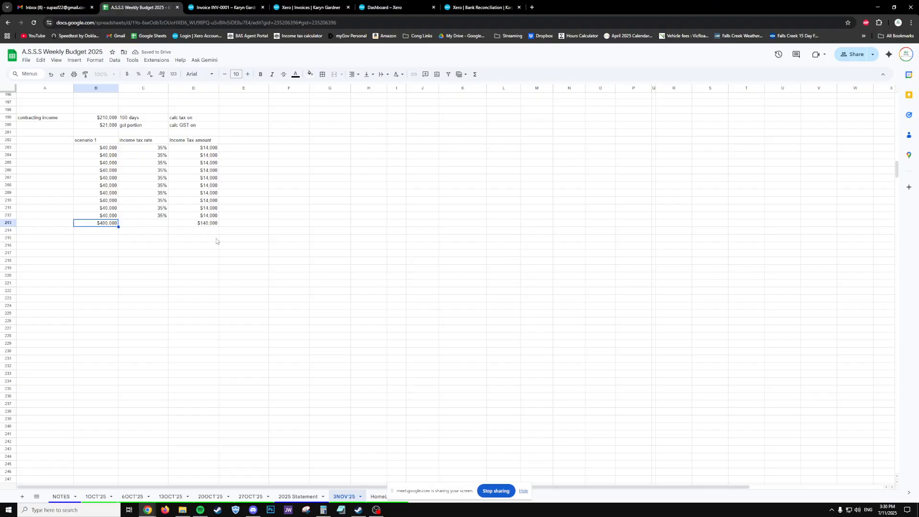
left_click(206, 224)
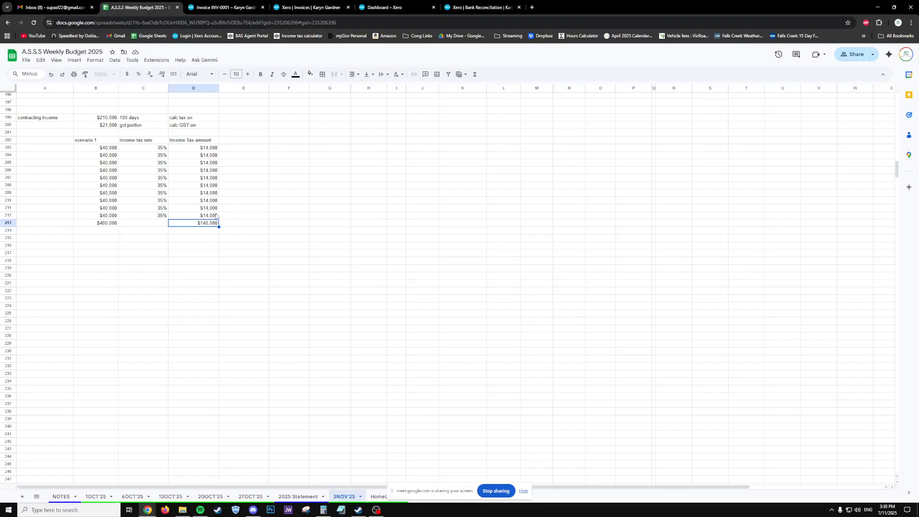
left_click_drag(206, 142, 195, 228)
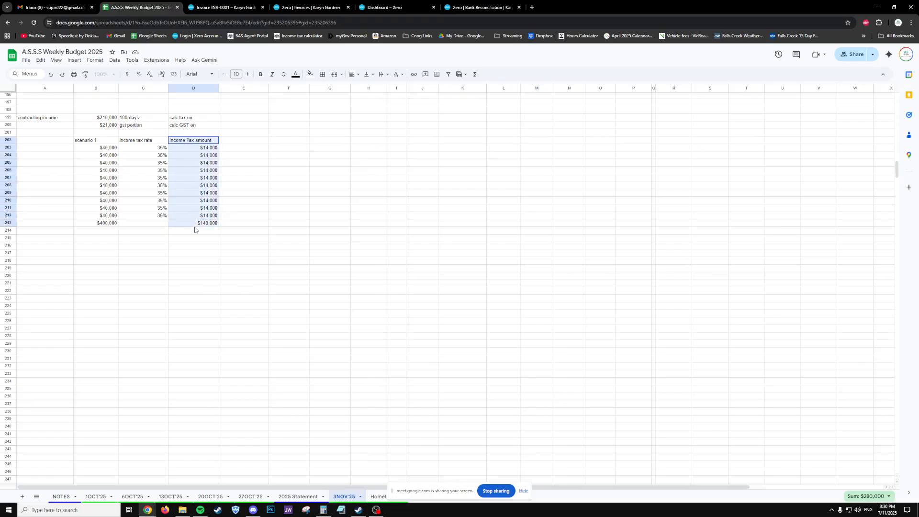
left_click(107, 225)
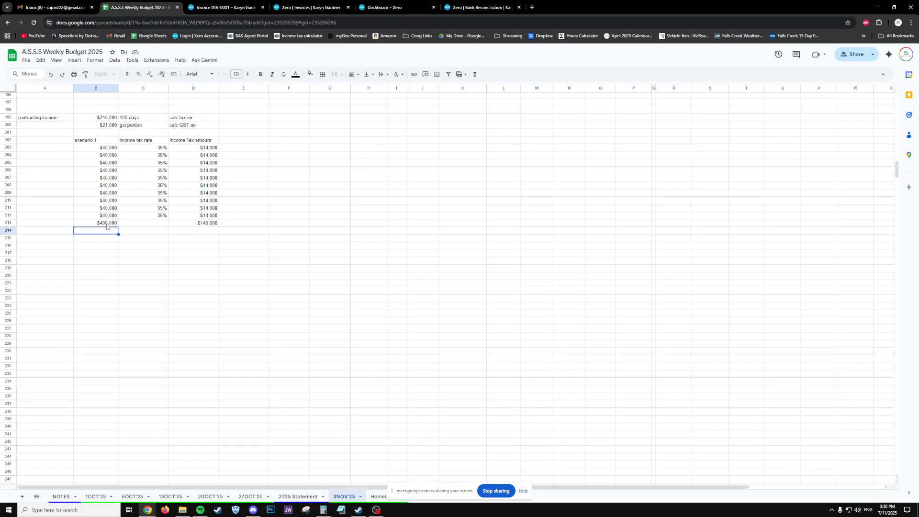
left_click(195, 226)
left_click(156, 150)
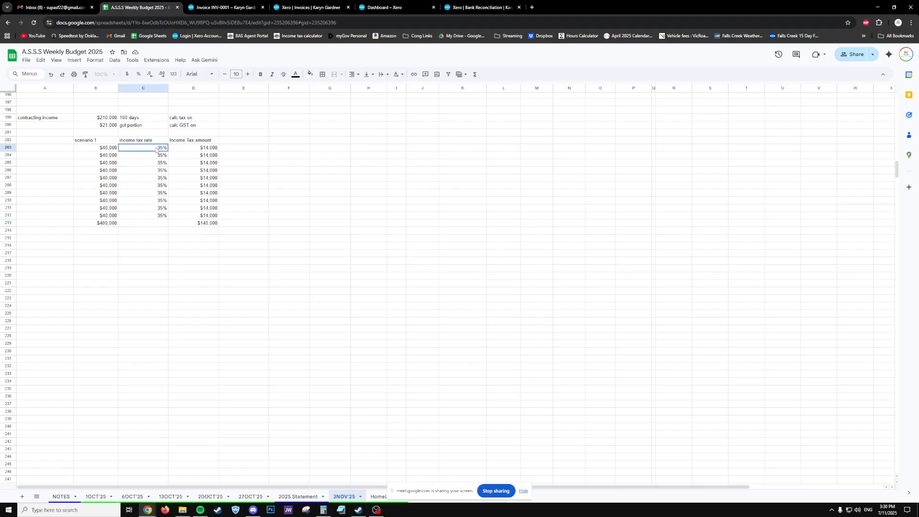
left_click_drag(157, 150, 156, 156)
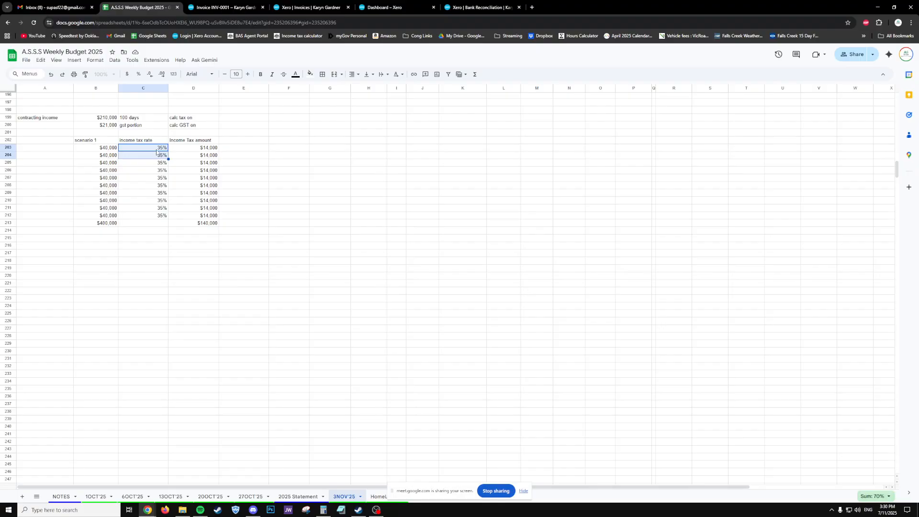
left_click(156, 150)
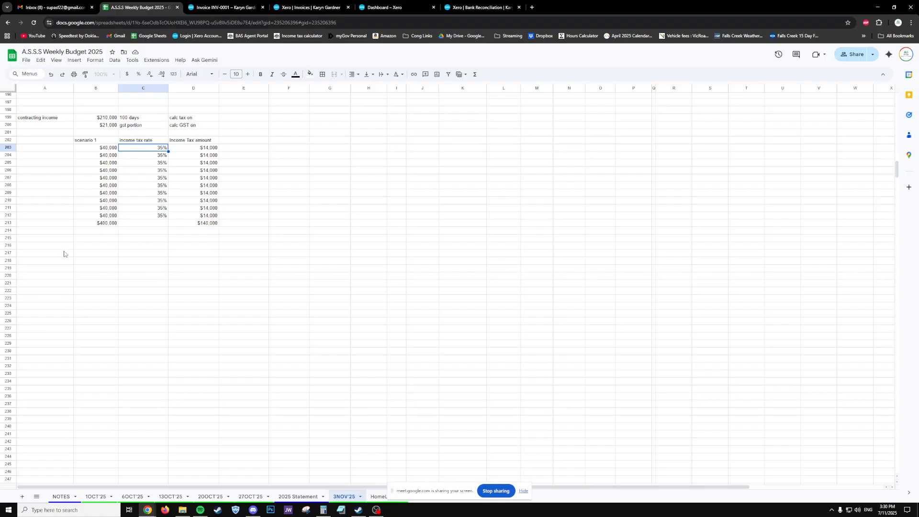
- Review the scenario 1 table and contracting income rows, then pick the scenario 2 heading cell
left_click(101, 142)
left_click_drag(101, 142, 208, 160)
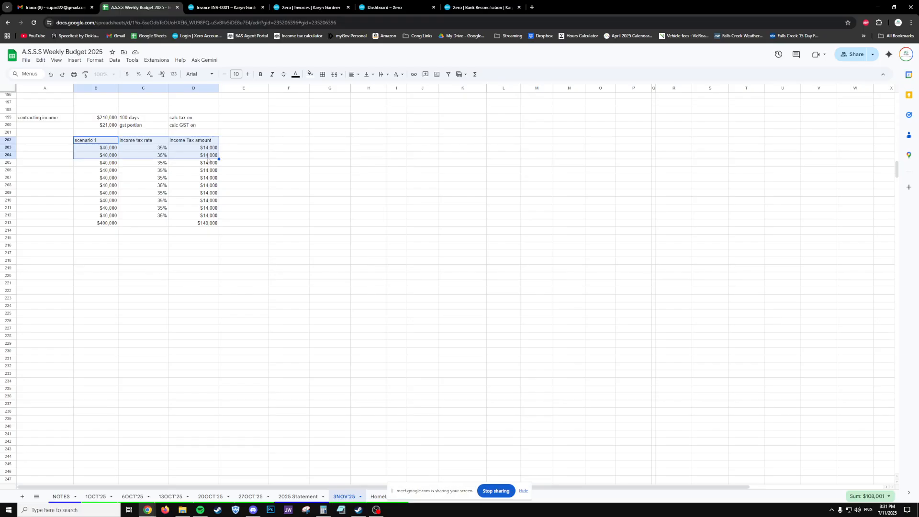
left_click(194, 140)
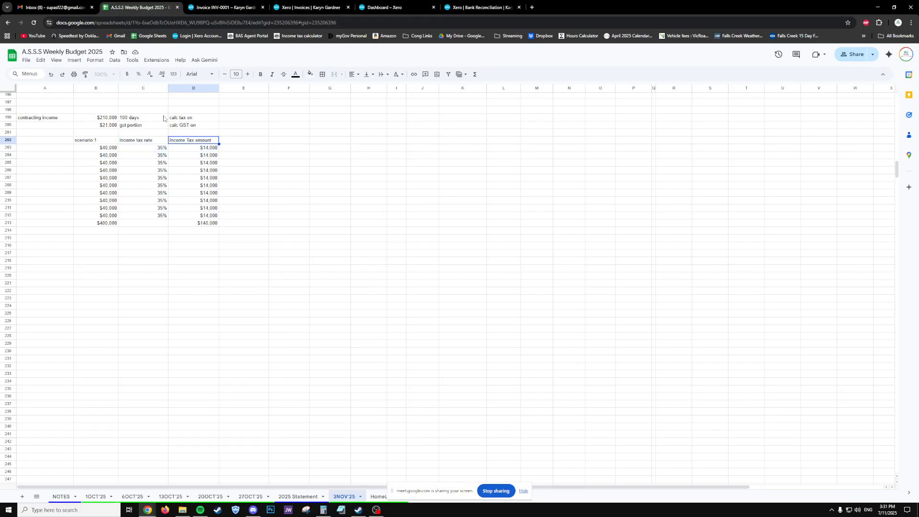
left_click_drag(110, 120, 198, 136)
left_click(259, 154)
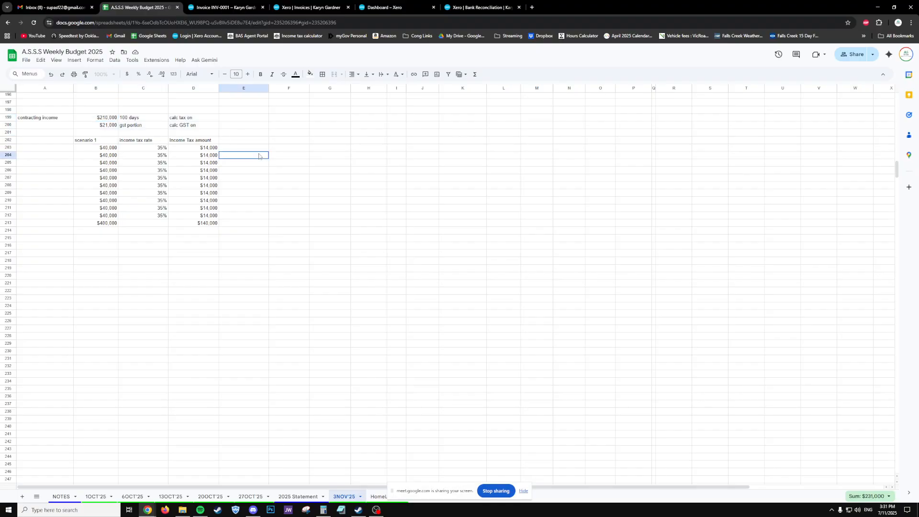
left_click(86, 270)
left_click(85, 240)
- Head B215 'scenario 2' and link B216 to the $400,000 income and D216 to the $140,000 tax
type("scenario 2")
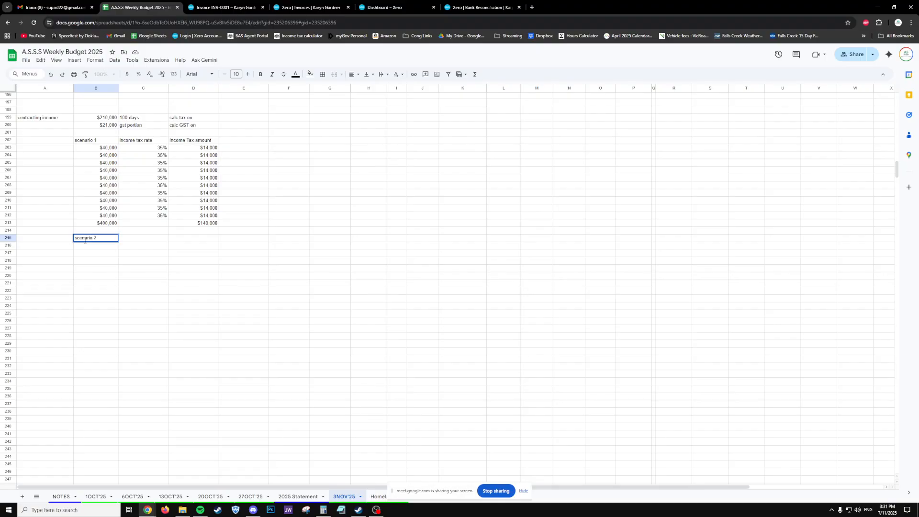
key("Return")
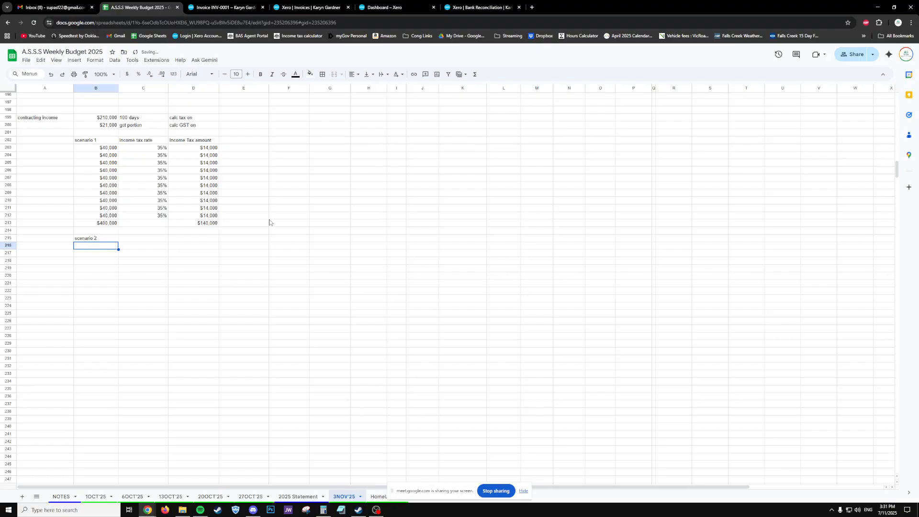
left_click_drag(201, 224, 105, 148)
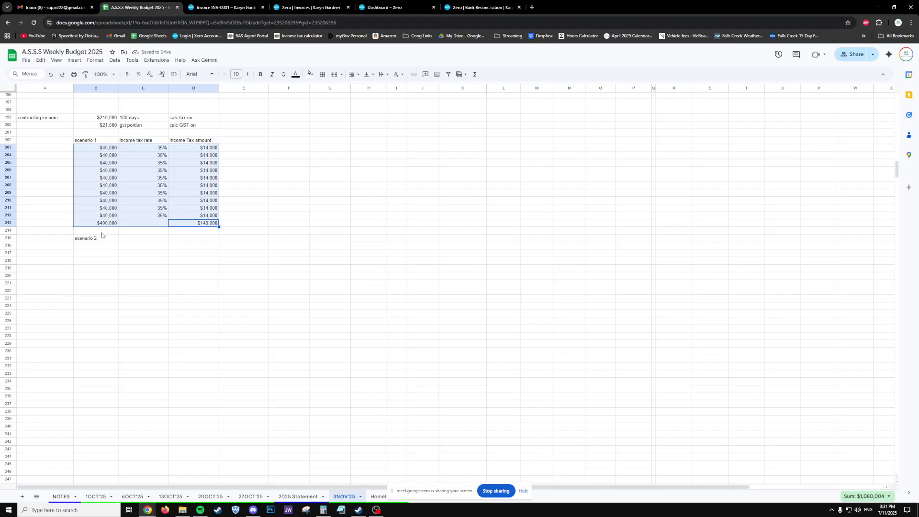
left_click(87, 252)
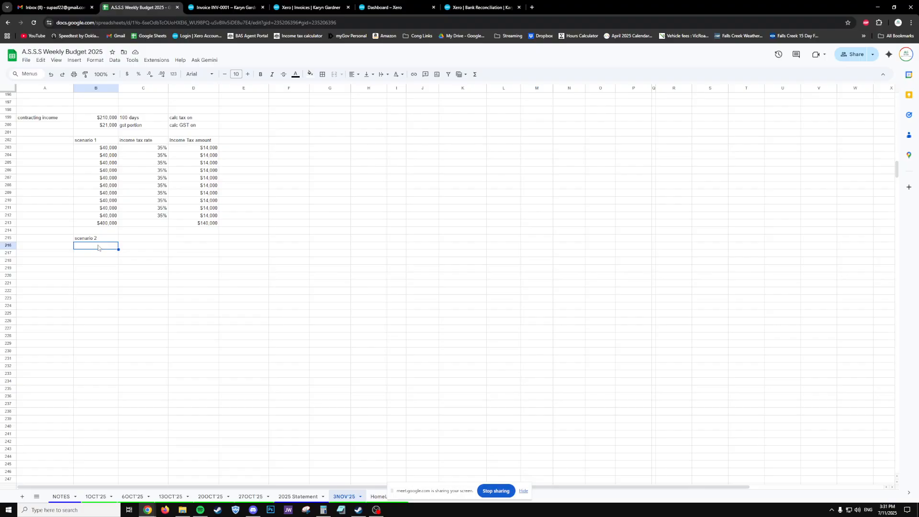
type("=")
key("Up")
key("Up")
key("Up")
key("Return")
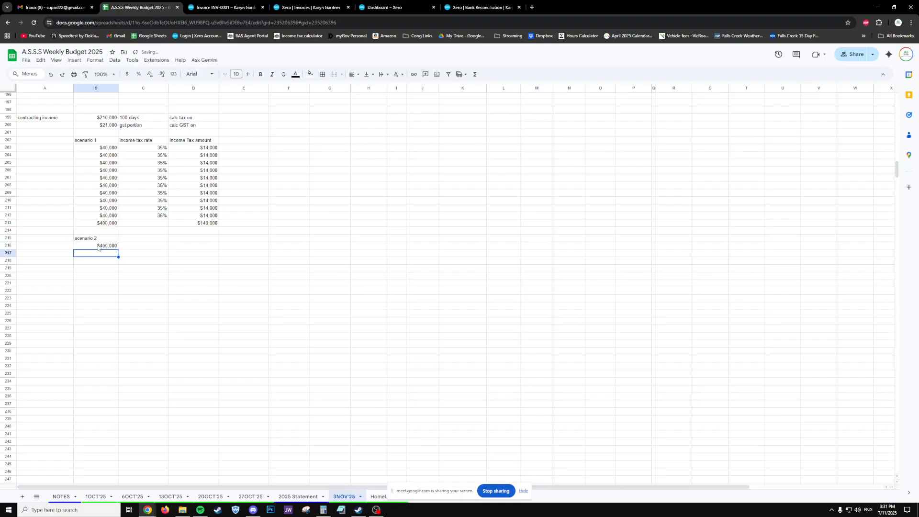
left_click(177, 248)
type("=")
key("Up")
key("Up")
key("Up")
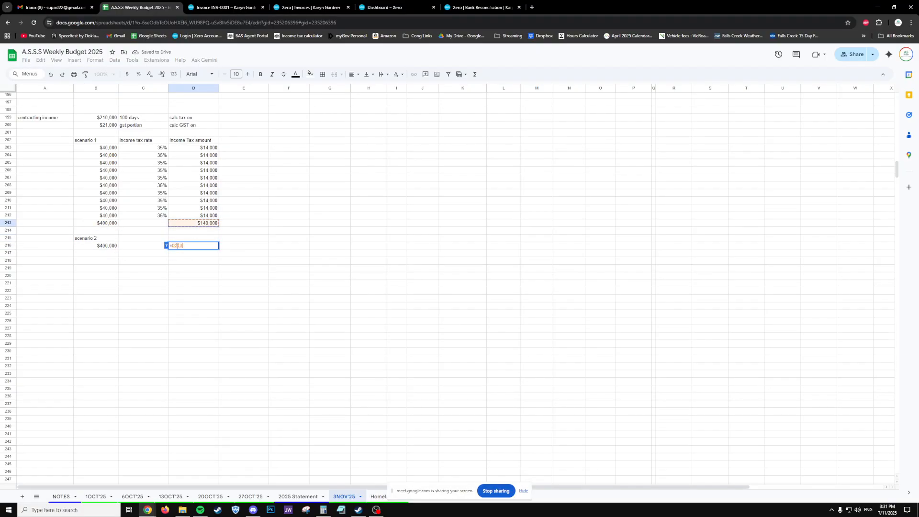
key("Return")
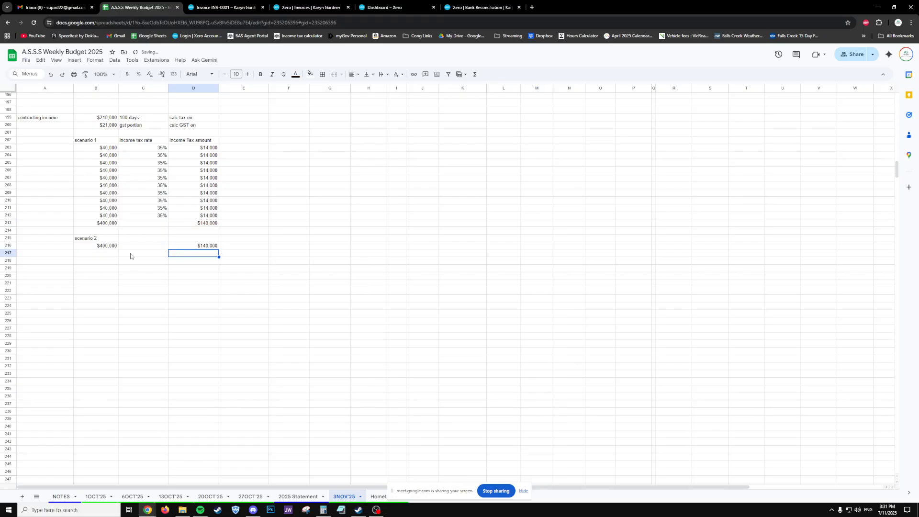
- Add 'PAYG Instalments' in B217 with =D216/4 ($35,000) in B218
left_click(107, 255)
type("PAYG")
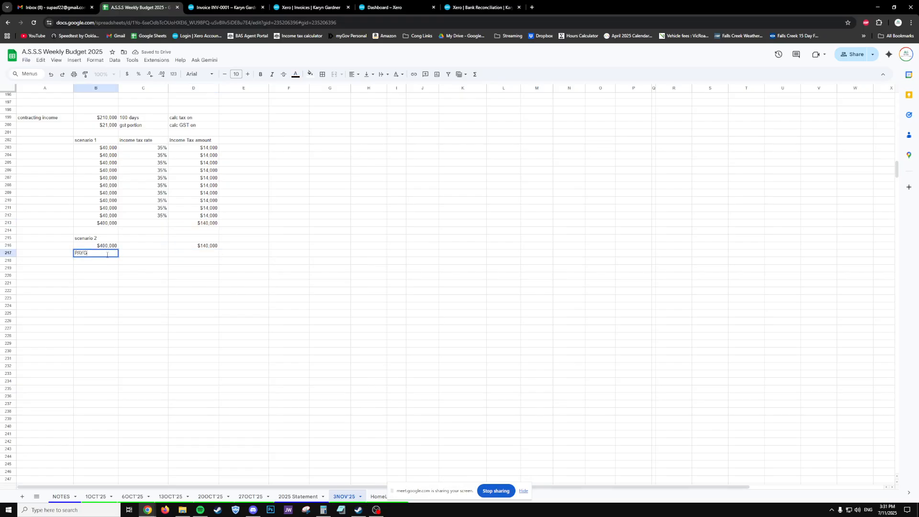
type(" Instalments")
key("Return")
type("=")
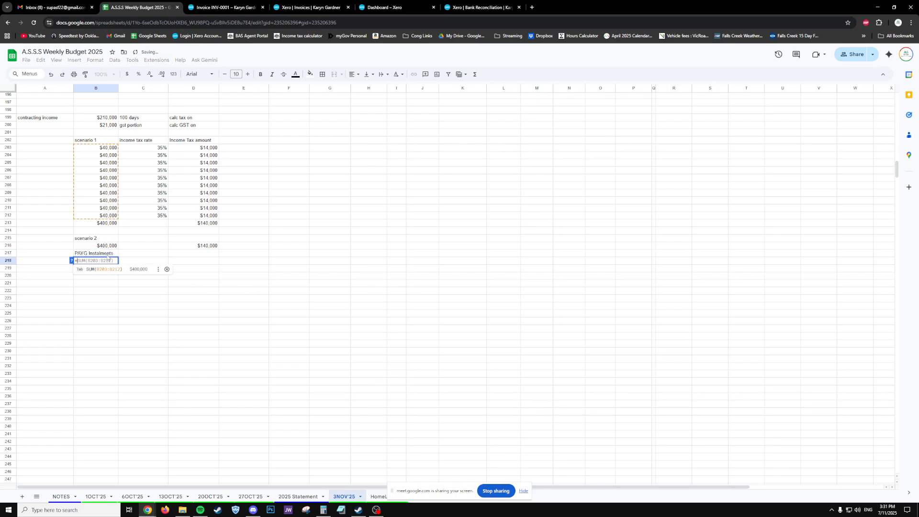
left_click(204, 248)
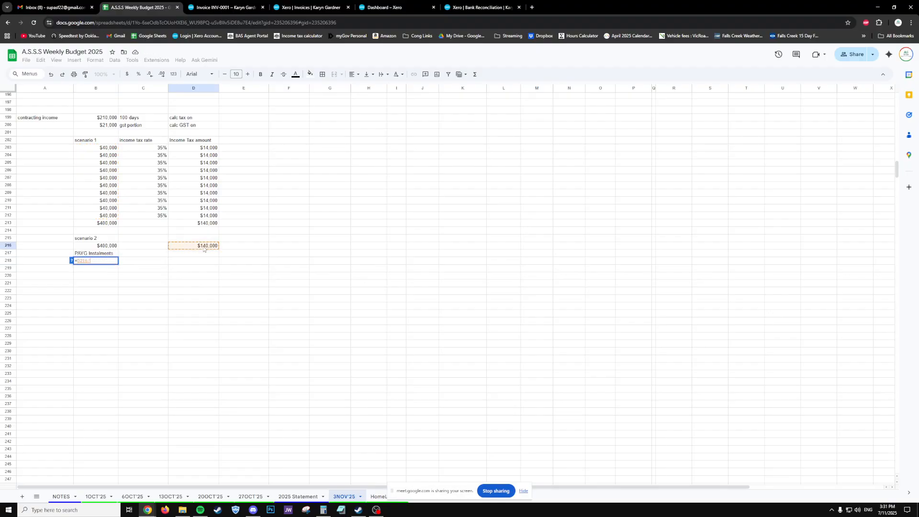
type("/4")
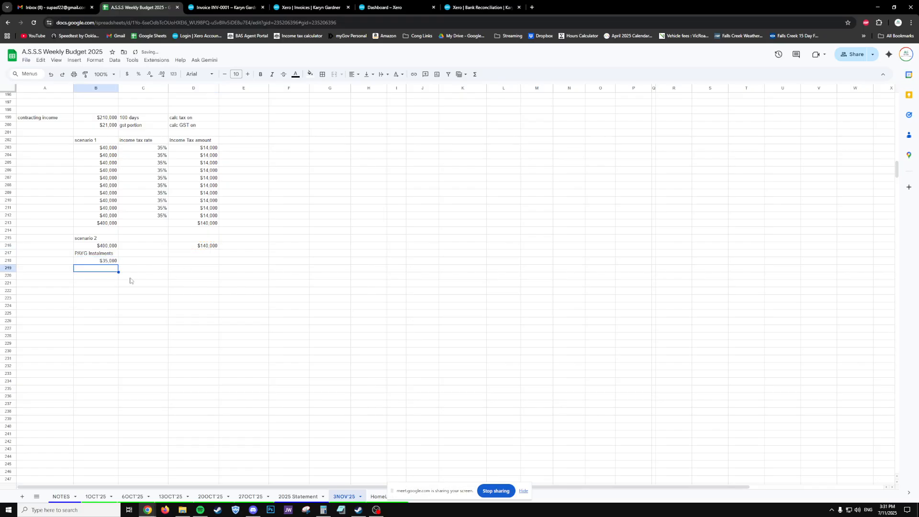
key("Return")
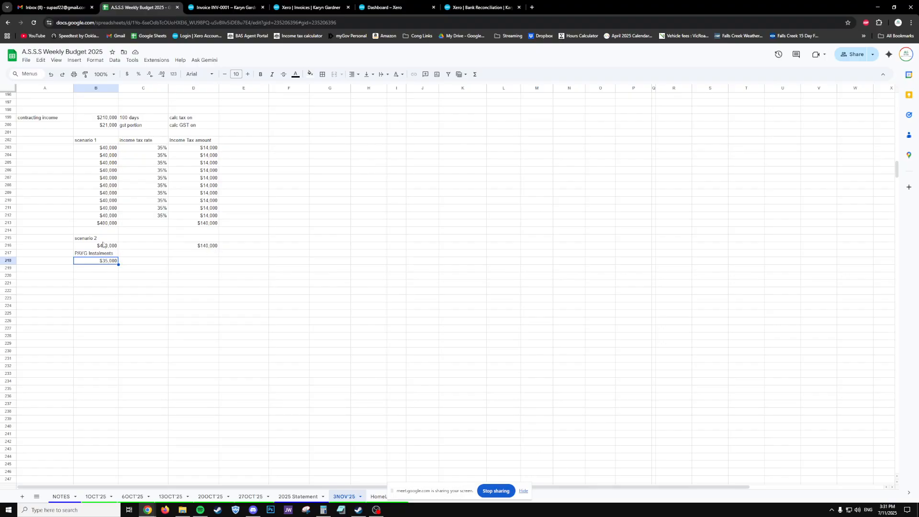
left_click_drag(103, 245, 194, 243)
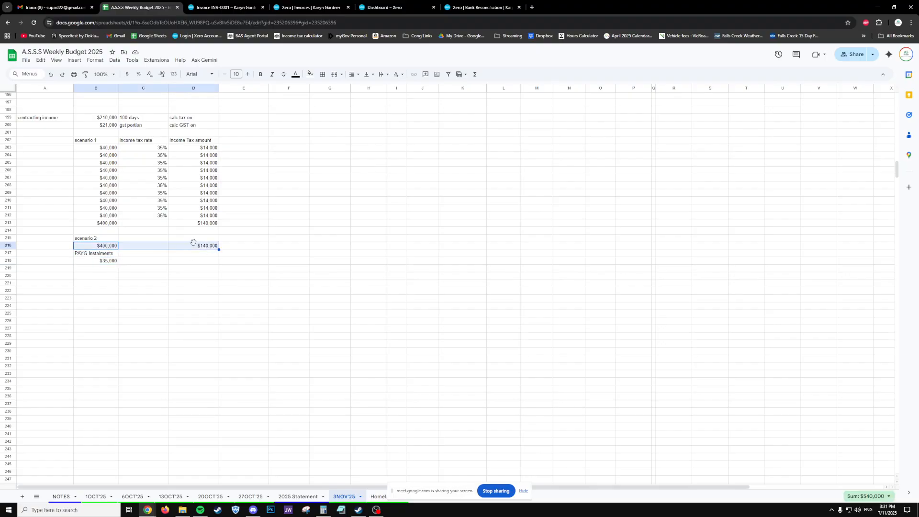
left_click(96, 279)
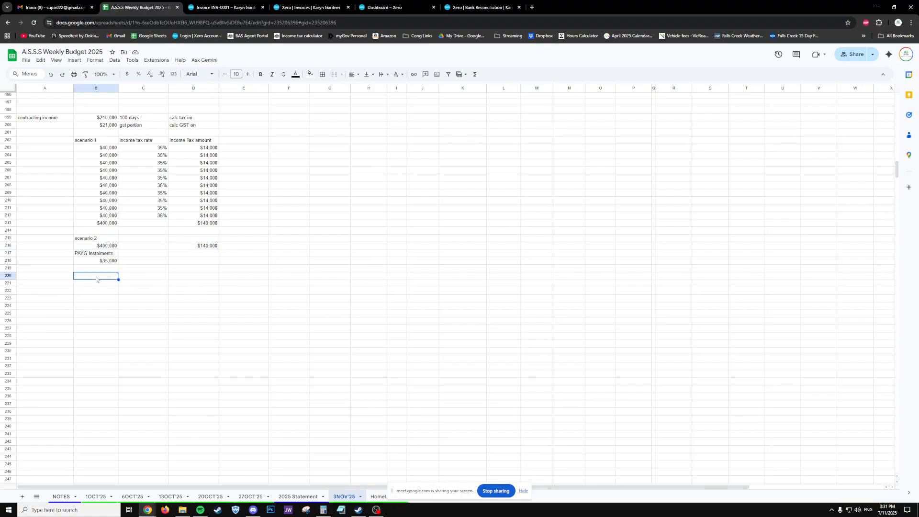
- List the instalment due dates June'30, oct'31 and mar'28 in B220:B222
left_click(94, 269)
left_click(99, 289)
left_click(94, 279)
type("June'30")
key("Return")
type("mar")
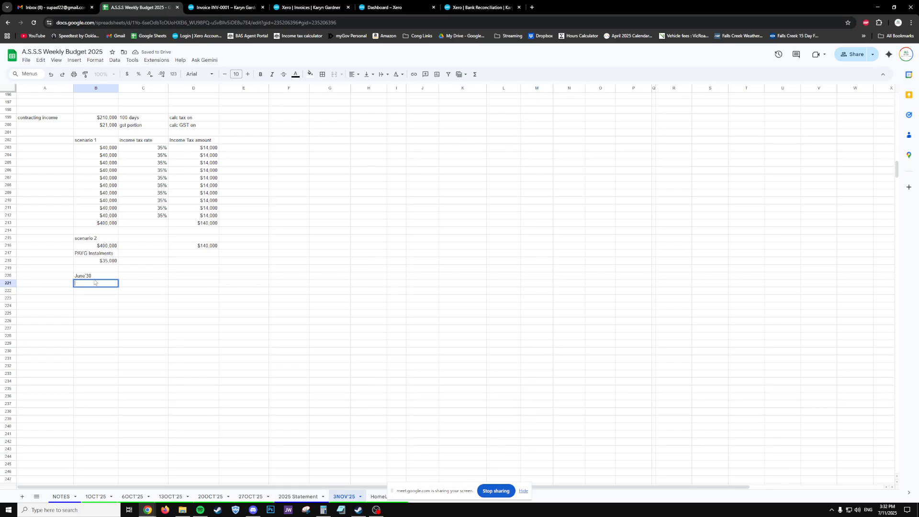
type("oct'31")
key("Return")
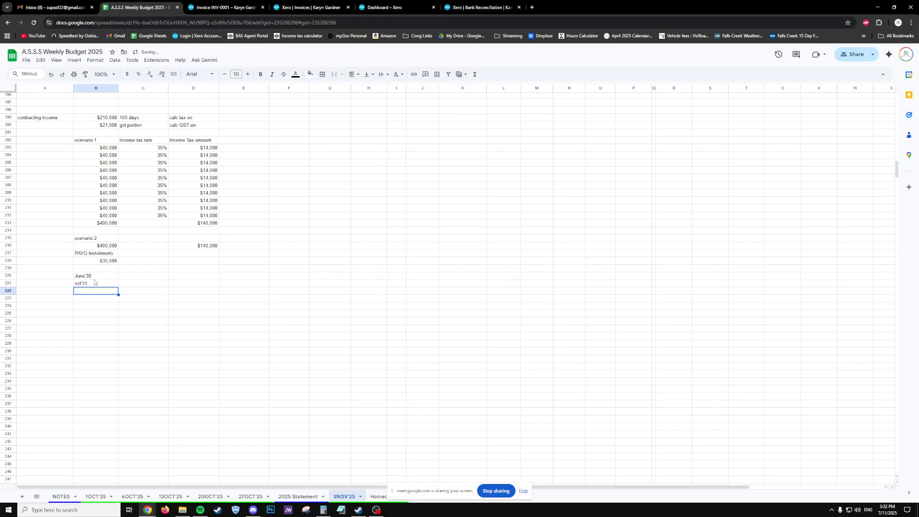
type("mar")
type("'3")
key("Return")
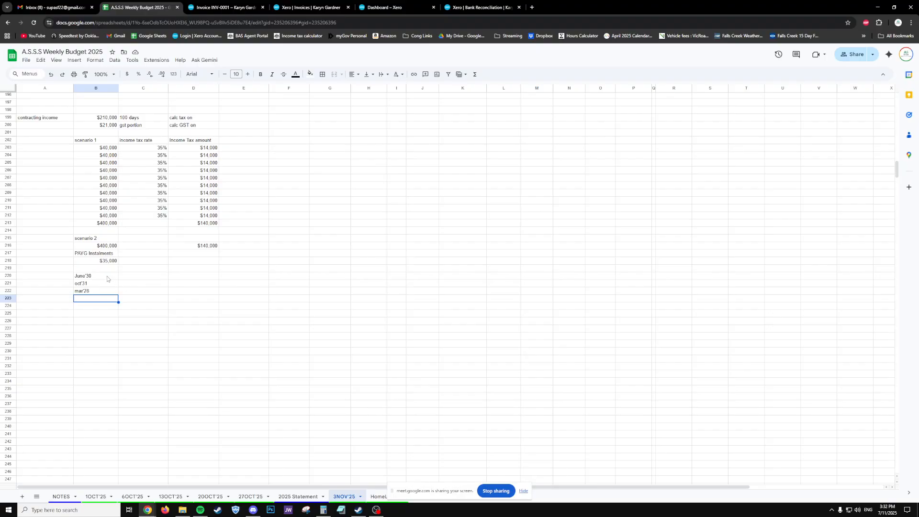
left_click_drag(110, 277, 112, 299)
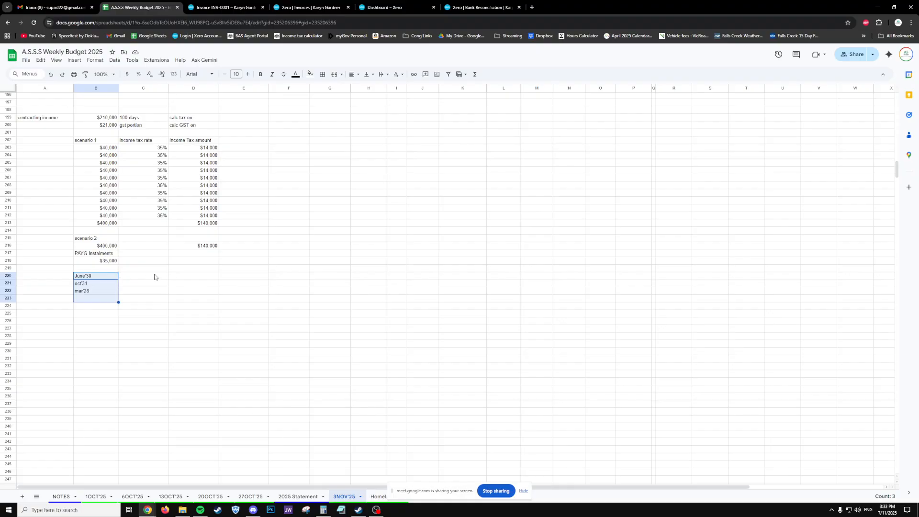
- Enter 160000 in D219 and format it as currency to show $160,000.00
left_click(174, 277)
left_click(99, 277)
left_click_drag(97, 284, 89, 305)
left_click(190, 277)
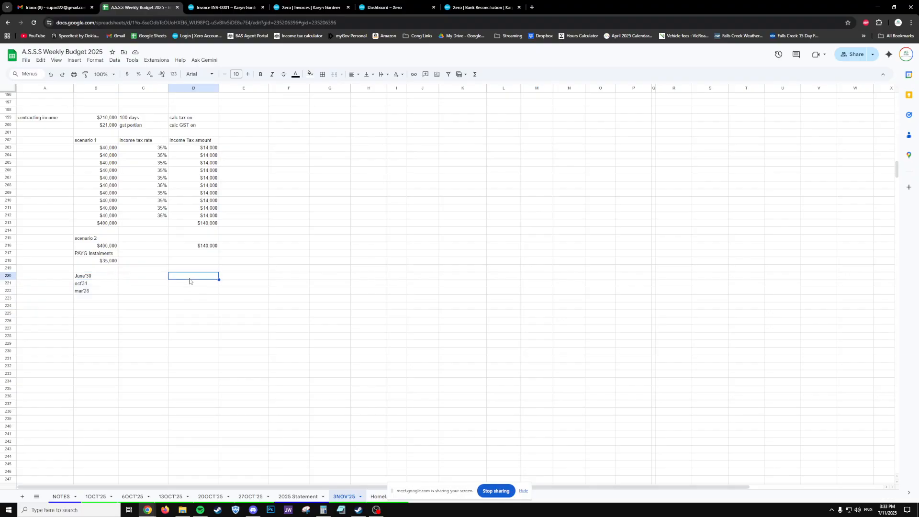
left_click(193, 270)
type("160000")
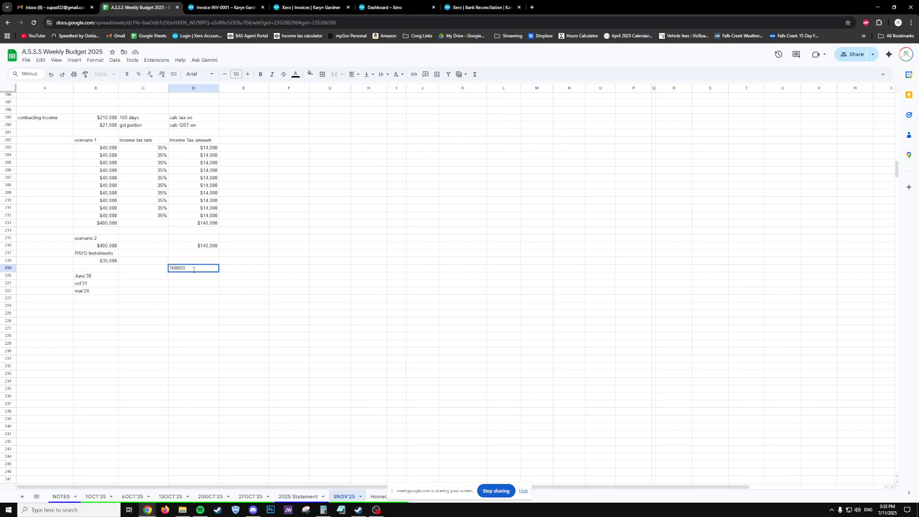
key("Return")
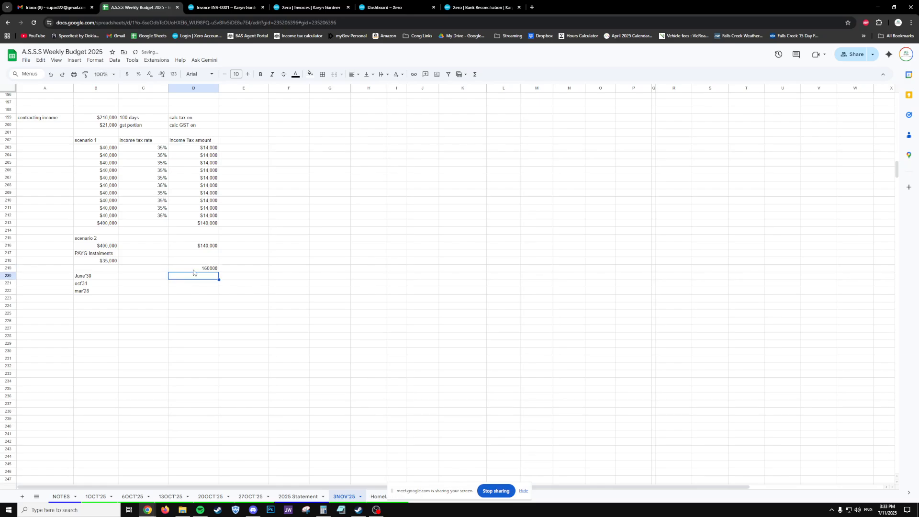
left_click(193, 271)
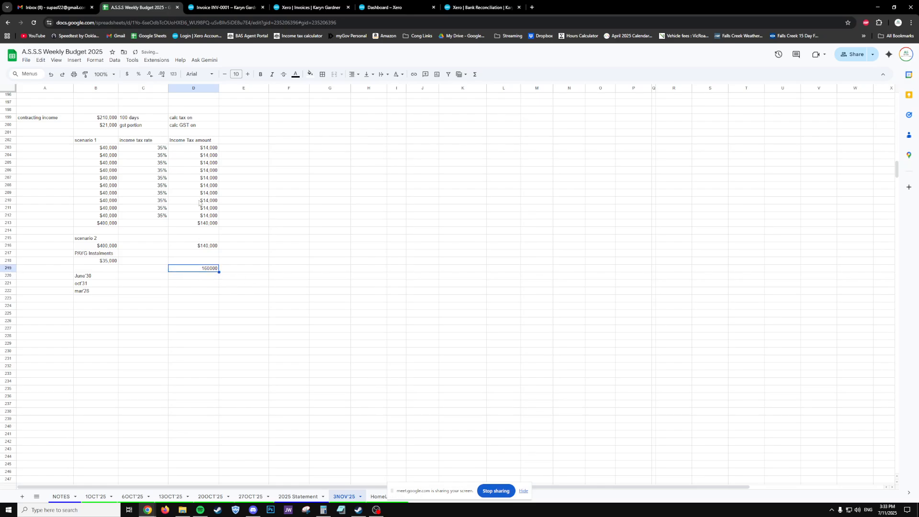
left_click(127, 74)
left_click_drag(215, 274, 205, 319)
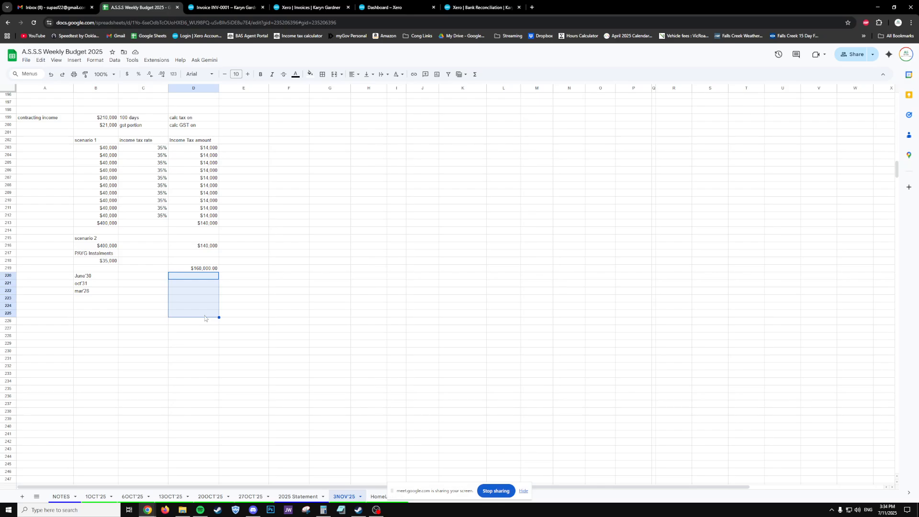
left_click(150, 149)
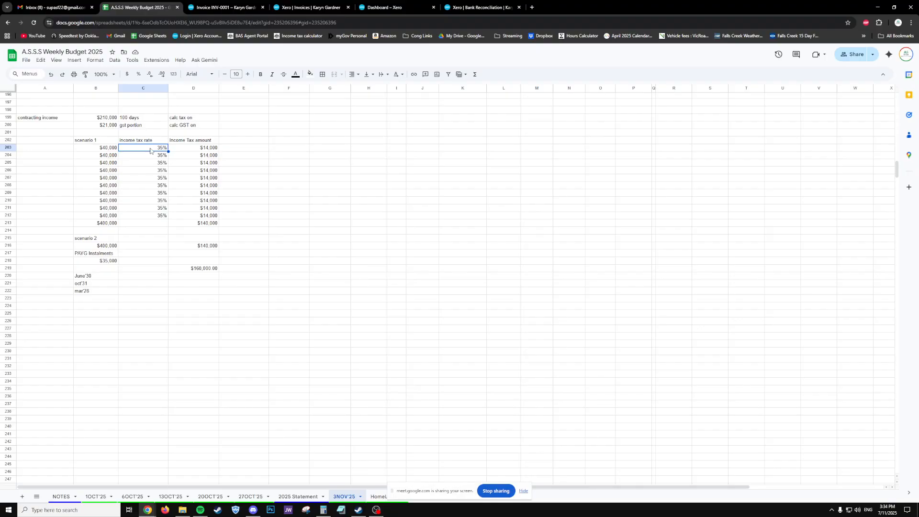
left_click(114, 126)
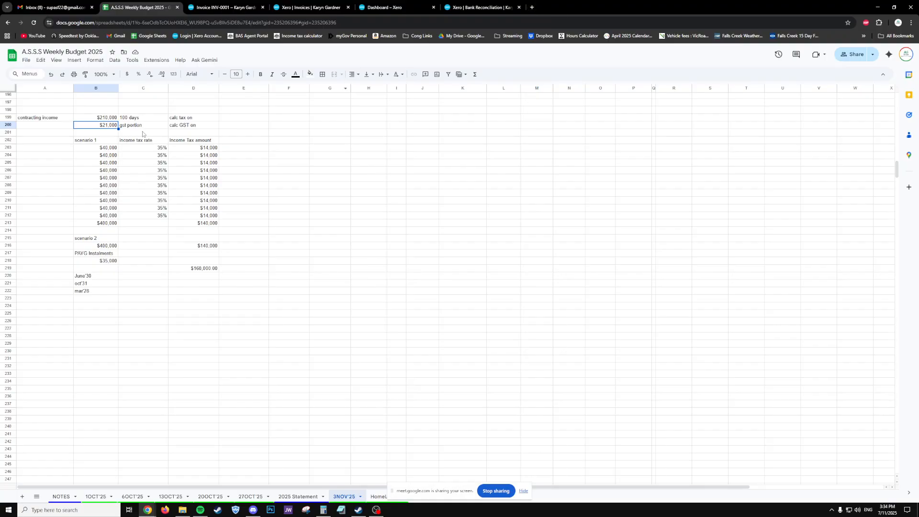
left_click_drag(111, 149, 155, 171)
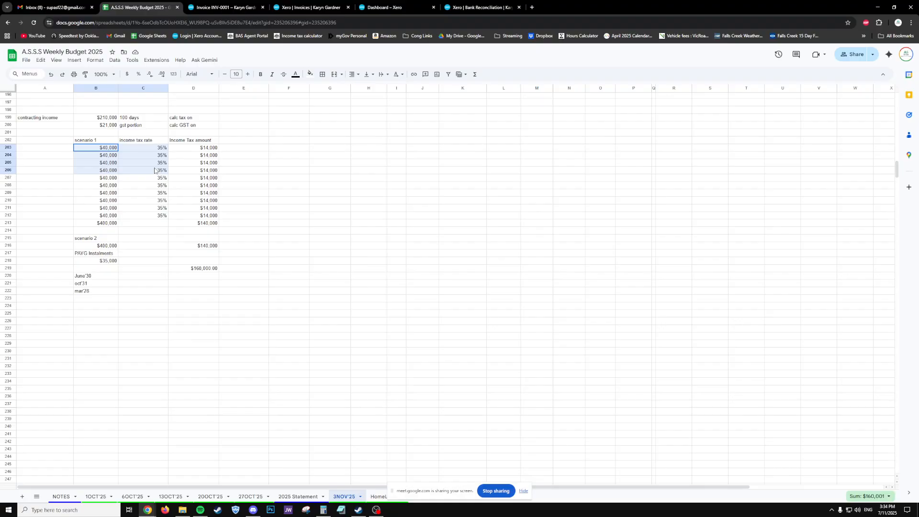
left_click_drag(154, 170, 154, 170)
left_click(111, 120)
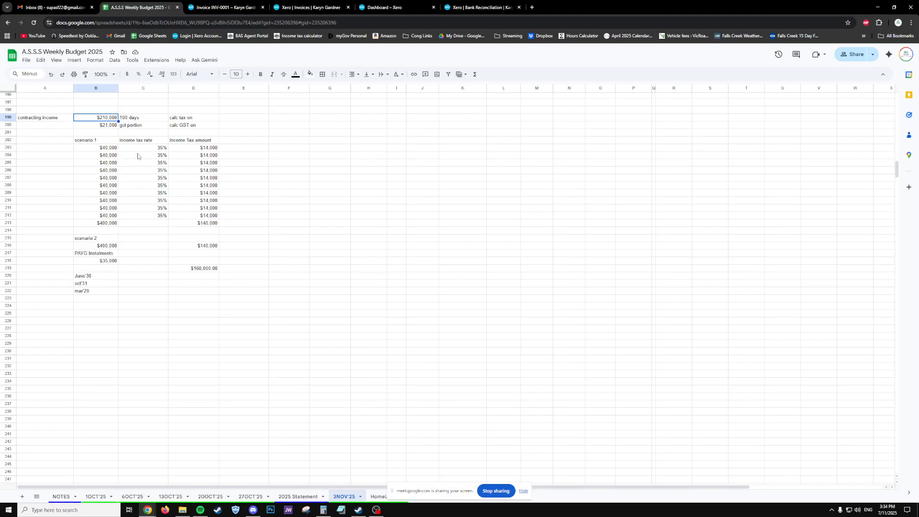
left_click_drag(139, 148, 145, 198)
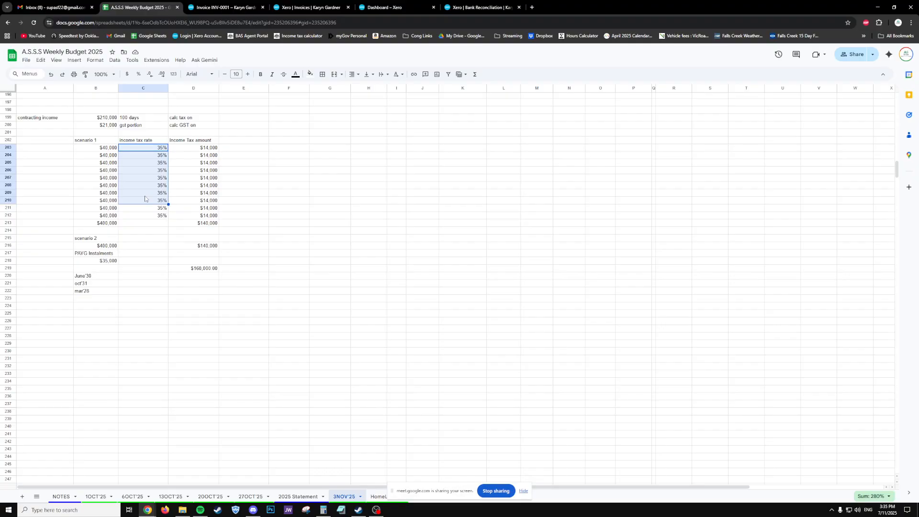
left_click(158, 148)
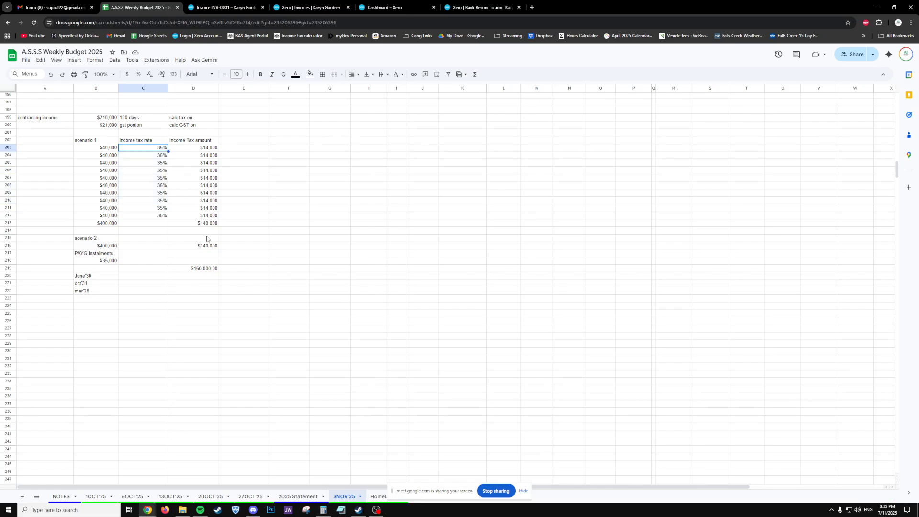
left_click(532, 7)
left_click_drag(539, 7, 546, 0)
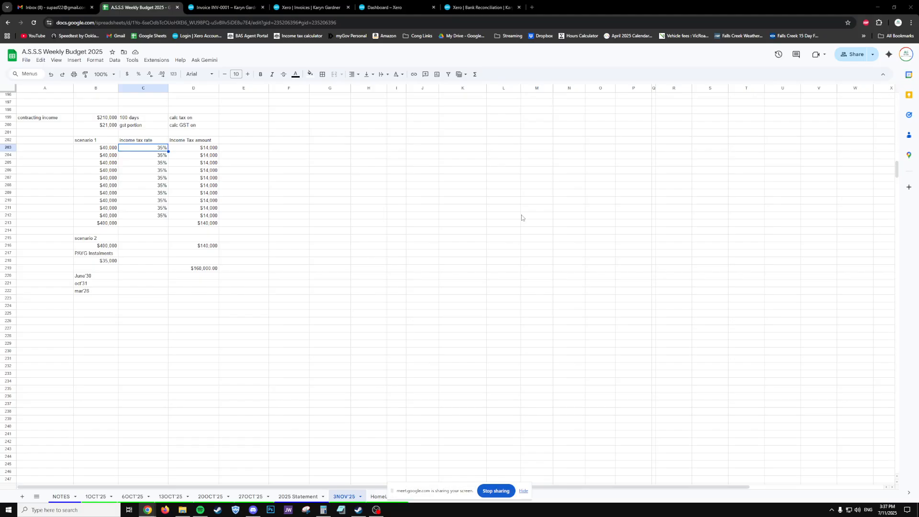
- Enter 210000 in B225 and 60638 in C225, formatting C225 as currency ($60,638.00)
left_click(380, 201)
left_click(141, 337)
left_click(92, 316)
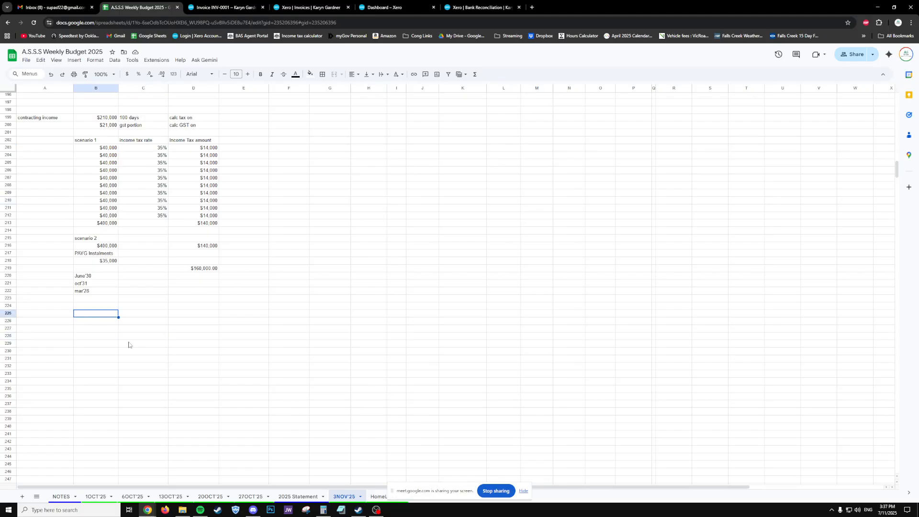
type("210000")
key("Tab")
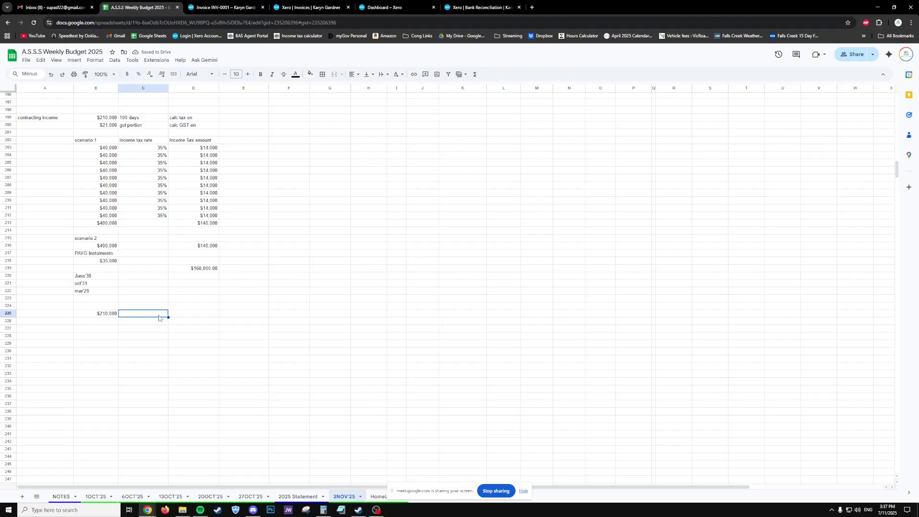
type("60638")
key("Tab")
left_click(137, 312)
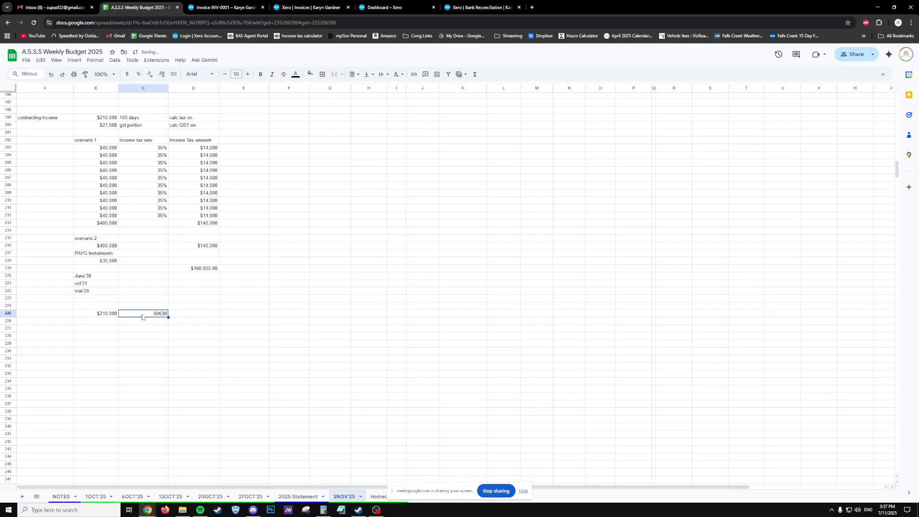
left_click(126, 74)
key("Tab")
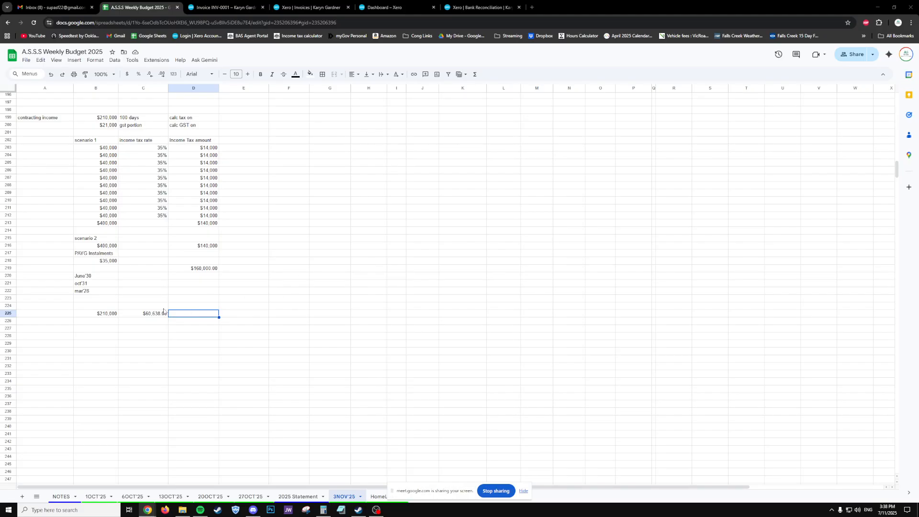
left_click(141, 316)
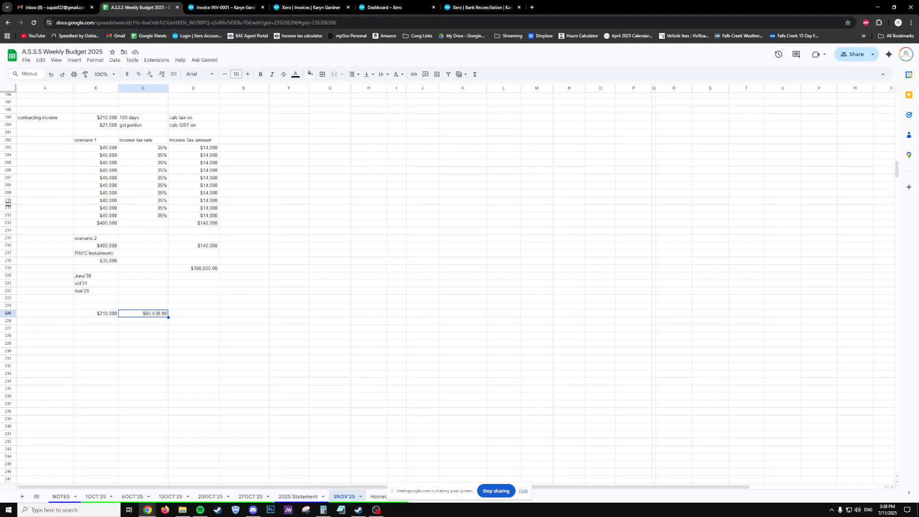
left_click_drag(159, 148, 158, 219)
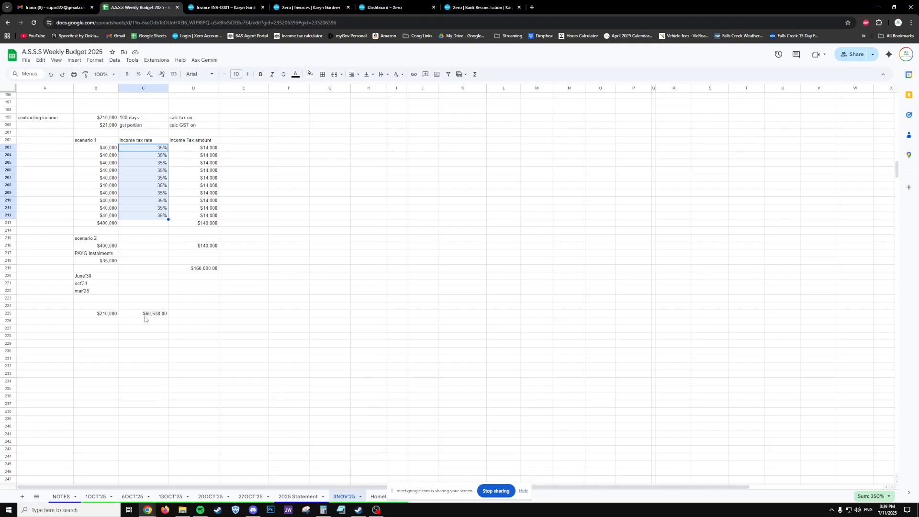
left_click(152, 156)
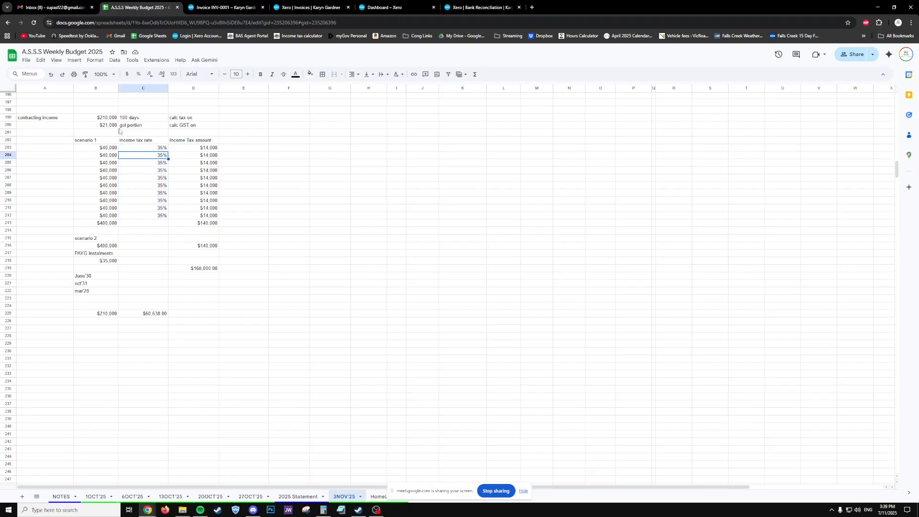
left_click(107, 314)
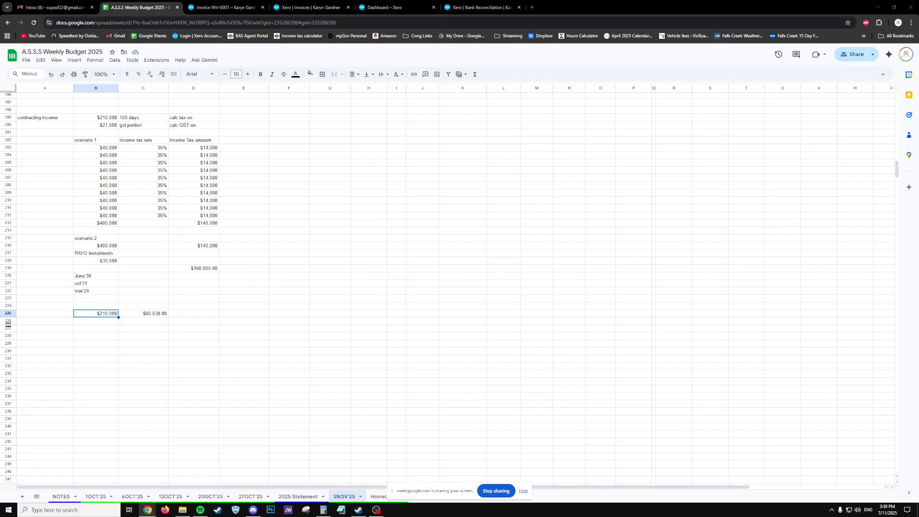
key("alt+Tab")
- Enter a 28.88% tax ratio in D225
left_click(182, 315)
type("$")
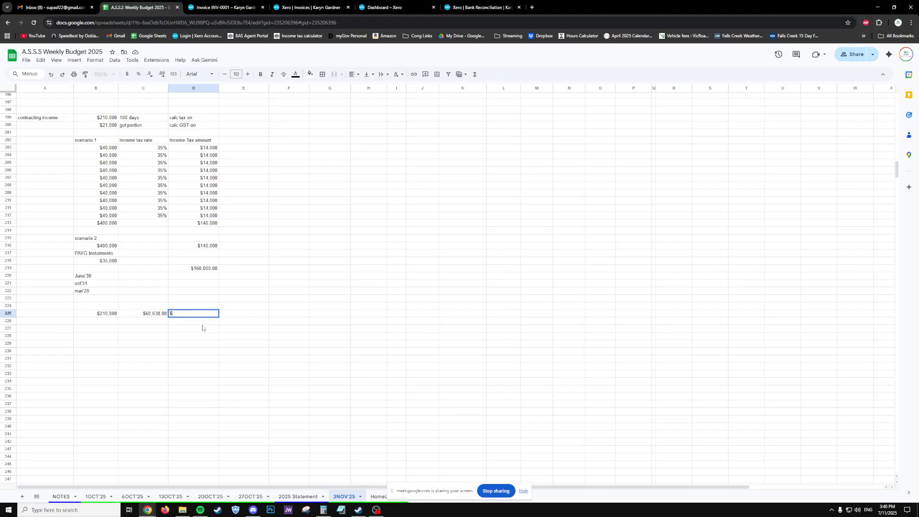
type("8.88%")
key("Return")
left_click(202, 328)
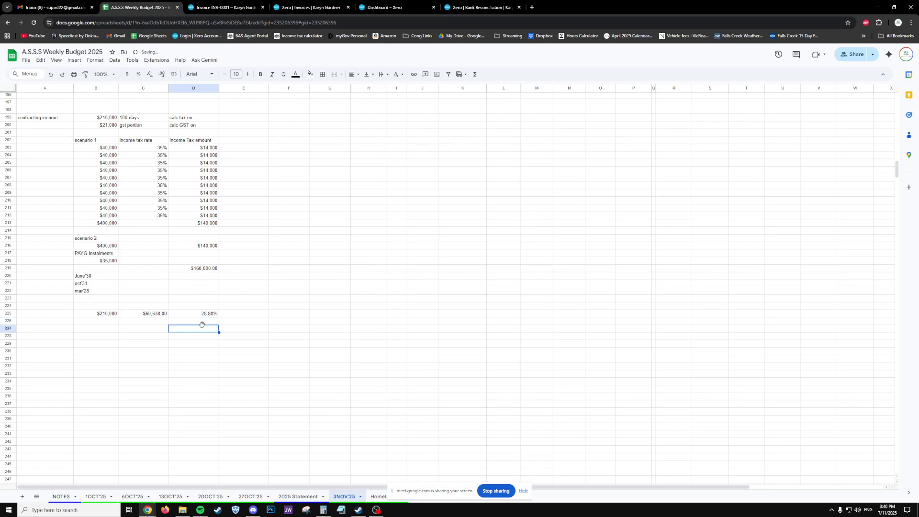
key("Left")
key("Left")
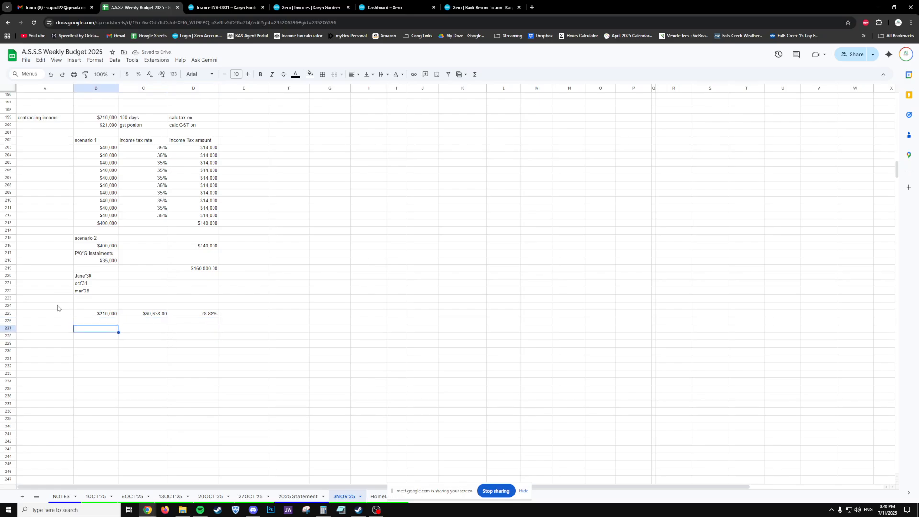
- Add the headings Income, Tax and Tax Ratio in B224:D224 above the figures
left_click(95, 306)
type("Income")
key("Tab")
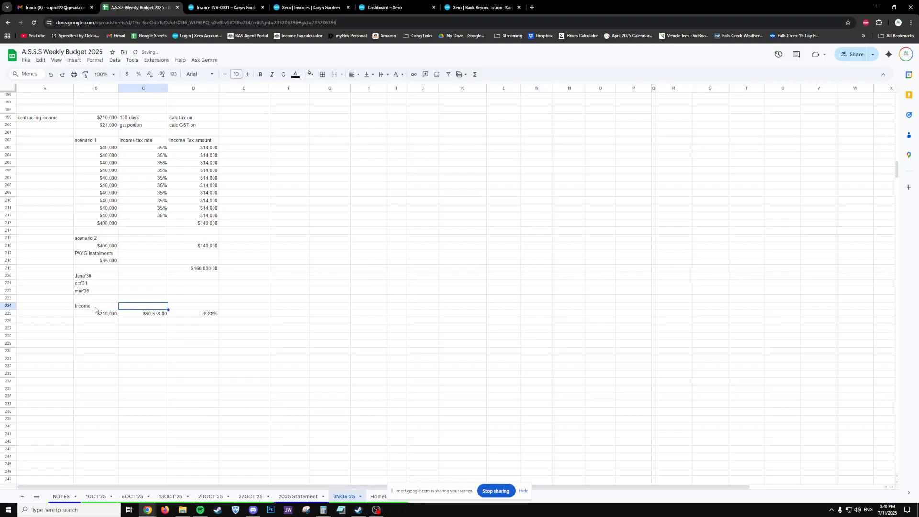
type("Tax")
key("Tab")
type("Iax")
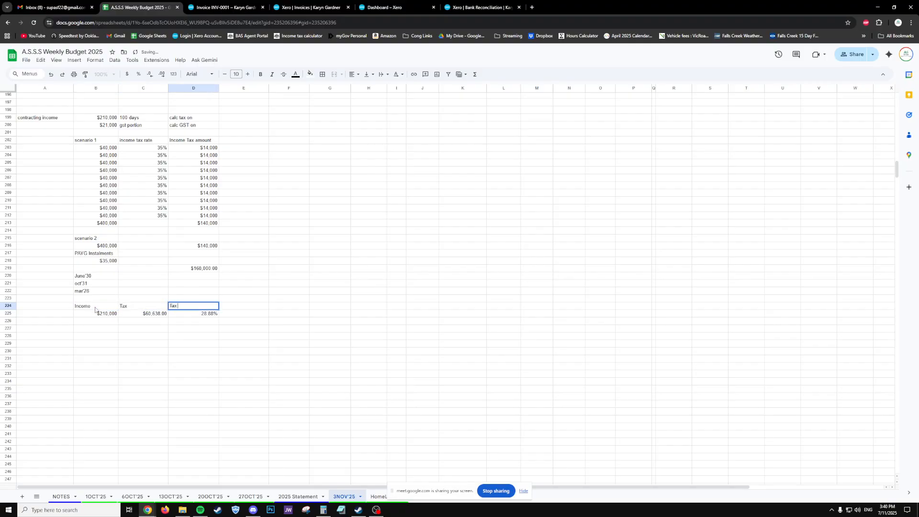
type(" Rate")
key("Return")
key("ctrl+c")
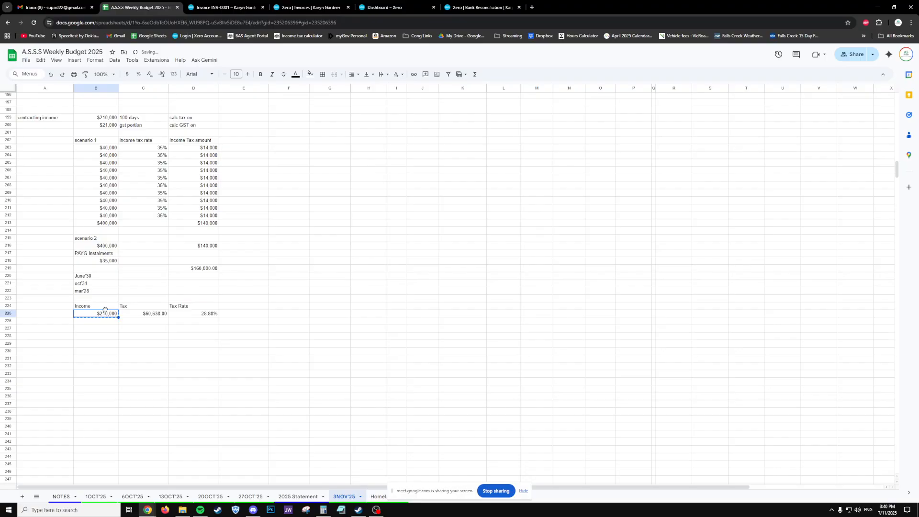
left_click_drag(104, 307, 199, 317)
- Paste a copy of the comparison block below and set its income to $400,000
key("ctrl+c")
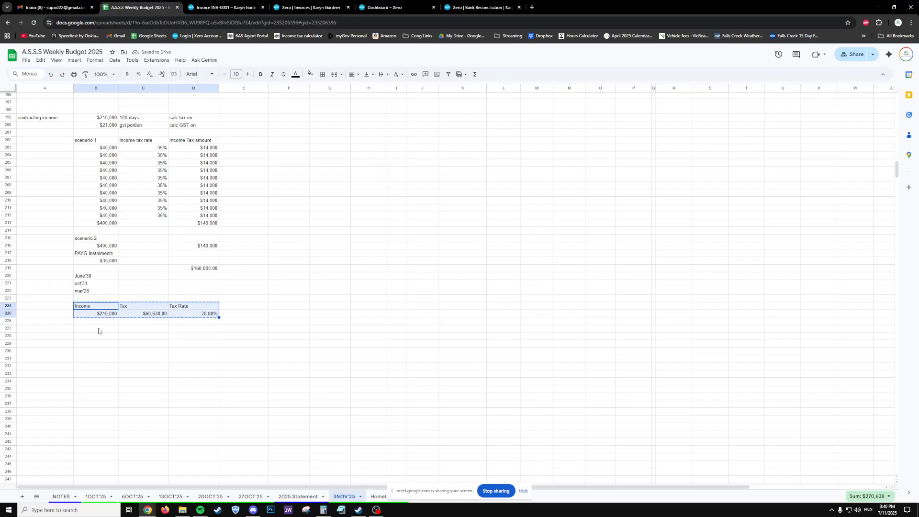
left_click(98, 331)
key("ctrl+v")
left_click(109, 337)
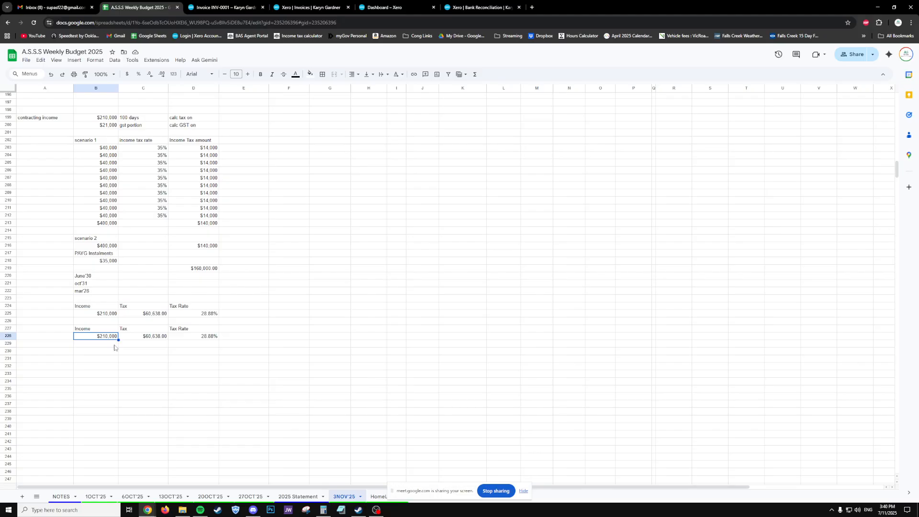
type("400,000")
key("Tab")
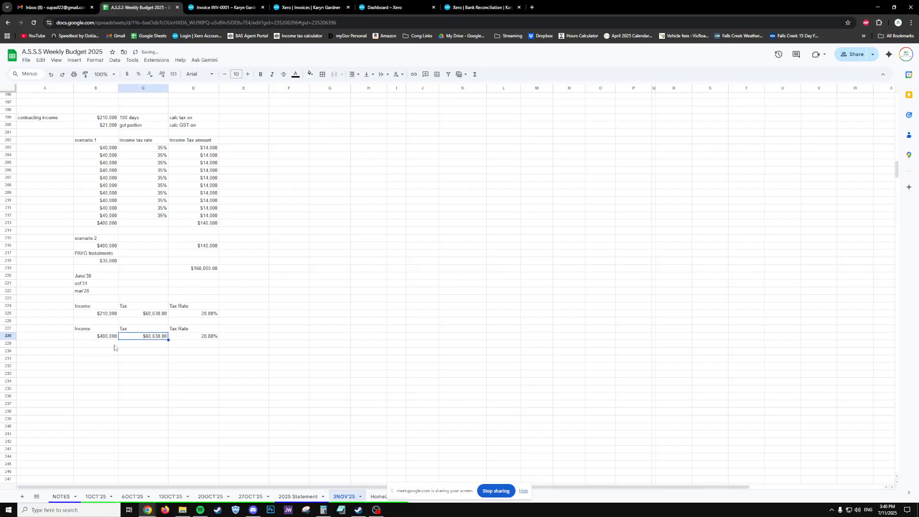
key("Tab")
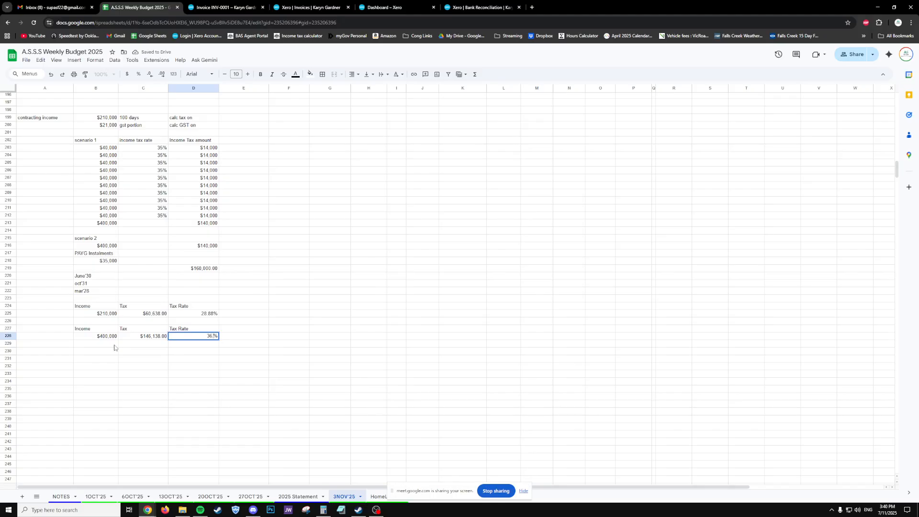
key("Return")
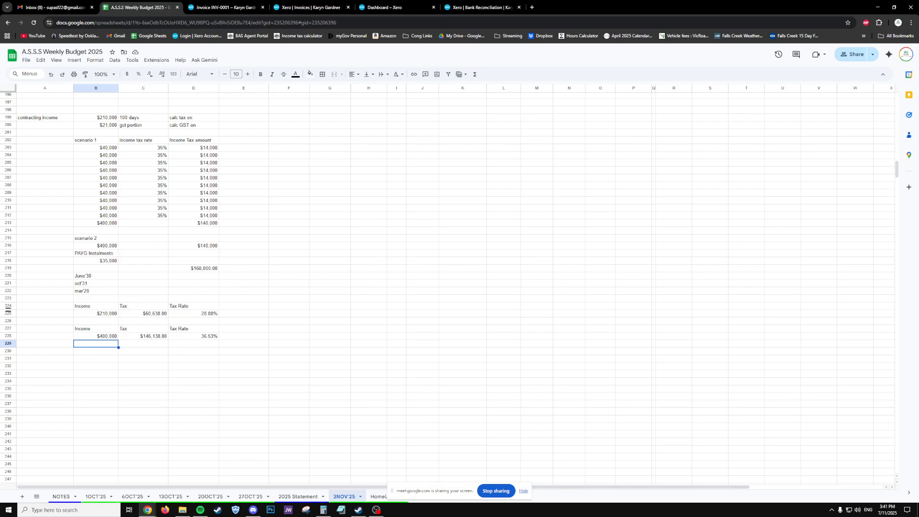
key("alt+Tab")
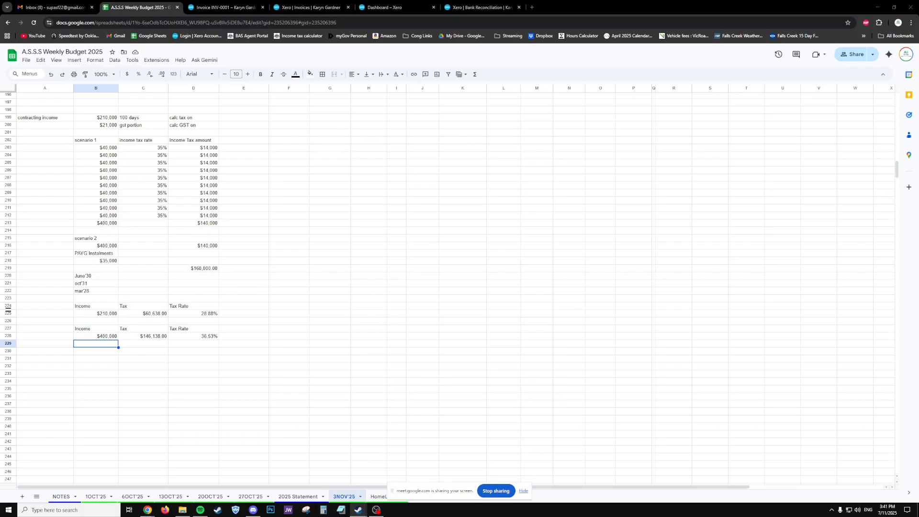
left_click(431, 312)
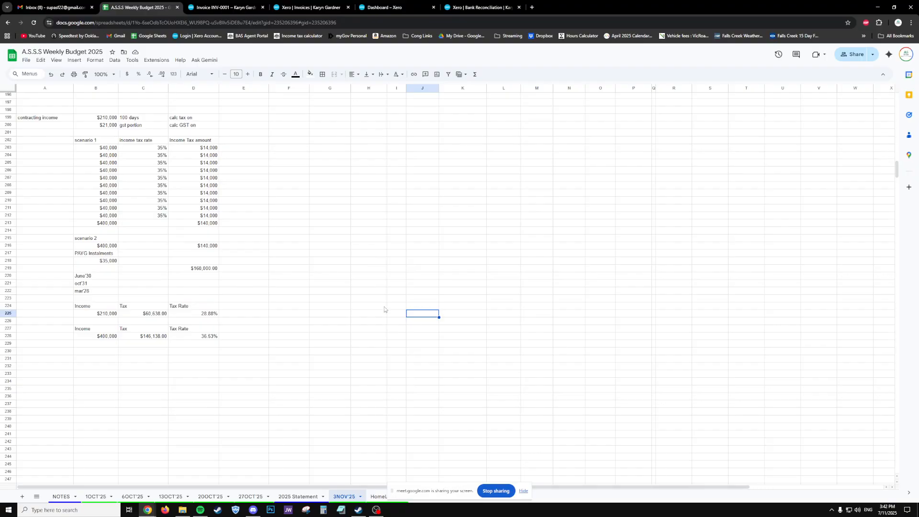
left_click(257, 352)
left_click_drag(249, 344, 51, 119)
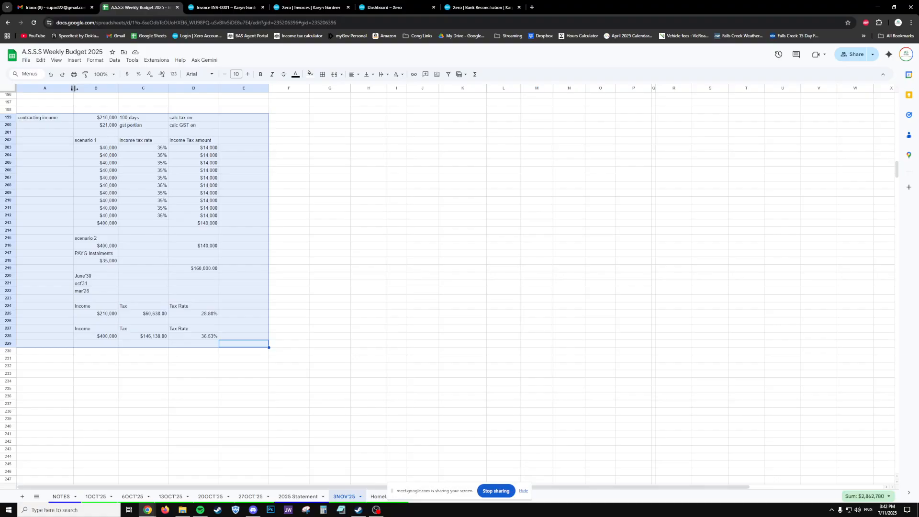
left_click_drag(392, 492, 421, 493)
left_click(335, 307)
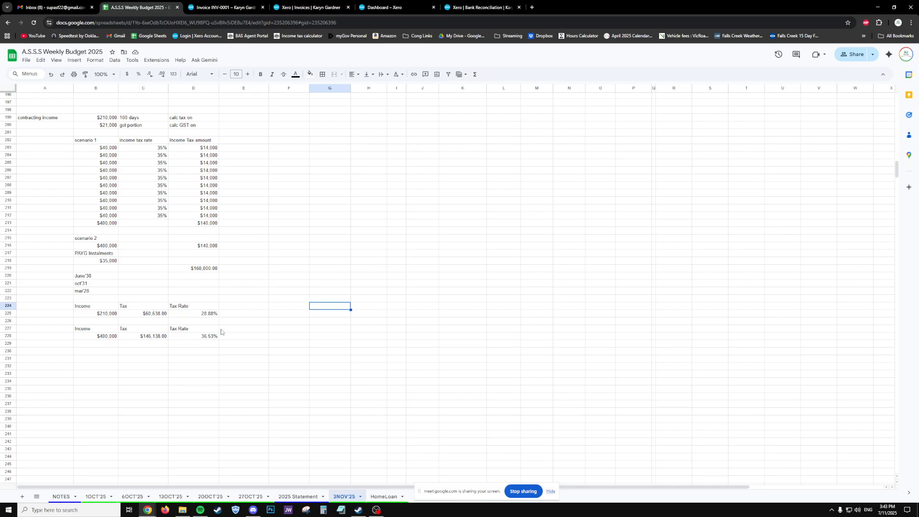
left_click_drag(89, 330, 101, 340)
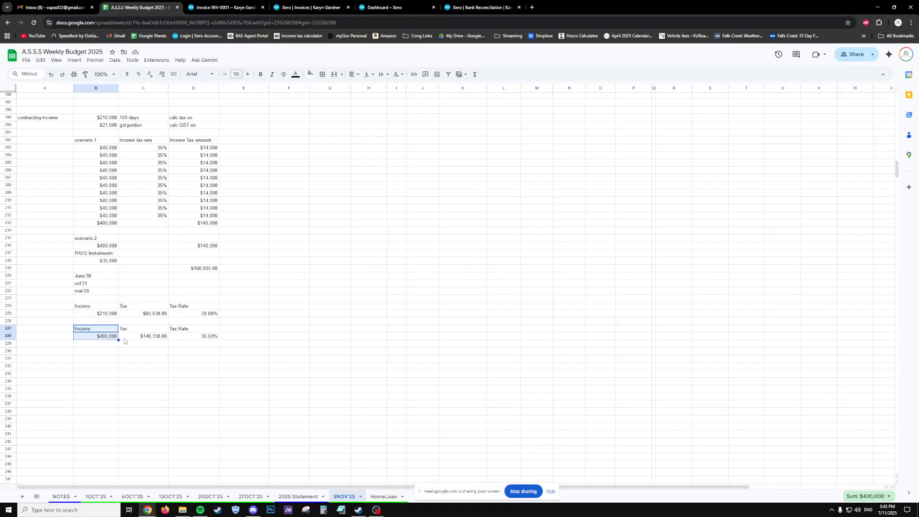
left_click_drag(143, 330, 147, 341)
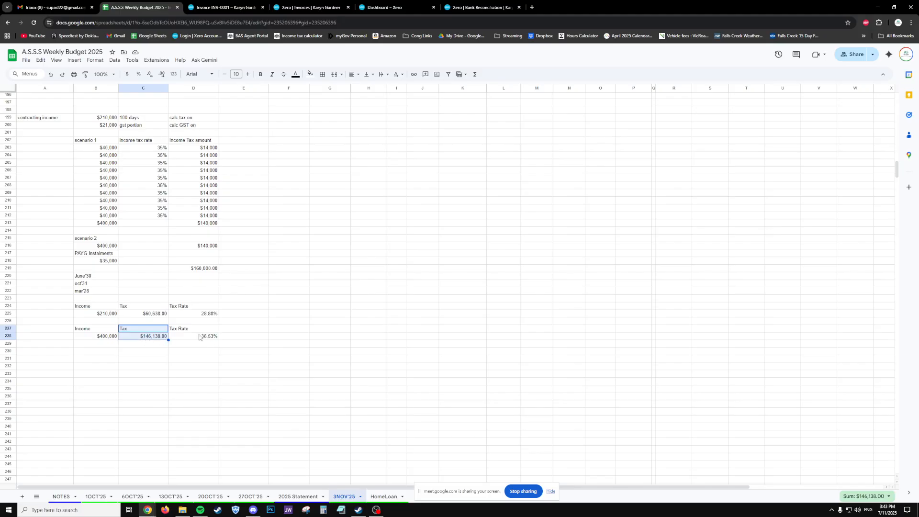
left_click_drag(193, 330, 205, 341)
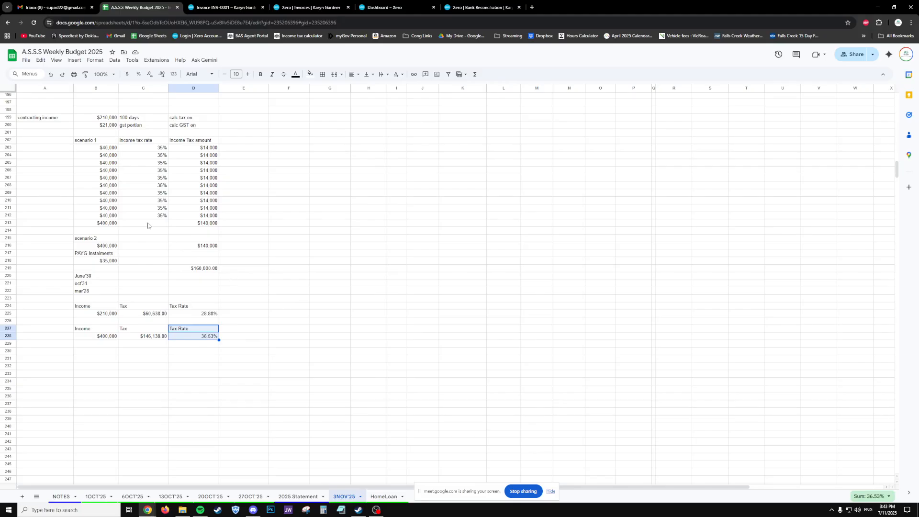
left_click(139, 221)
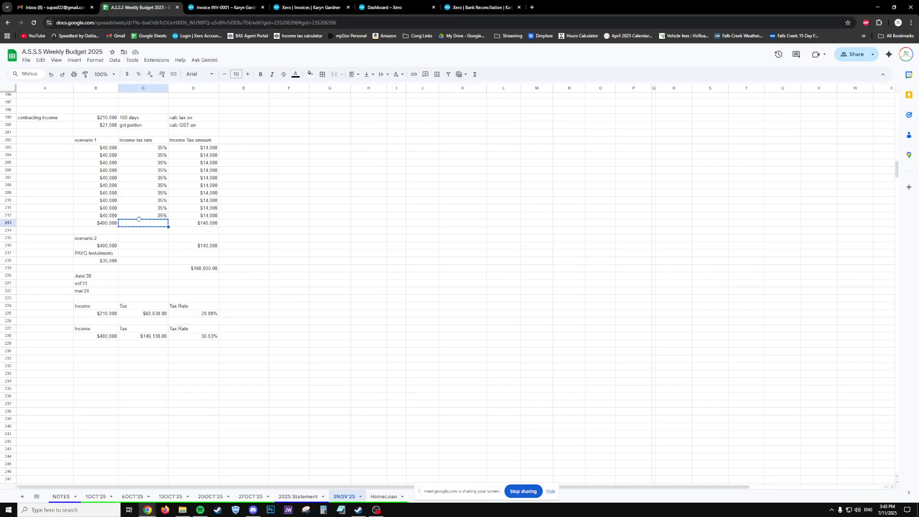
left_click_drag(138, 216, 147, 150)
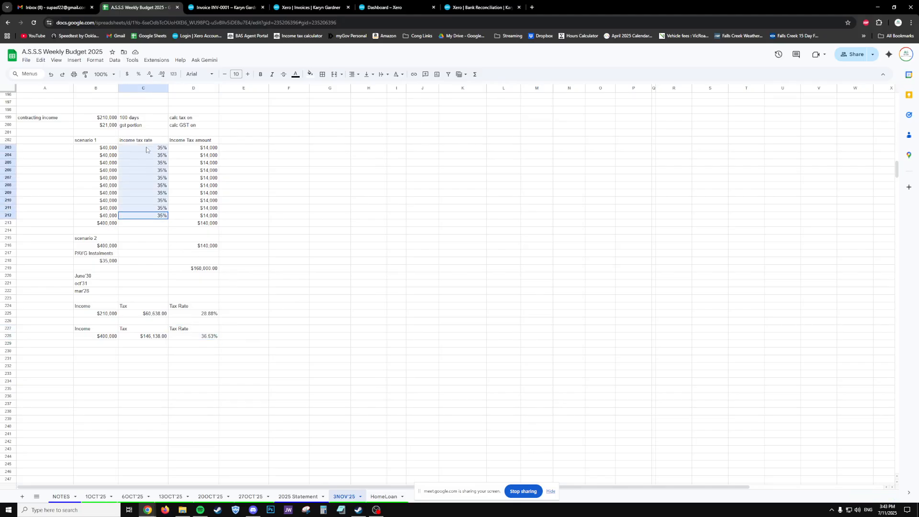
left_click(103, 339)
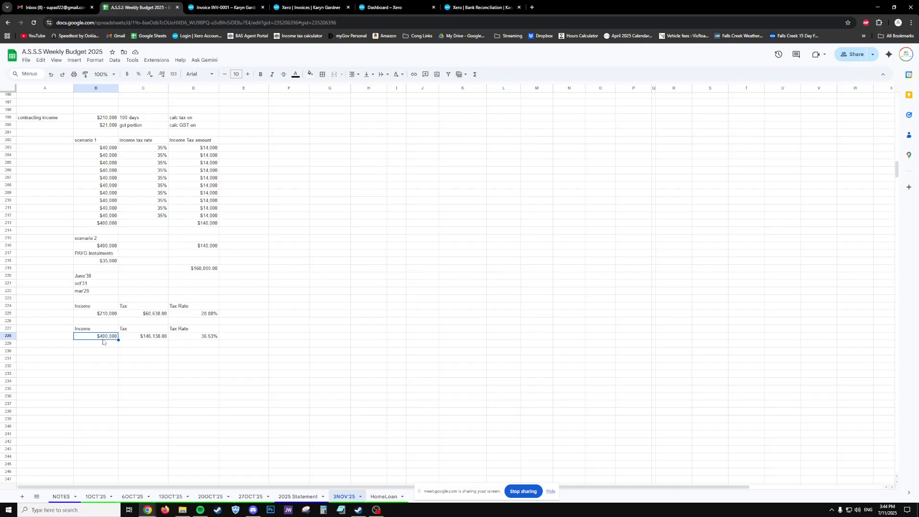
- Enter the values 4 and 2 in rows 230 and 231 of column B
left_click(100, 358)
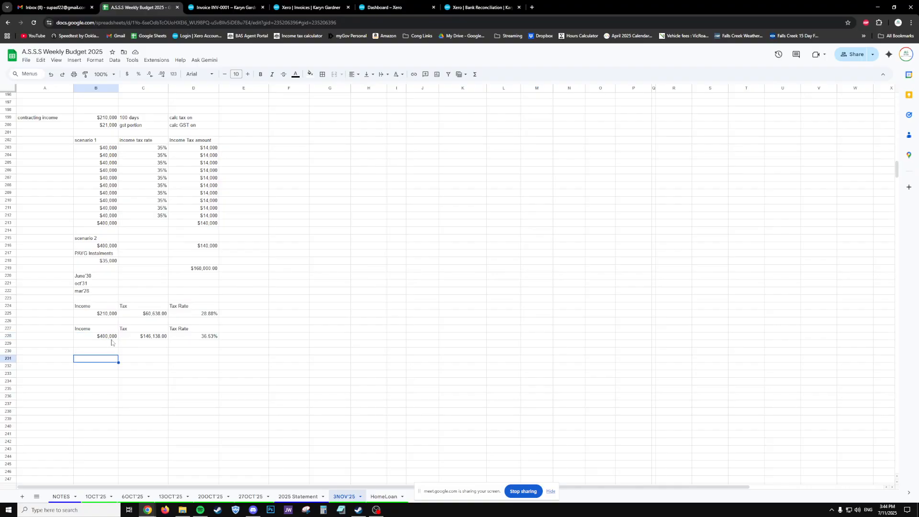
left_click(101, 353)
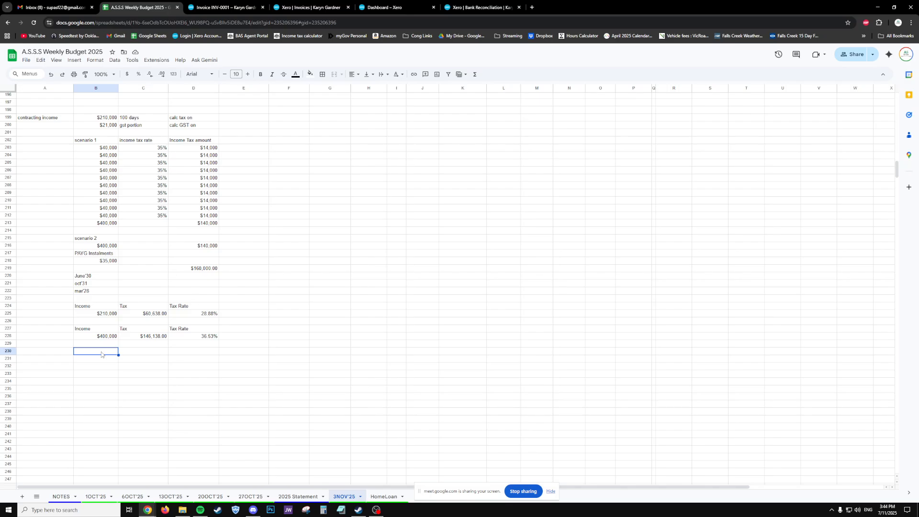
type("4")
key("Return")
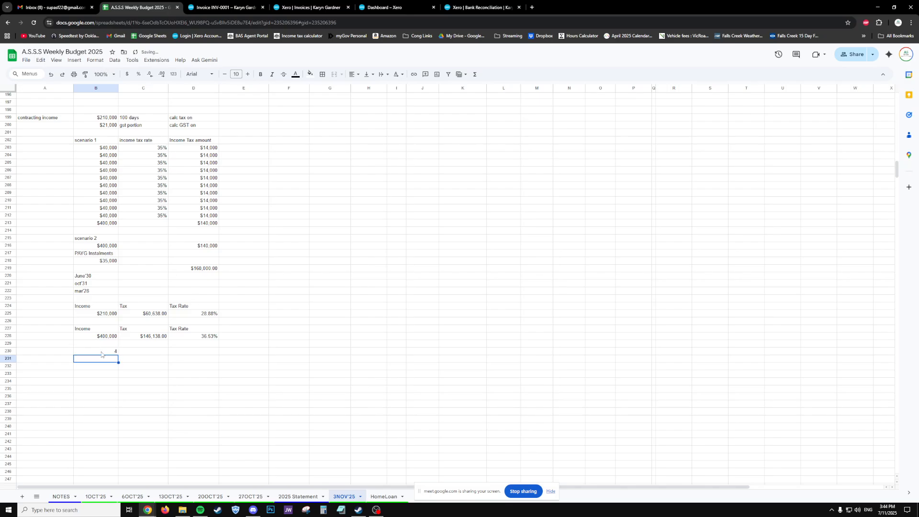
type("2")
key("Return")
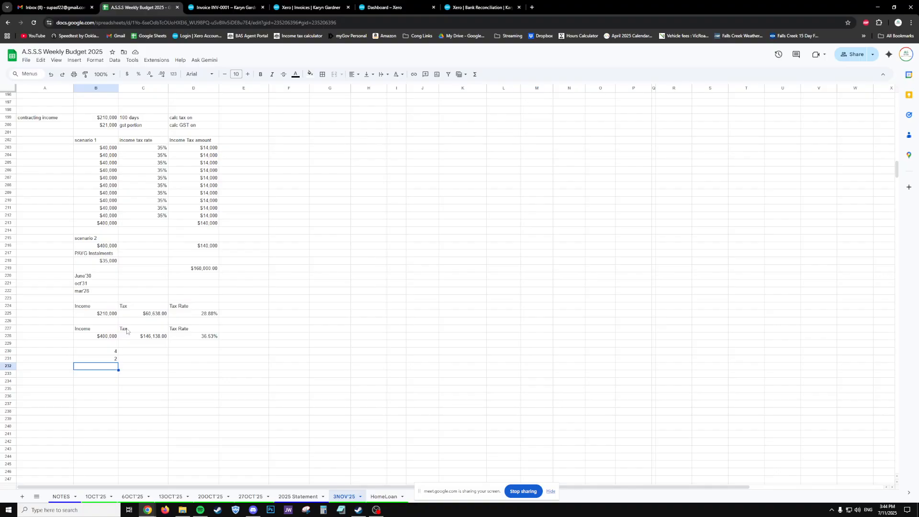
- Add the note '25% for home office expenses' beneath them
type("25% for home office expenses")
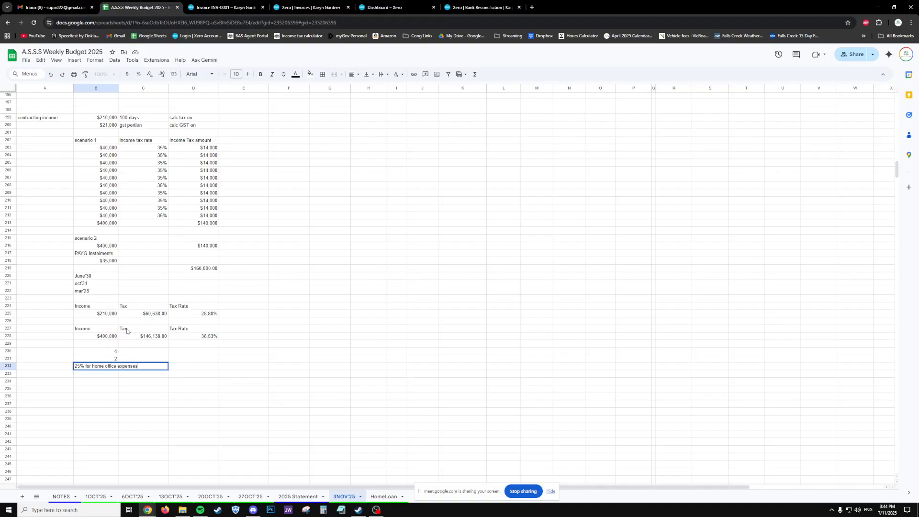
key("Return")
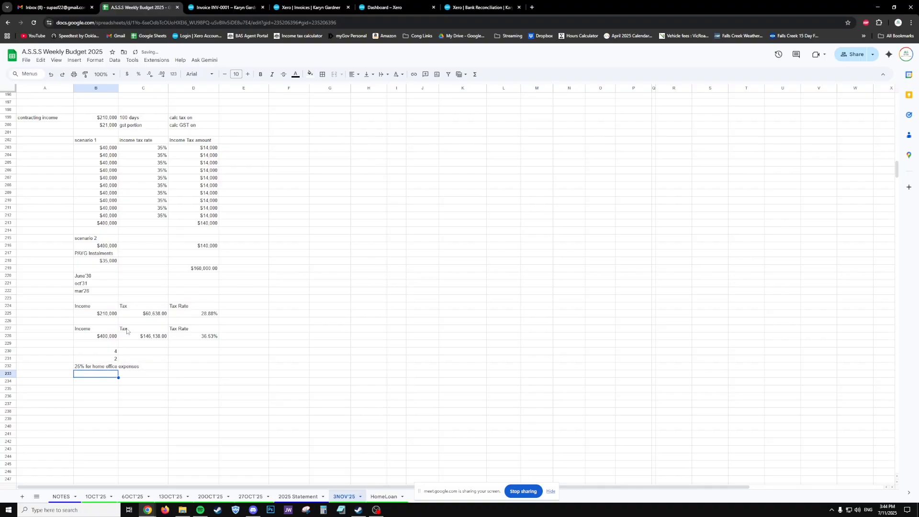
left_click(343, 282)
left_click(294, 382)
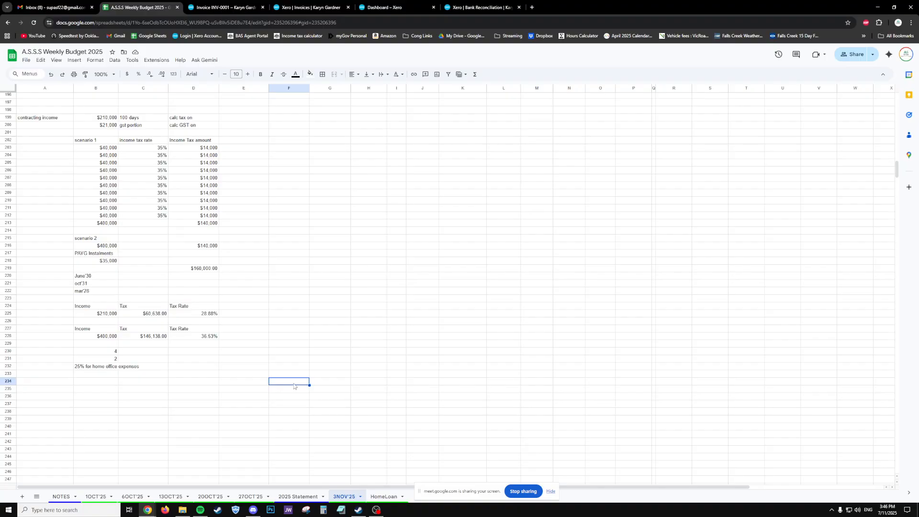
left_click(176, 376)
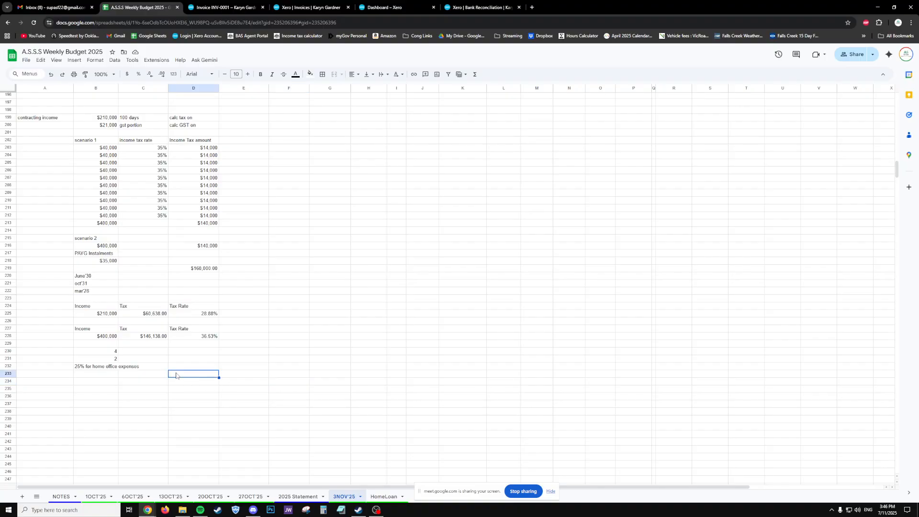
left_click(182, 368)
- Reload the voided invoice and refresh the Invoices list, which now shows no items
left_click(232, 9)
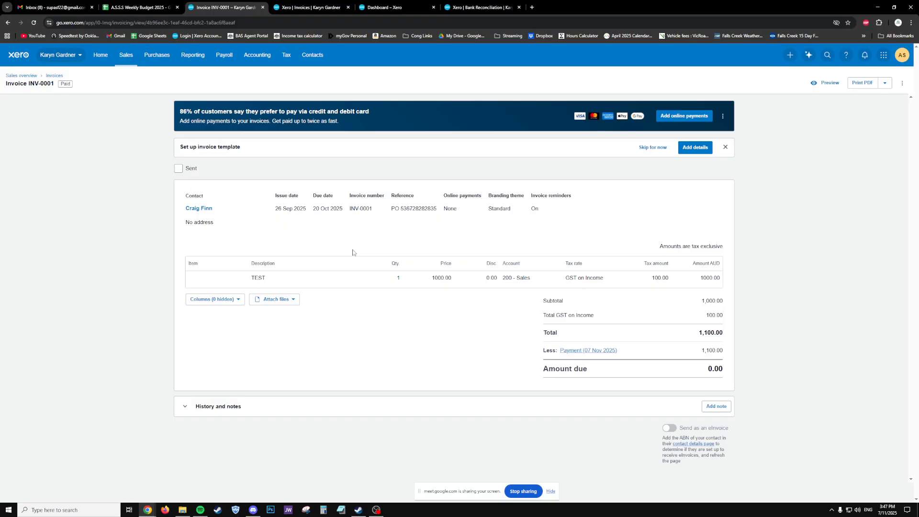
key("F5")
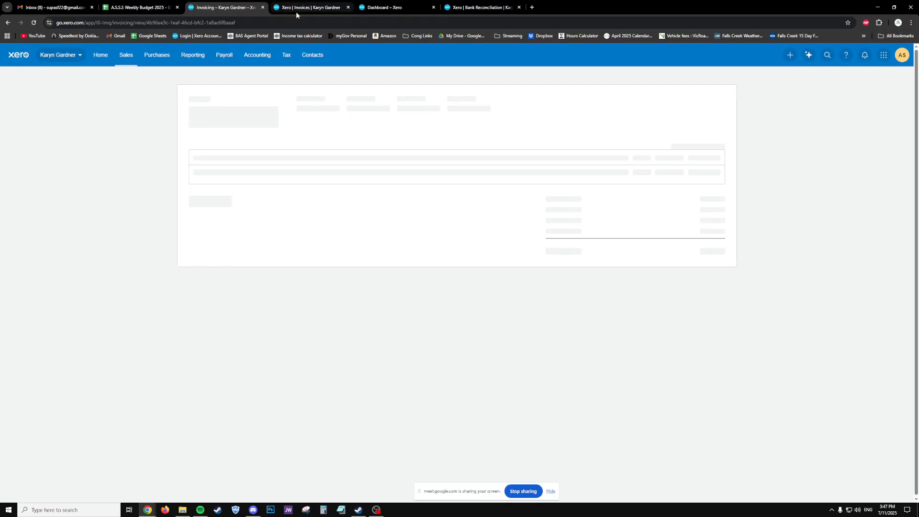
left_click(297, 10)
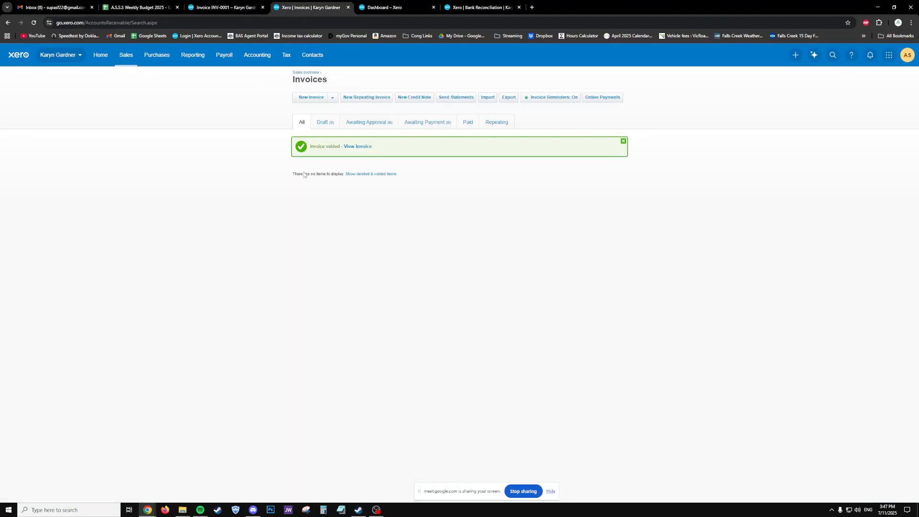
key("F5")
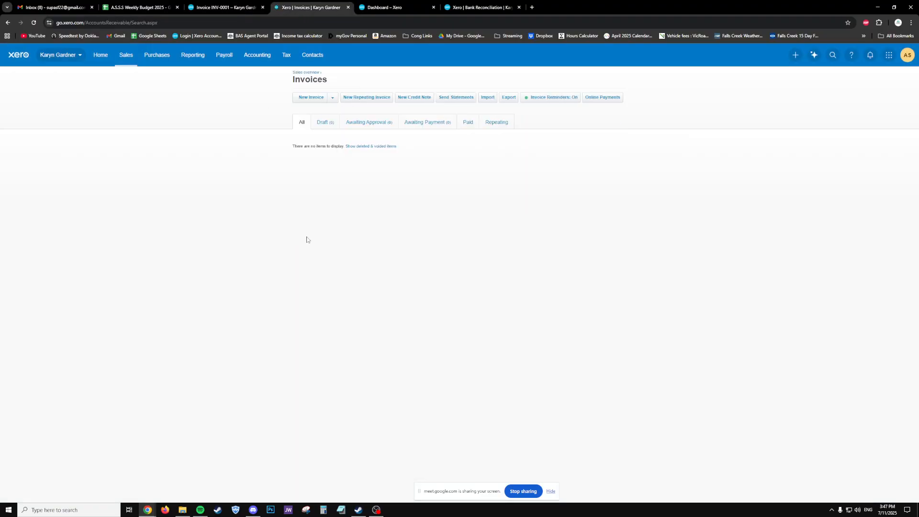